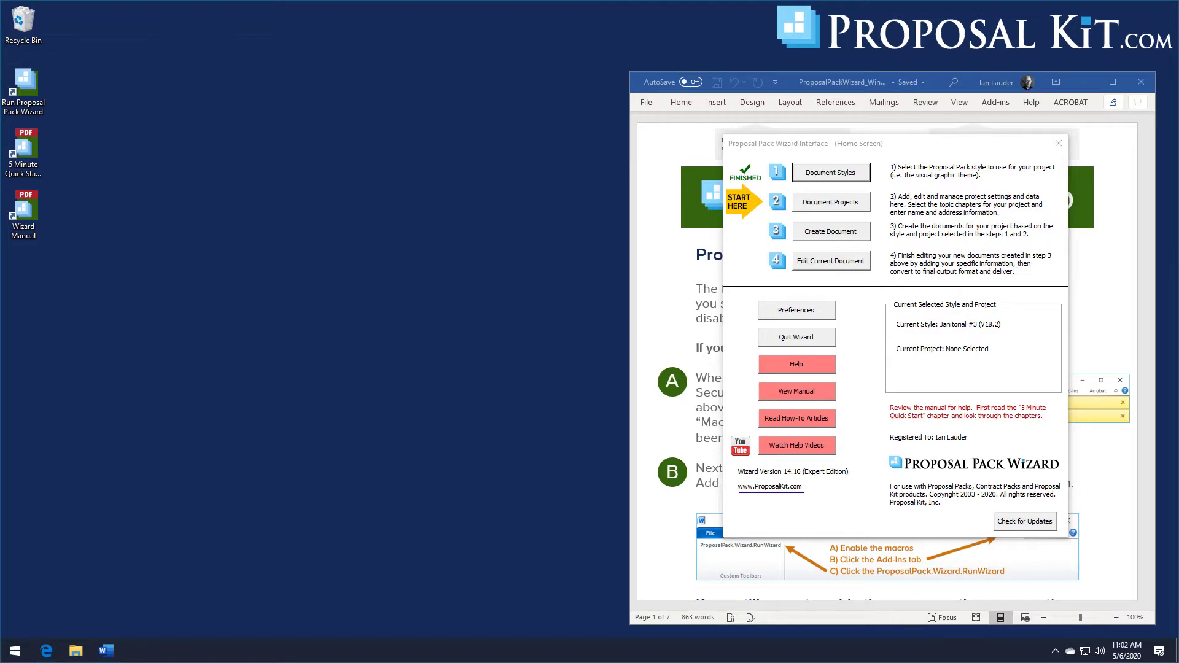
- Review the related samples and specialty design themes in the online janitorial proposal writing article
click(46, 651)
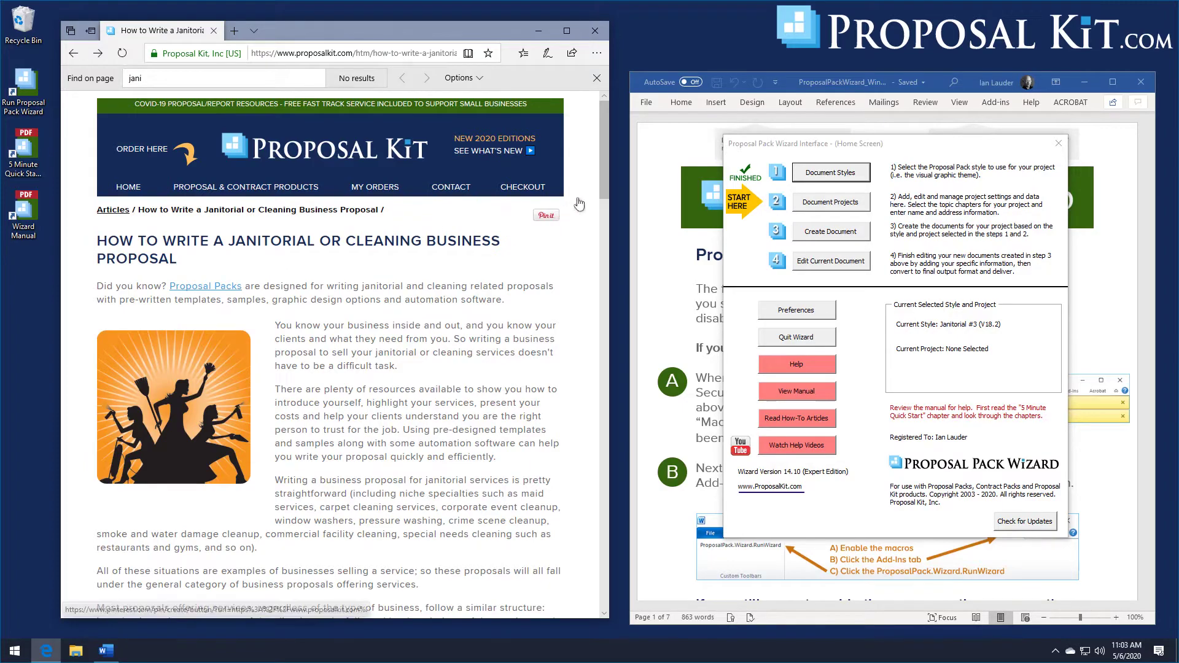
drag(603, 156, 600, 397)
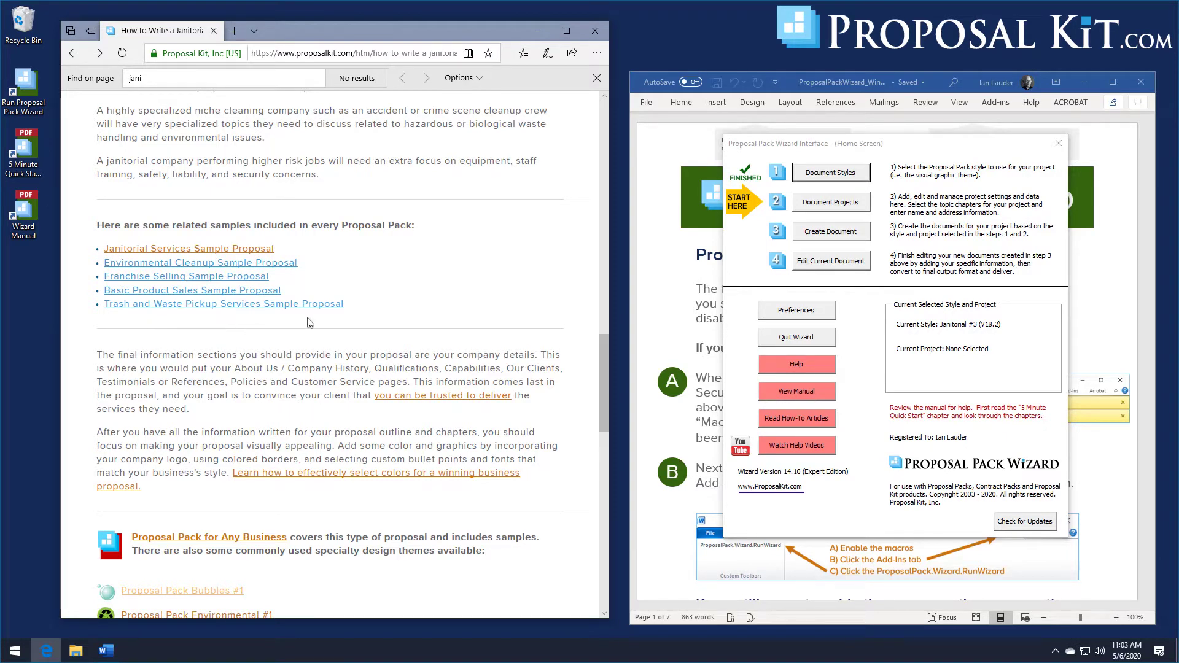
click(152, 256)
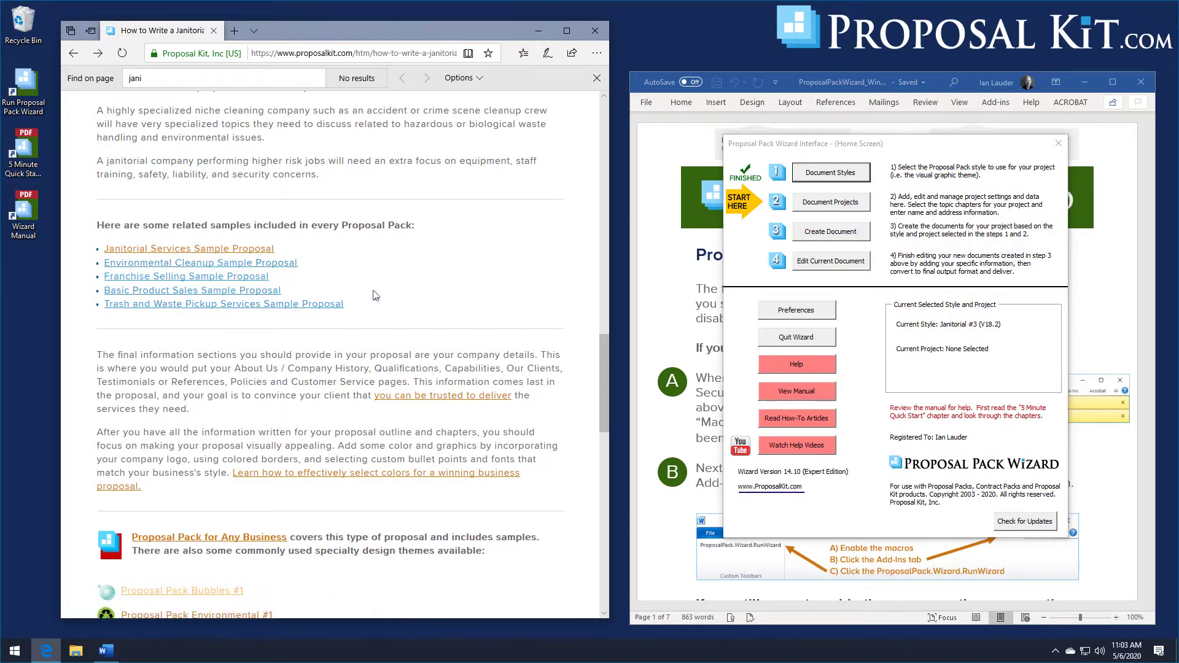
scroll(405, 281, down, 6)
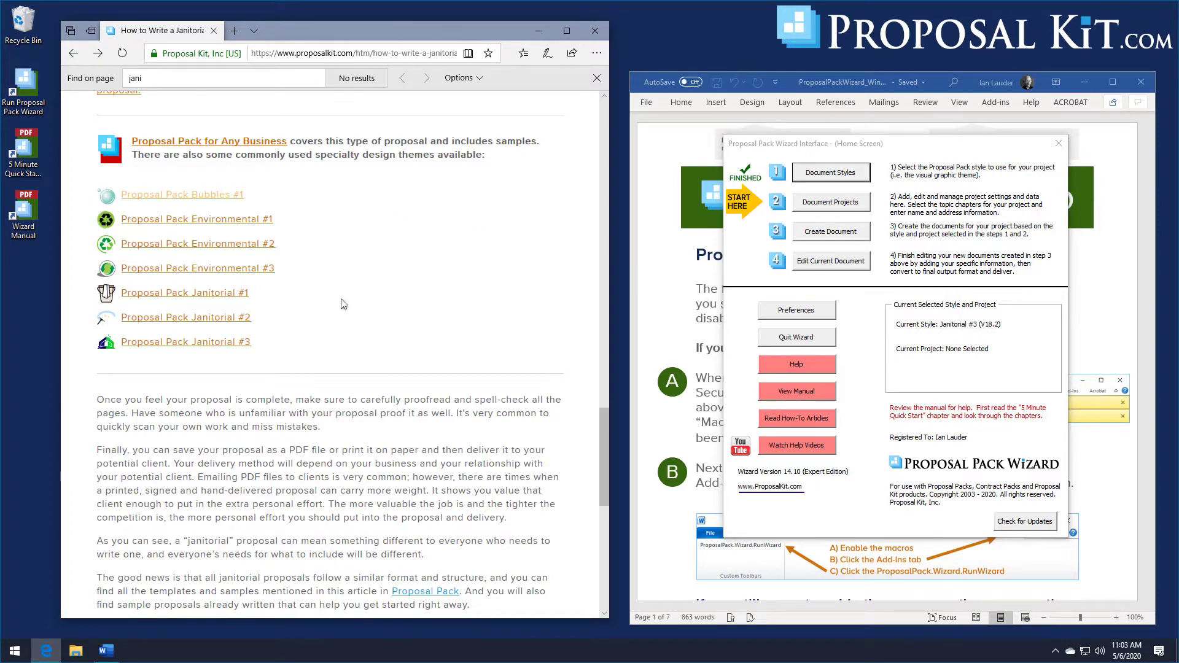
key(ctrl+Home)
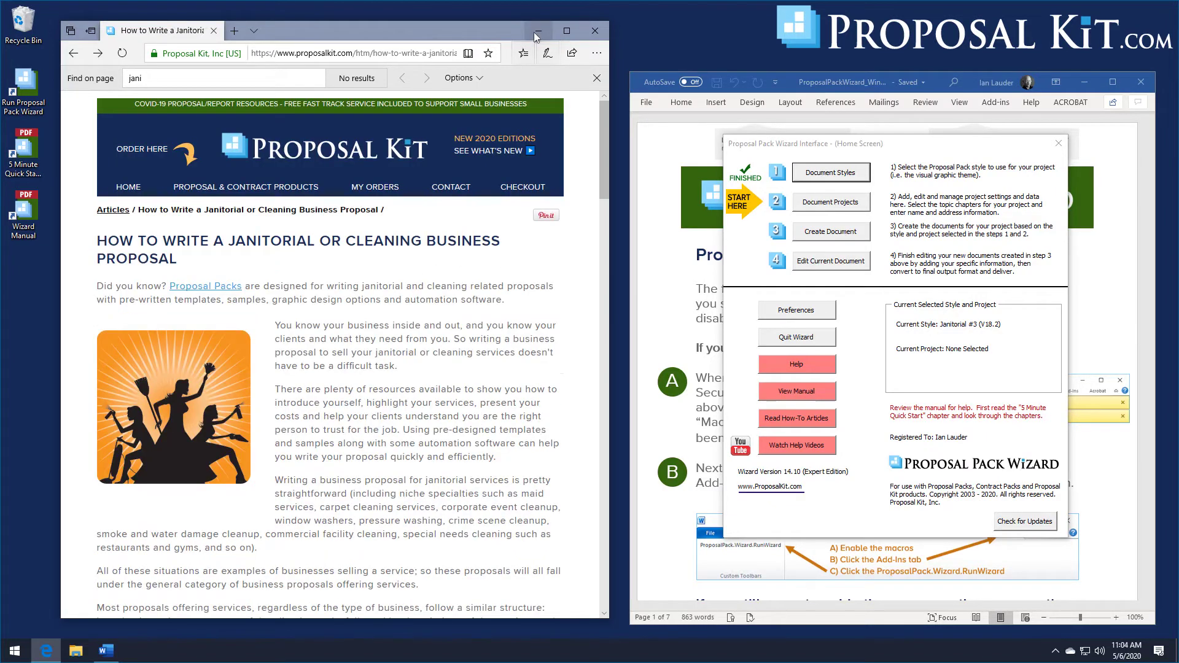
click(538, 30)
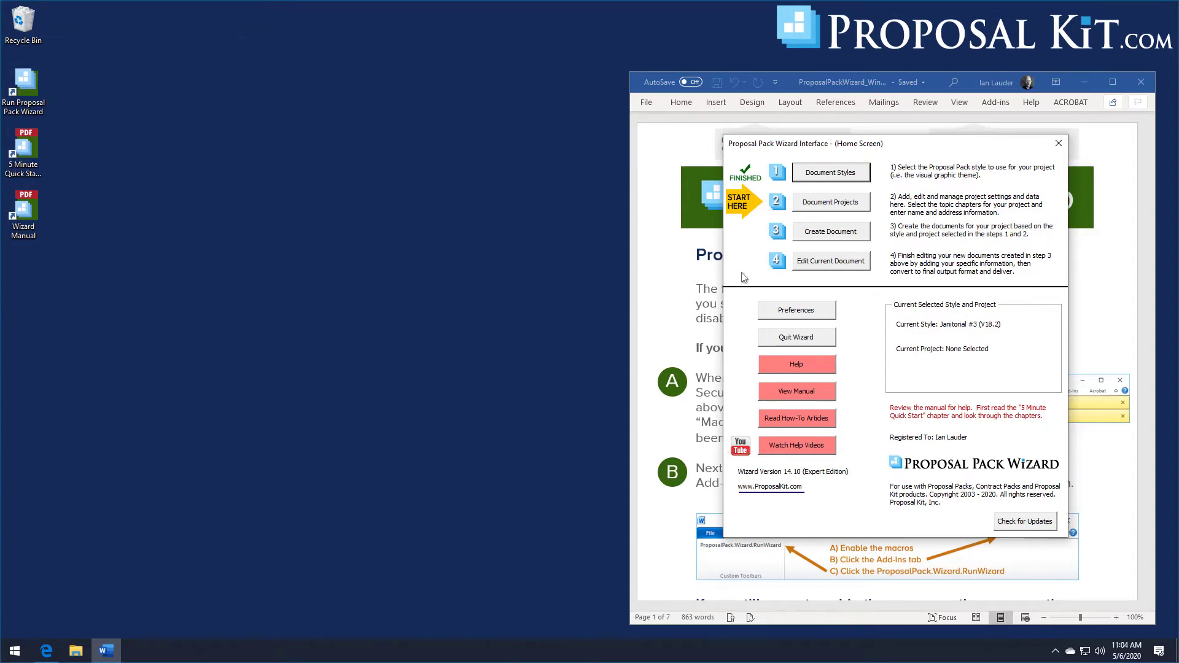
- Start a new document project with Excel dynamic links turned off and open its document picker
click(825, 206)
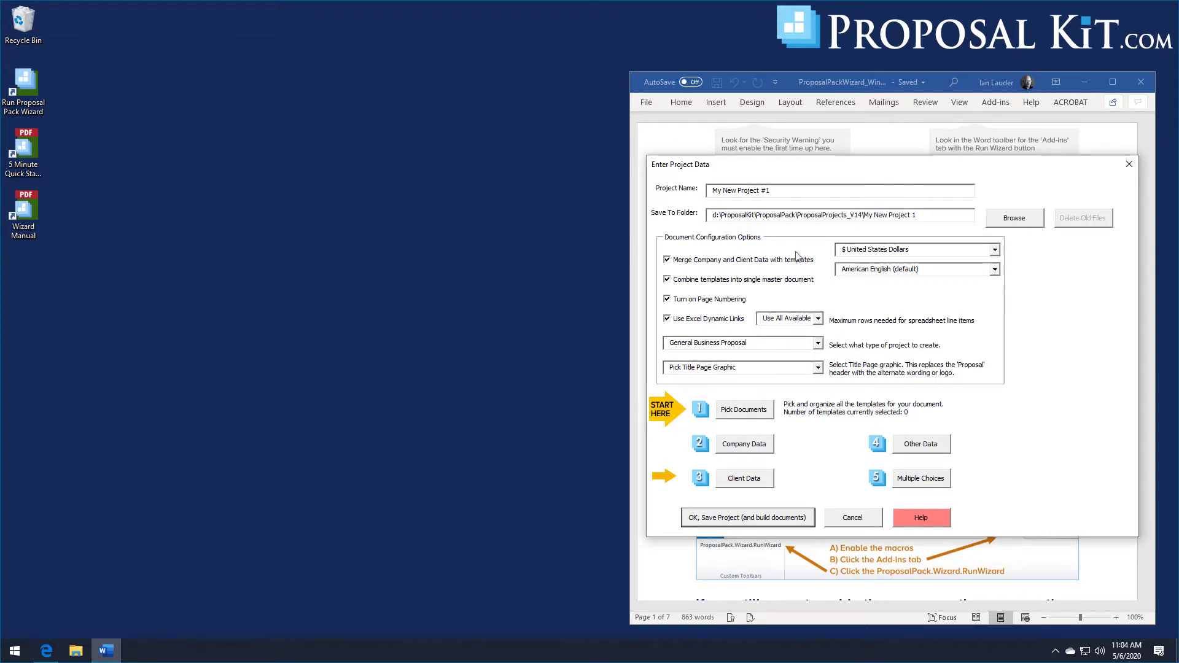
click(730, 324)
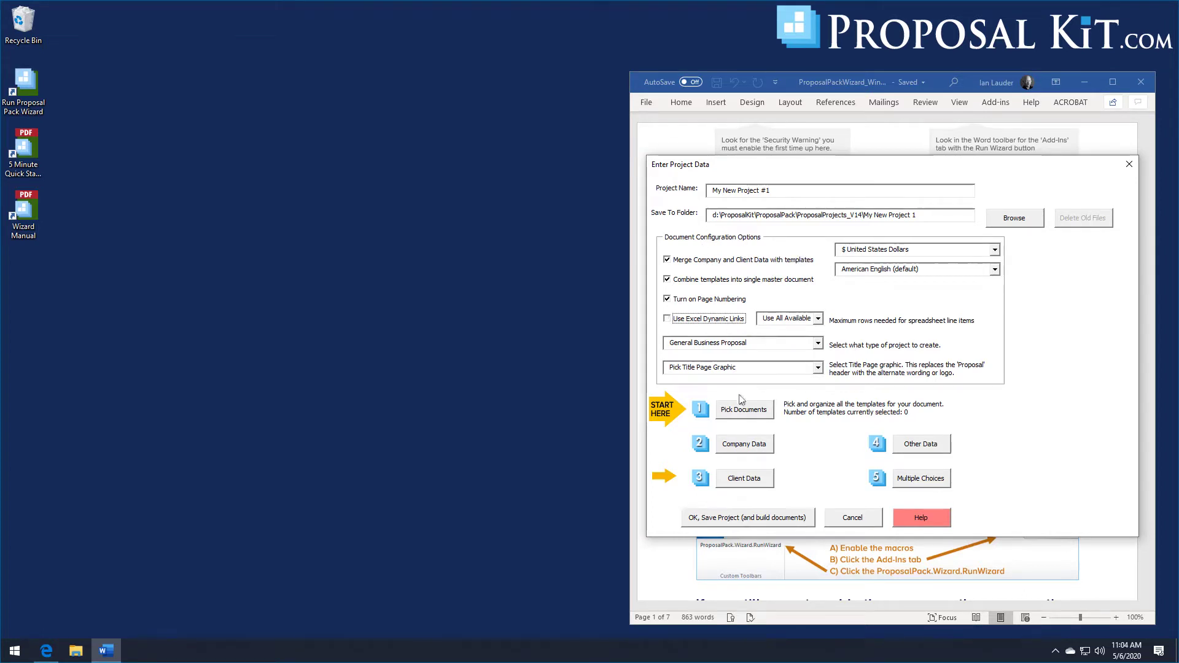
click(745, 414)
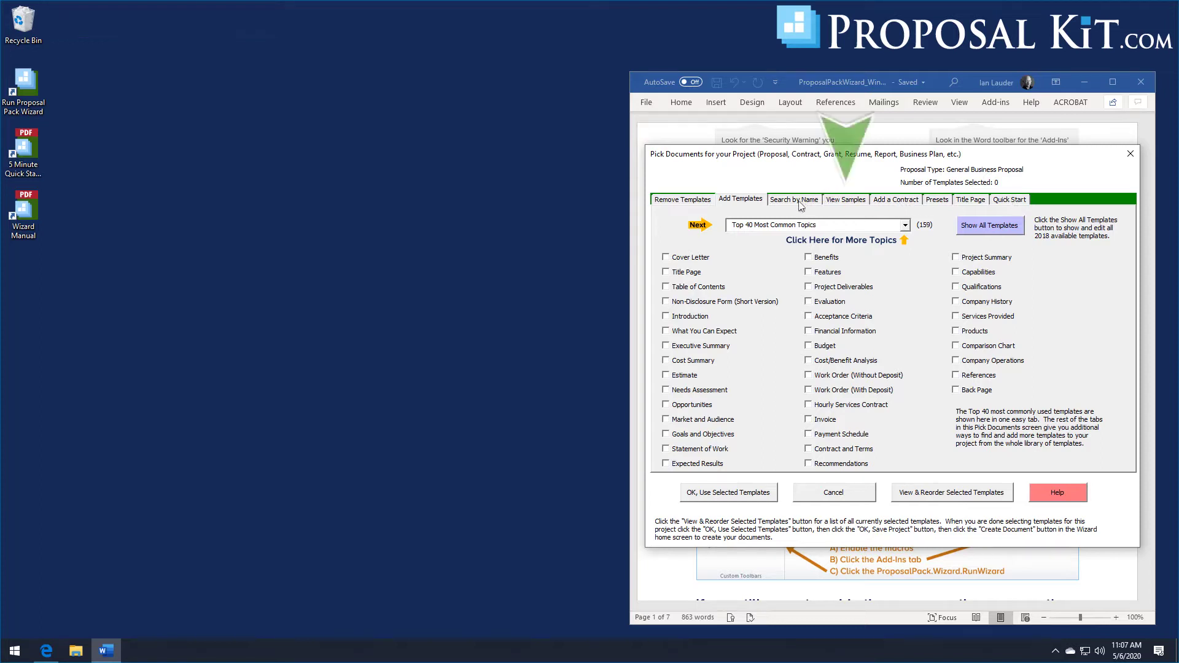
- Find and select the Janitorial Services Sample Proposal among the completed samples
click(841, 201)
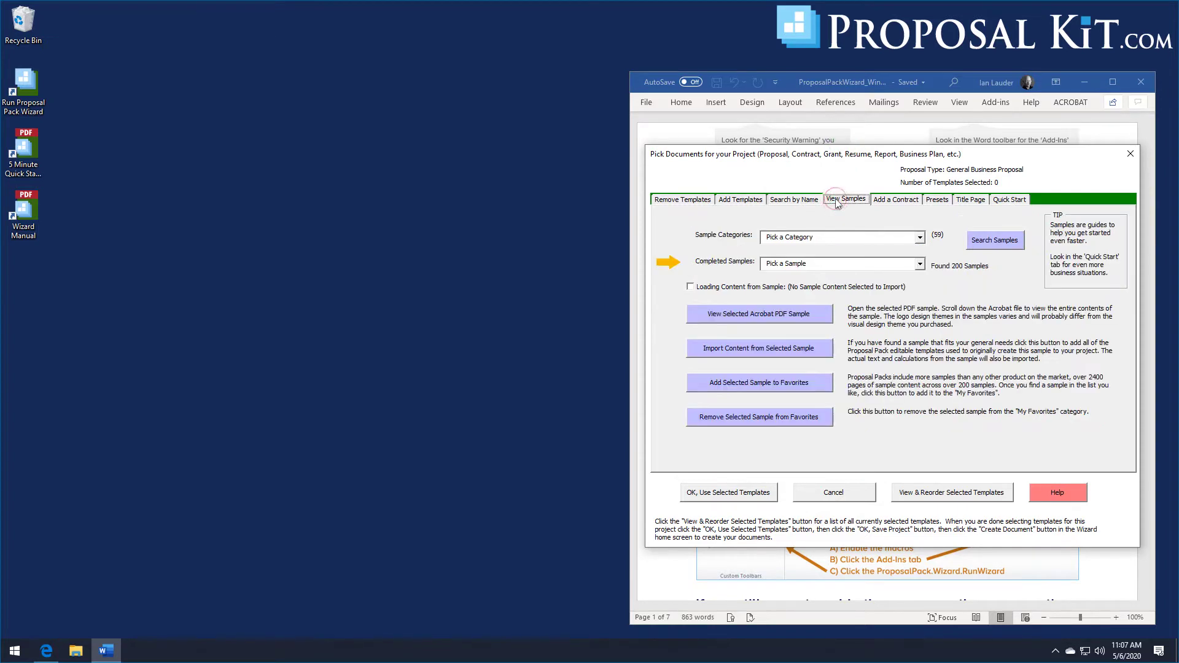
click(920, 265)
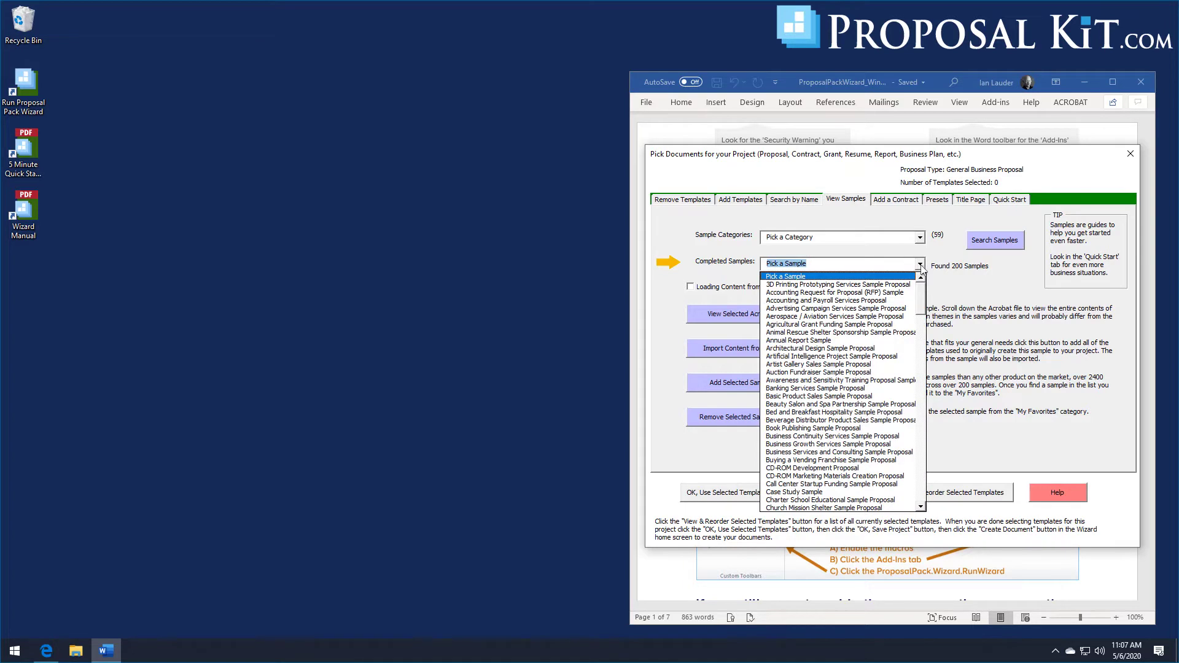
drag(921, 299, 922, 397)
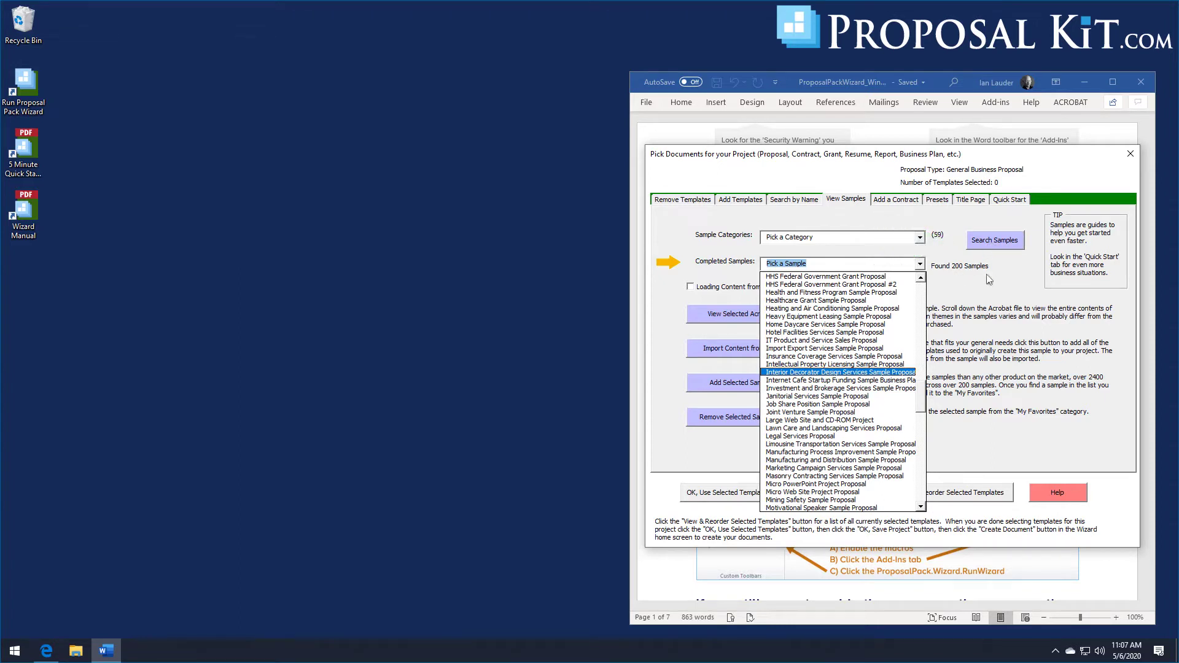
click(816, 396)
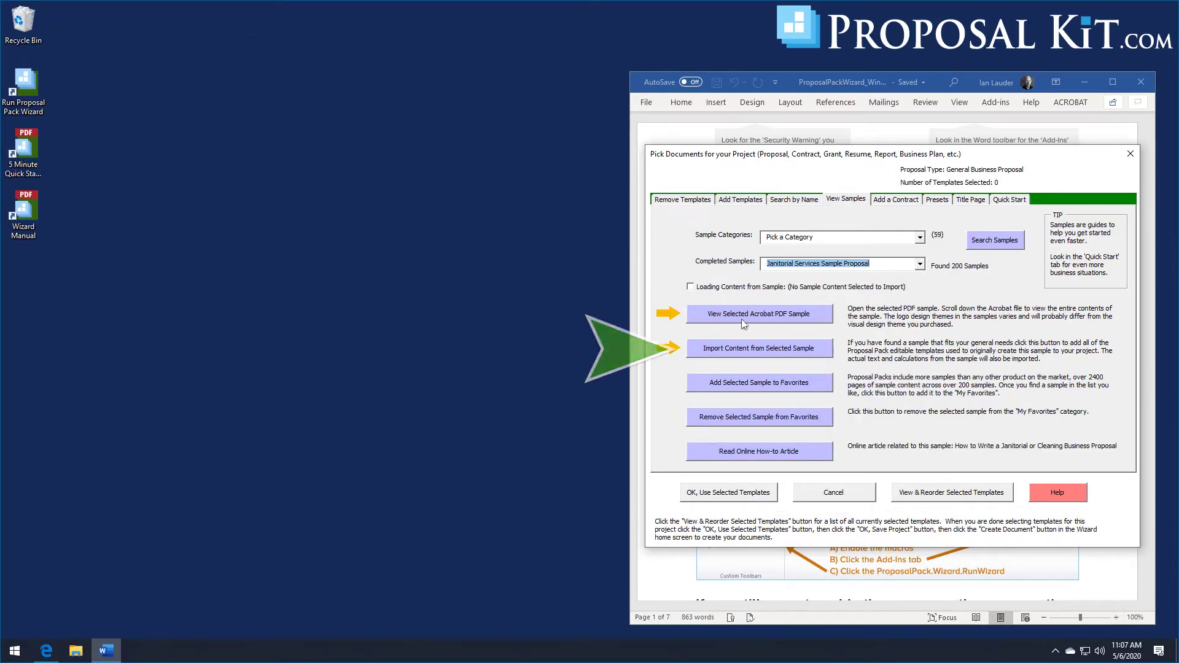
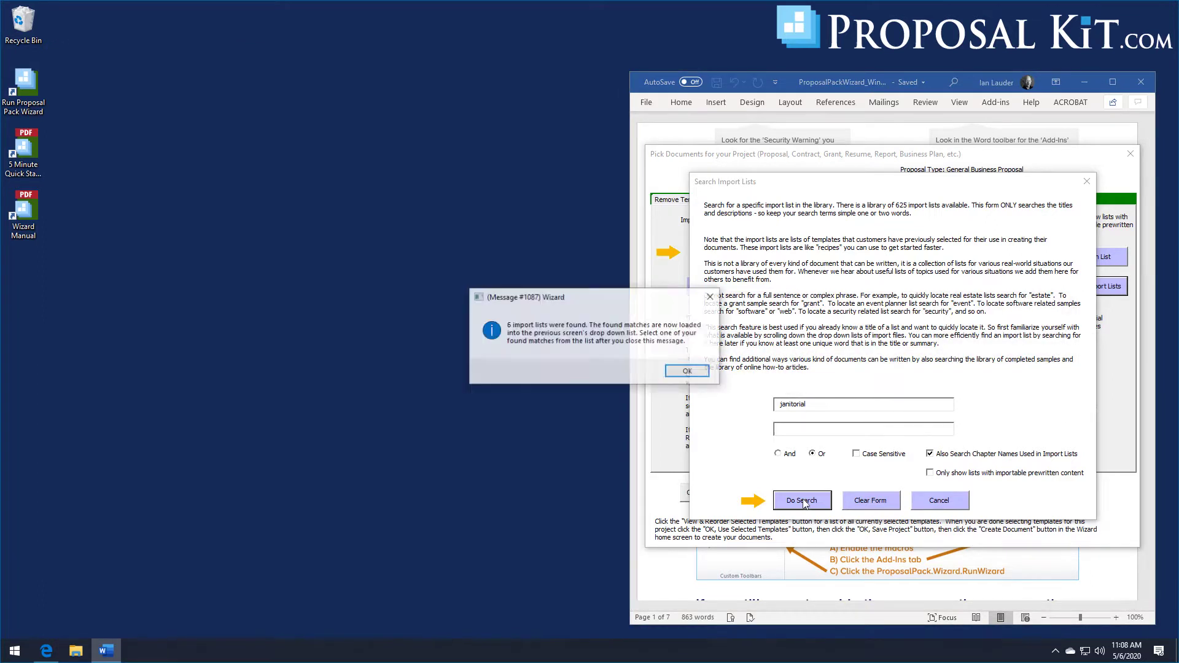
- Import the Janitorial Services Proposal quick start list with its pre-written sample content and accept the selected templates
click(705, 373)
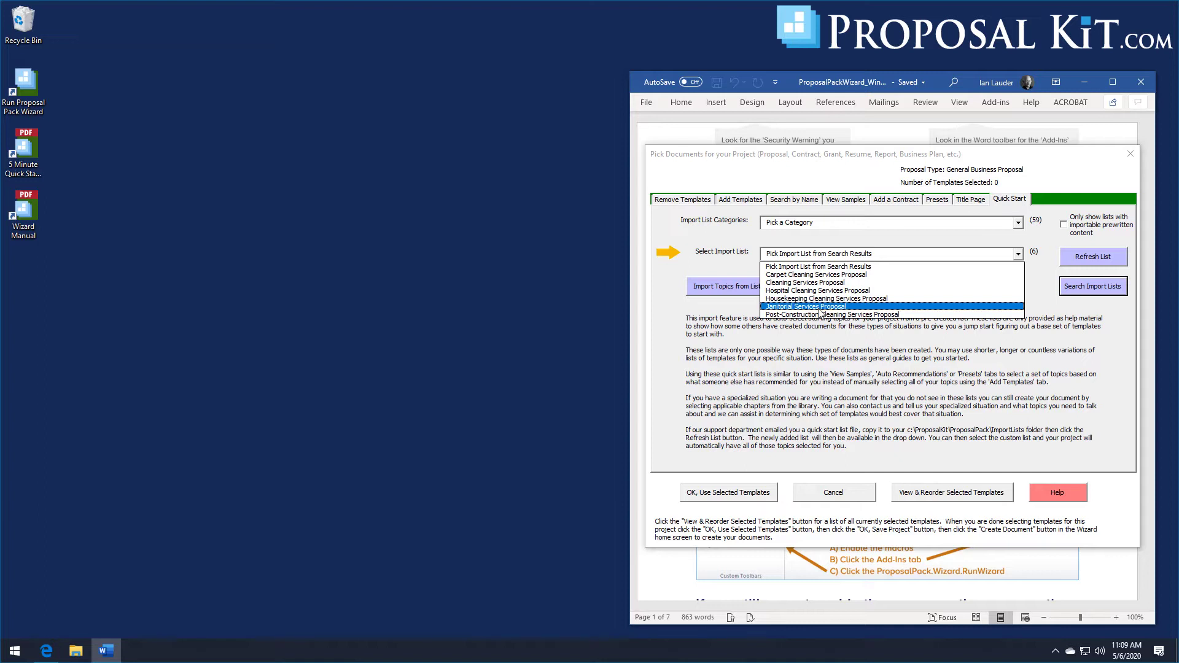
click(820, 308)
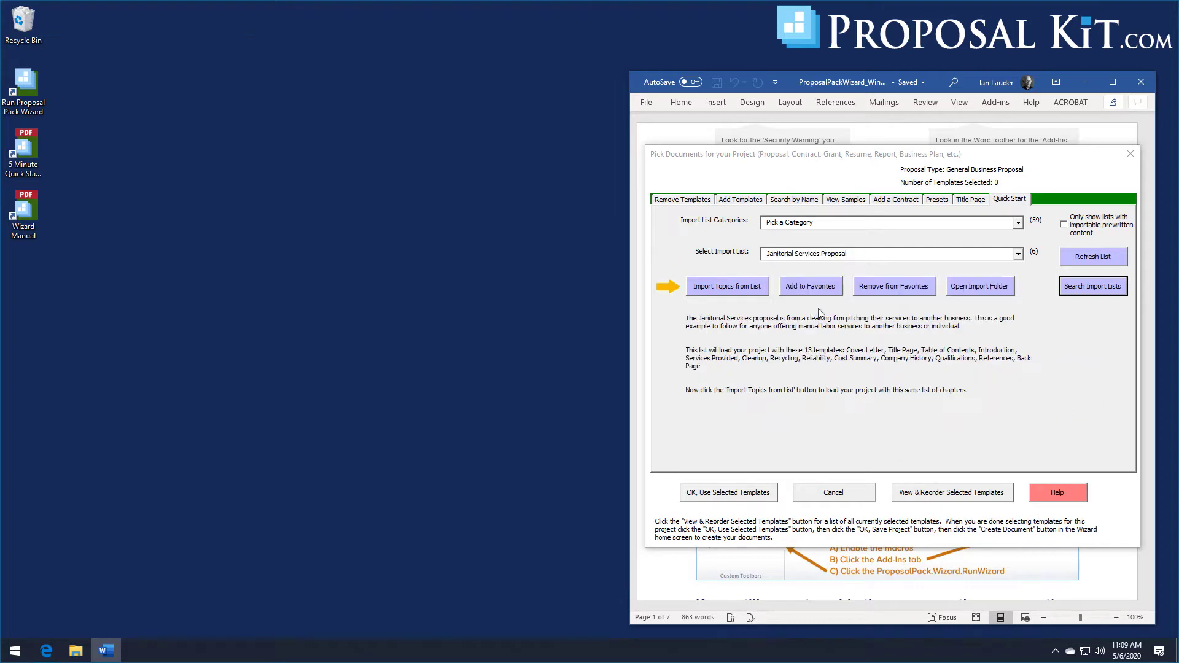
click(730, 287)
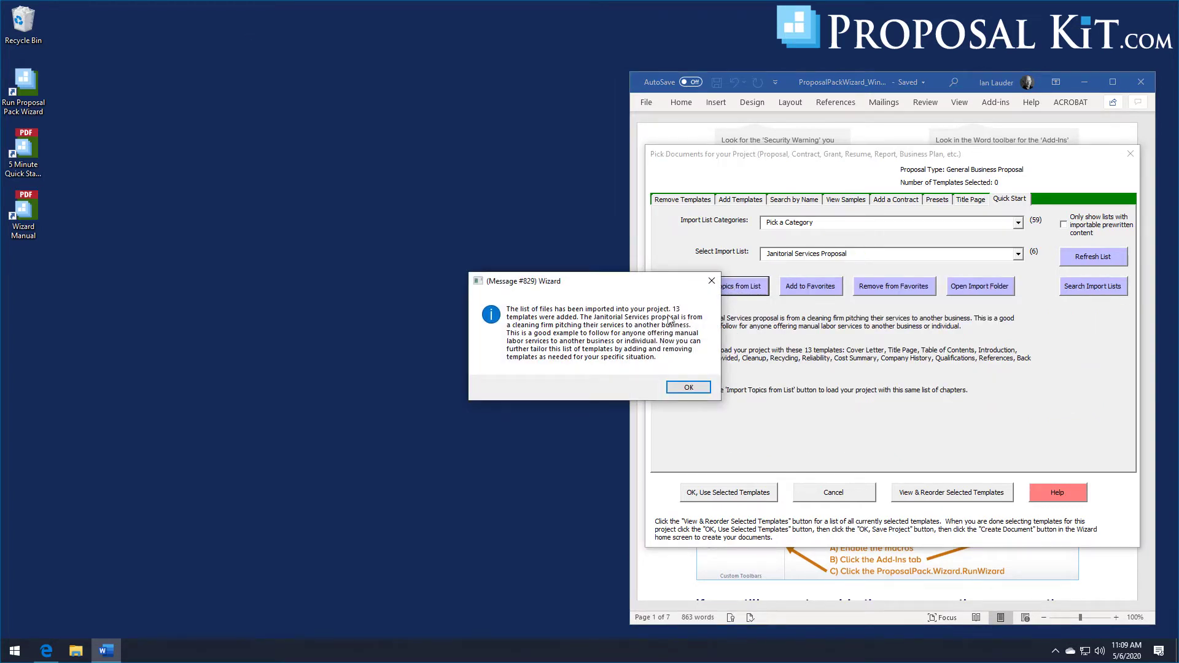
key(Return)
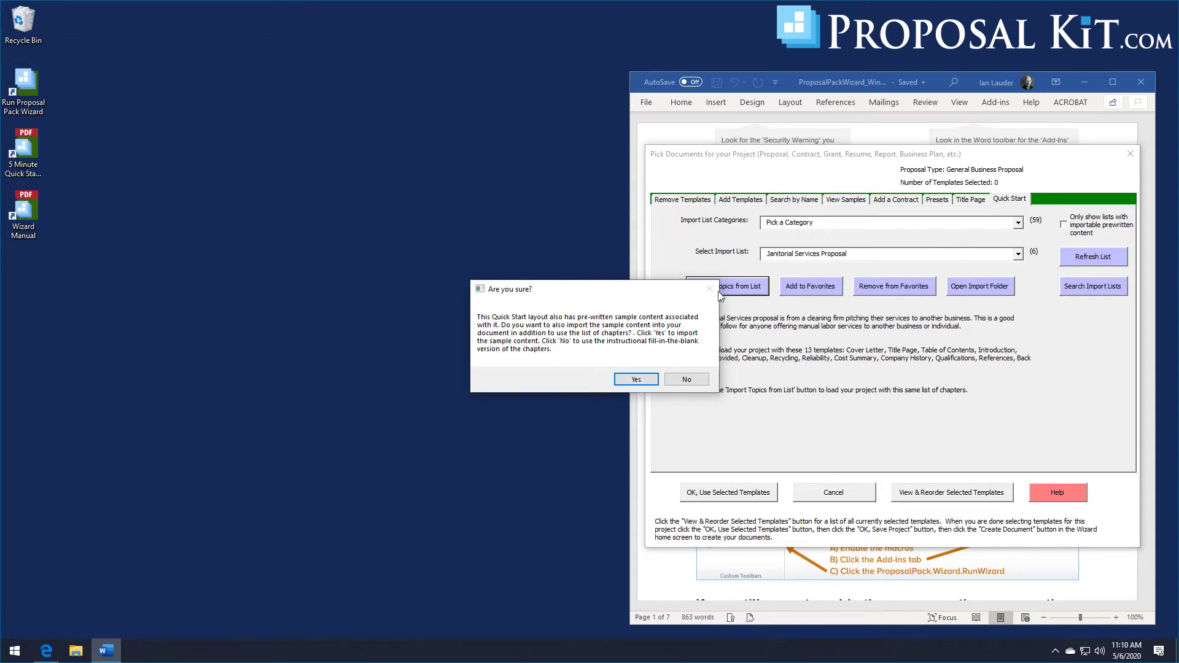
click(634, 380)
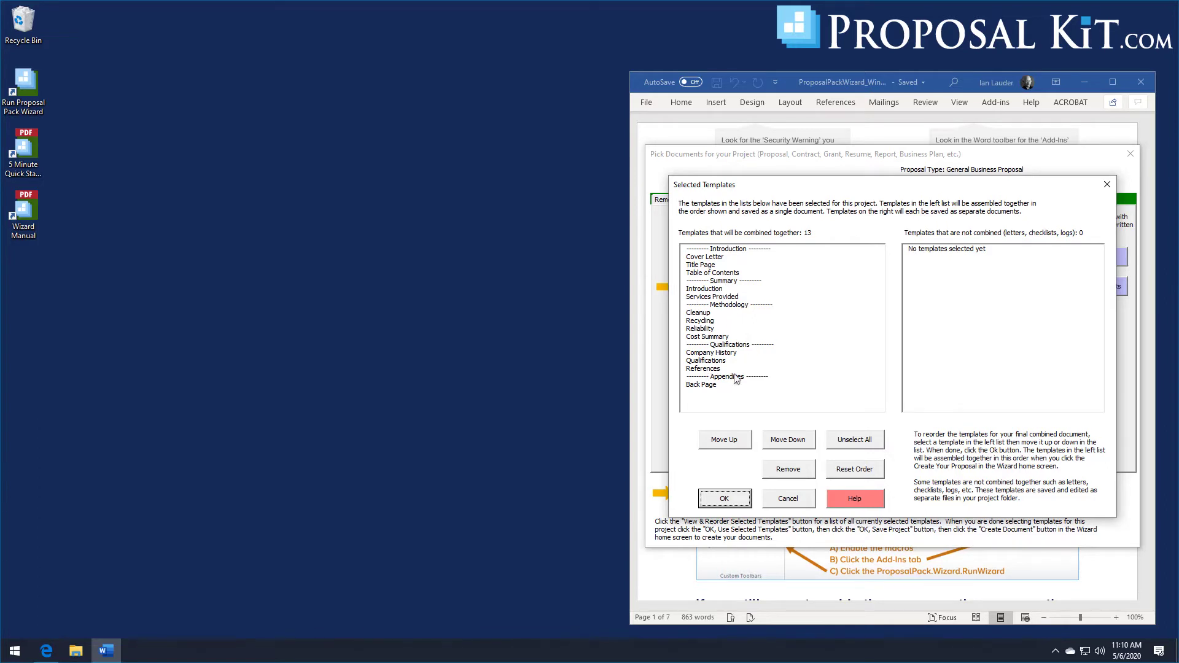
click(725, 498)
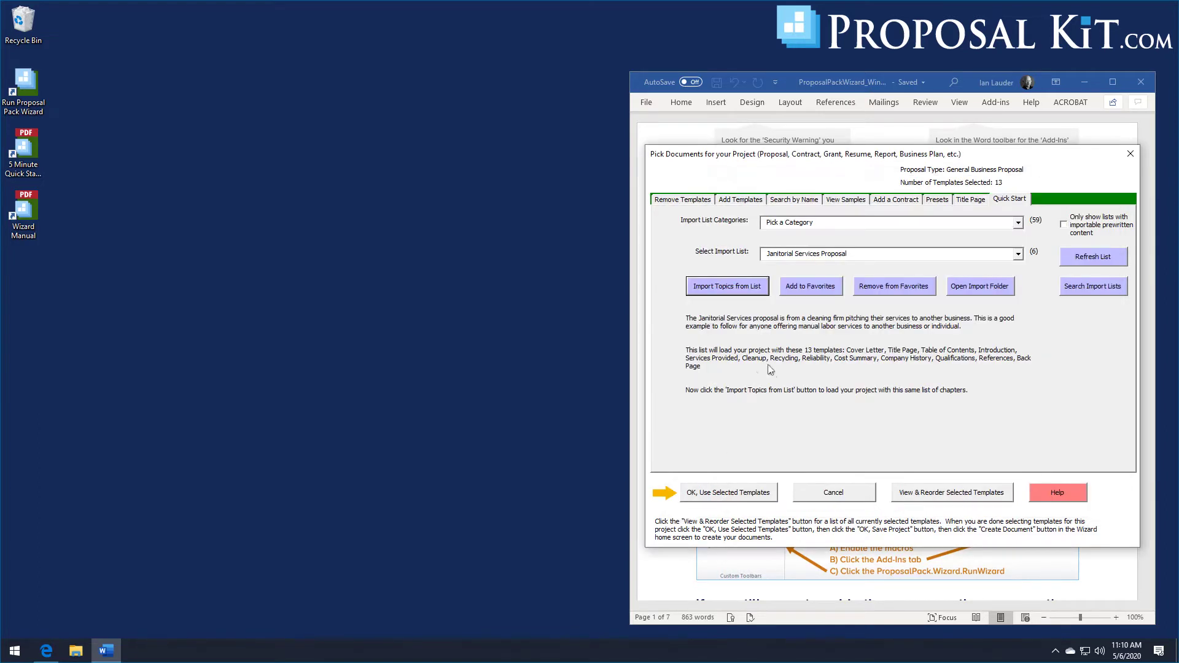
click(727, 493)
- Accept the prefilled client data and company information for the project
click(722, 474)
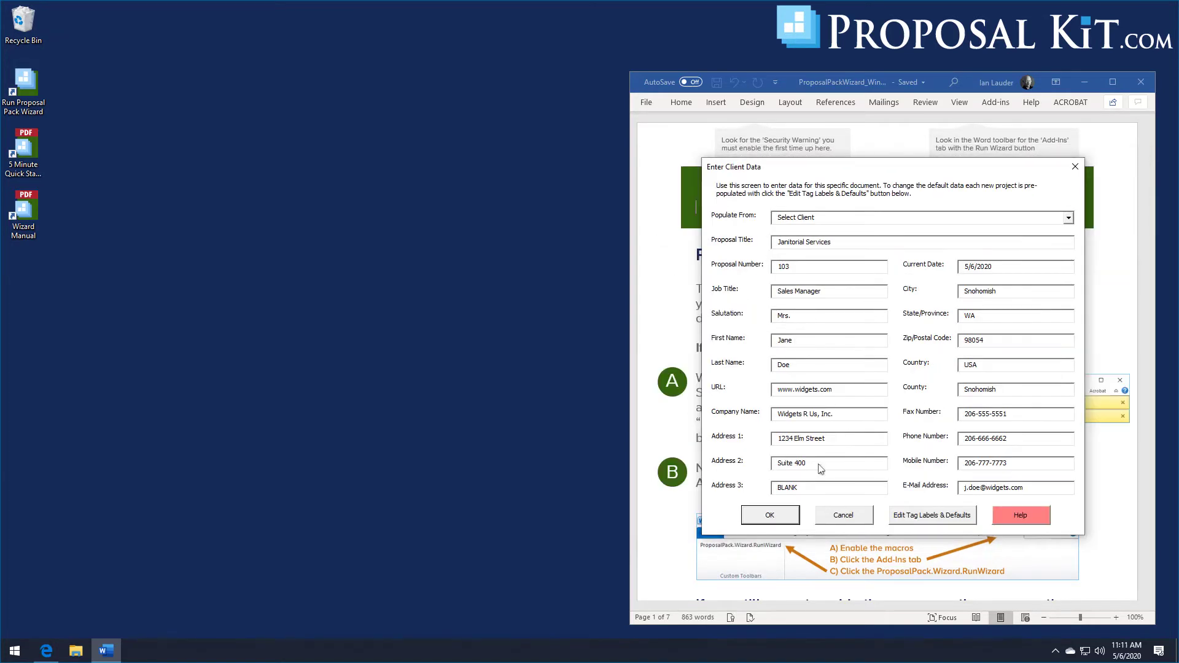
click(771, 516)
click(747, 447)
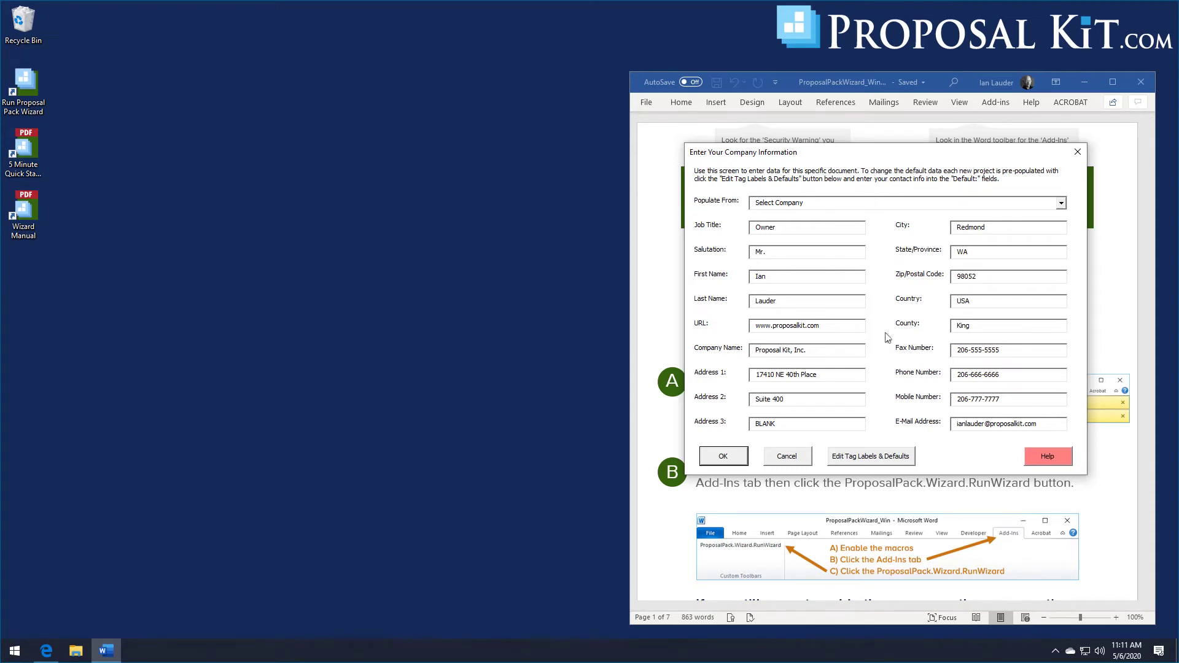
click(724, 456)
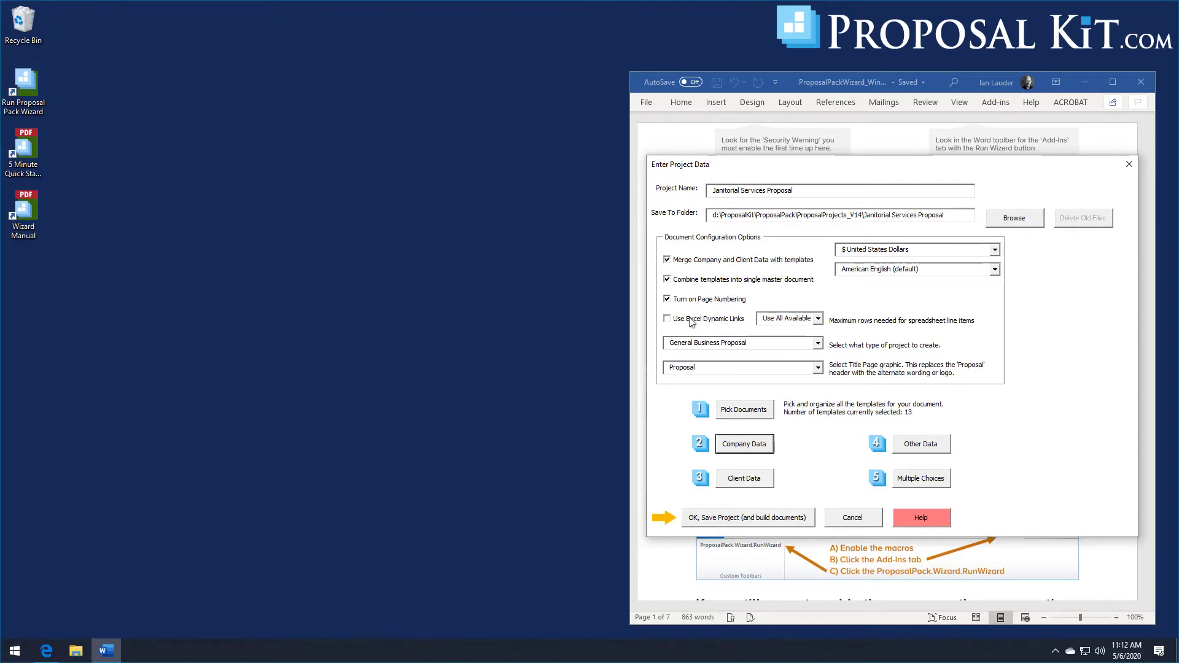
- Save the Janitorial Services Proposal project and build its documents
click(749, 519)
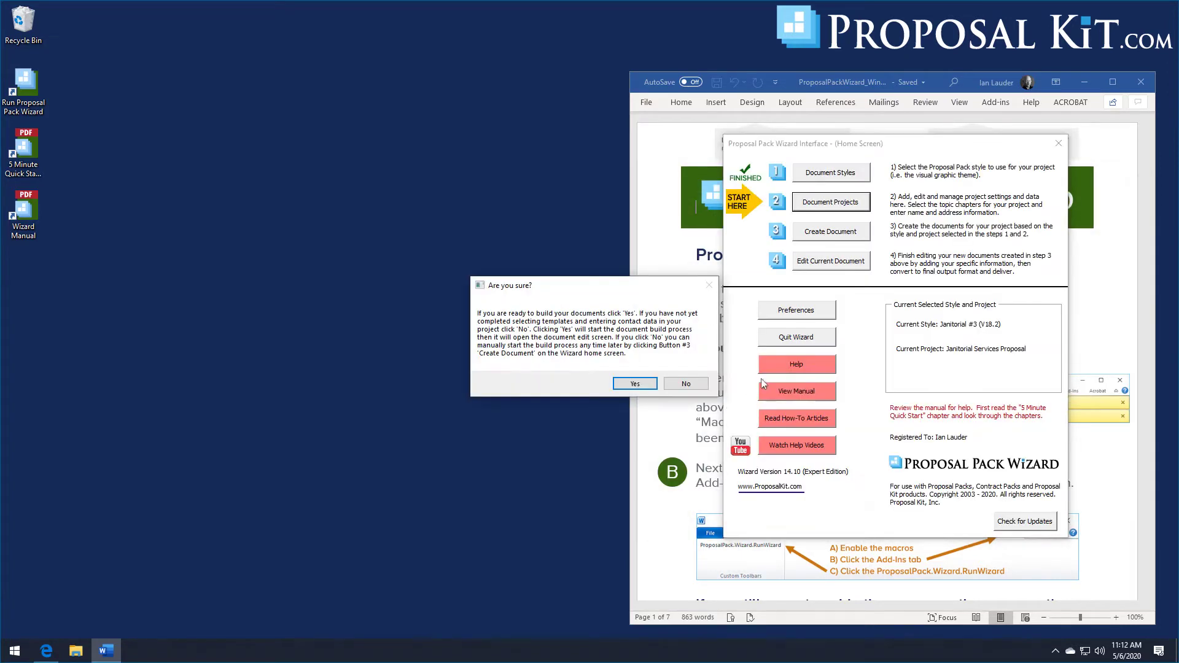
click(636, 384)
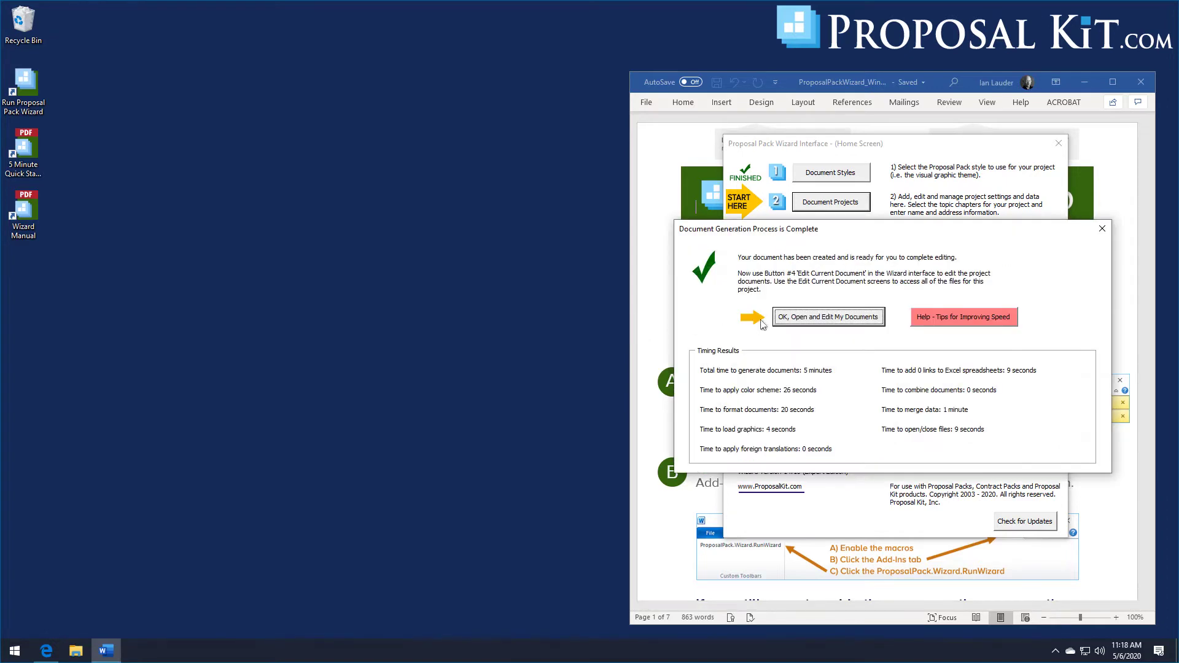
- Open the Combined Project Document of the generated project for editing in Word
click(817, 318)
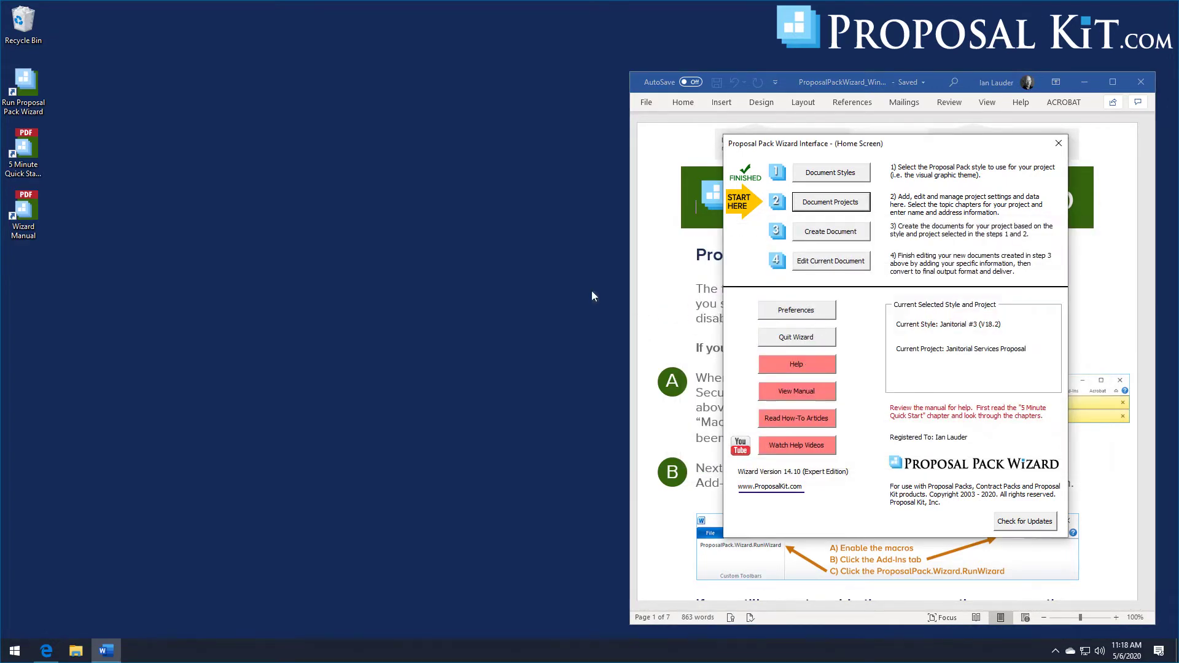
click(746, 267)
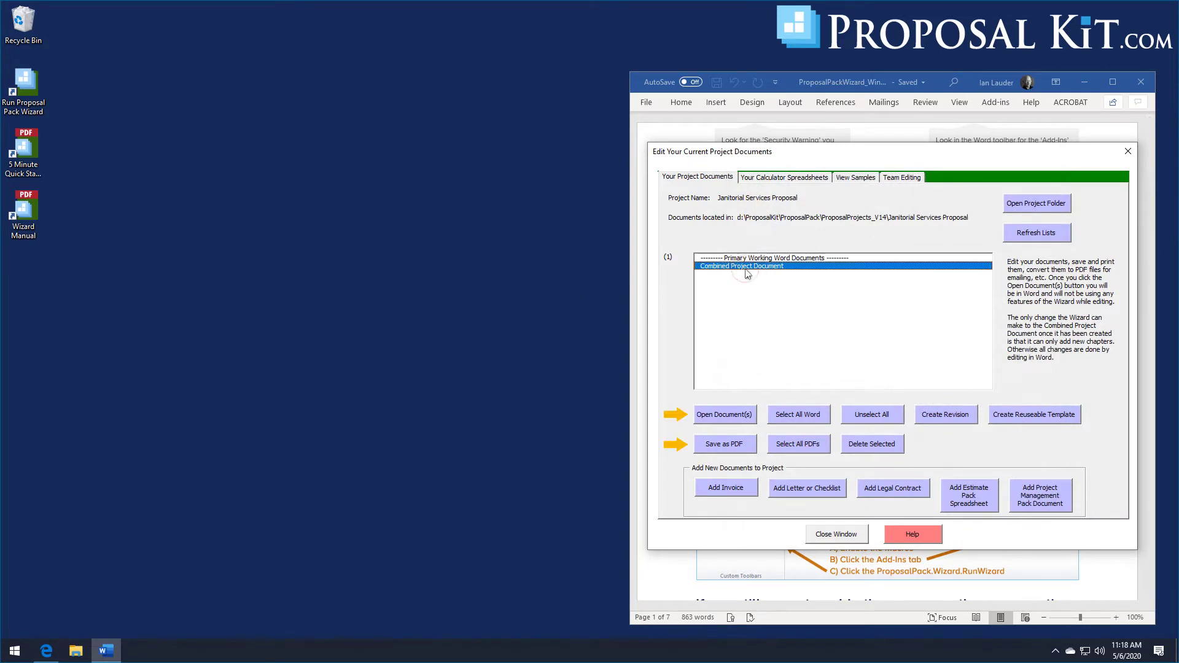
click(720, 420)
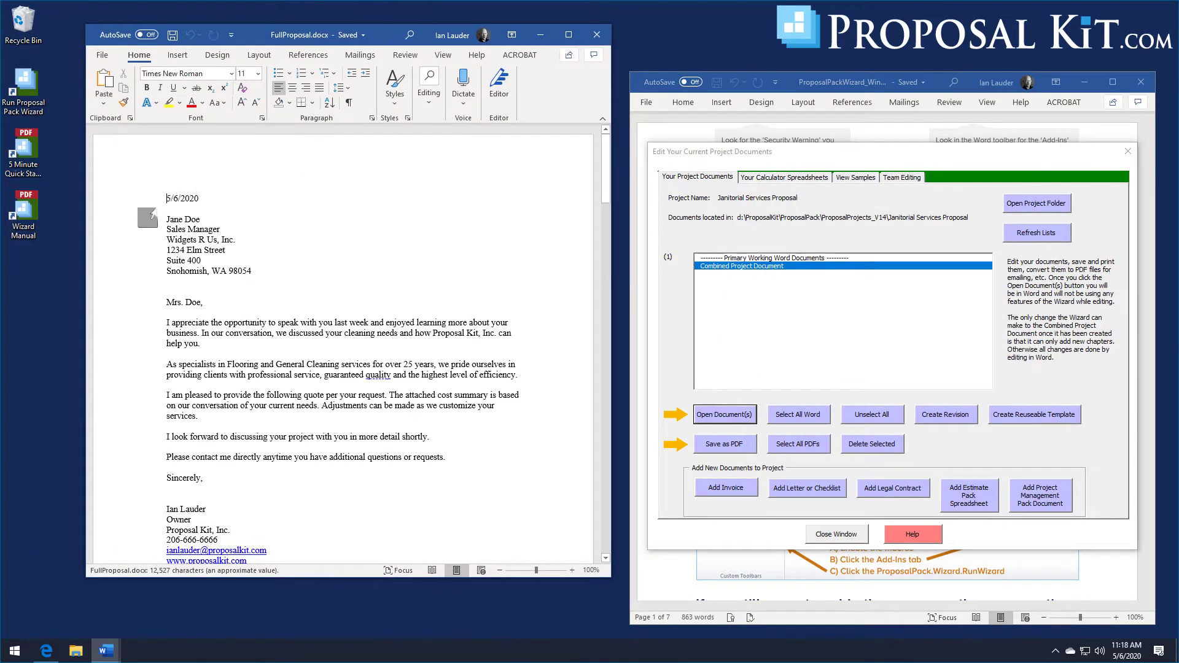
- Review the cover letter and title page of the generated proposal
scroll(203, 494, down, 3)
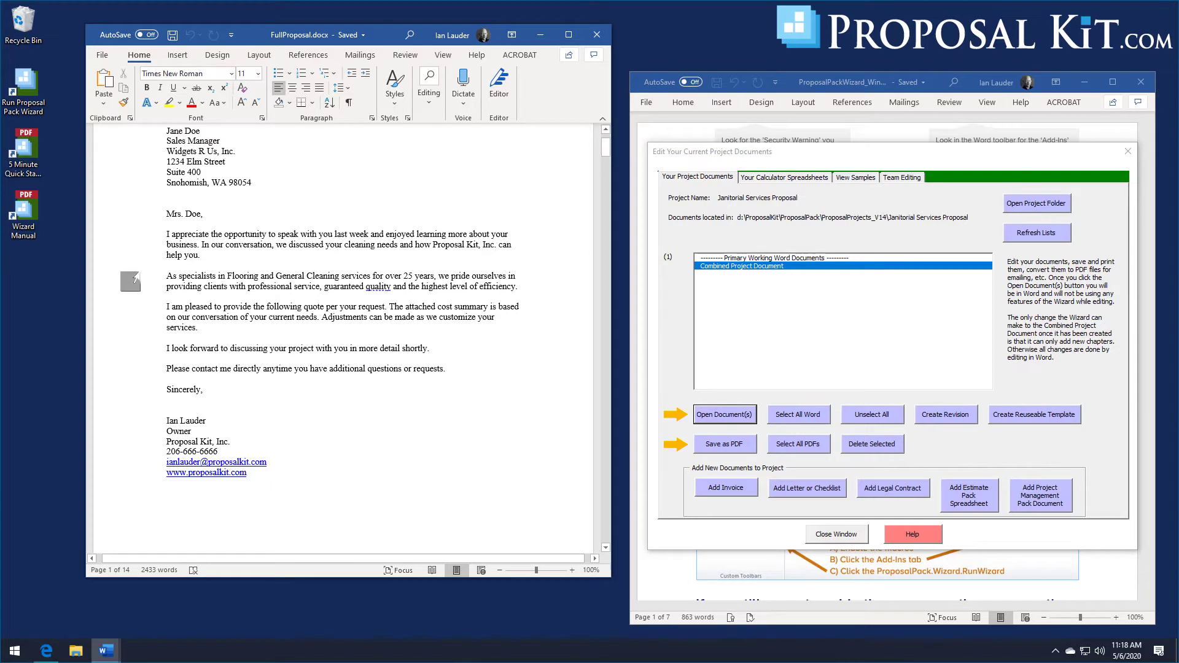
scroll(391, 401, down, 3)
scroll(391, 402, down, 8)
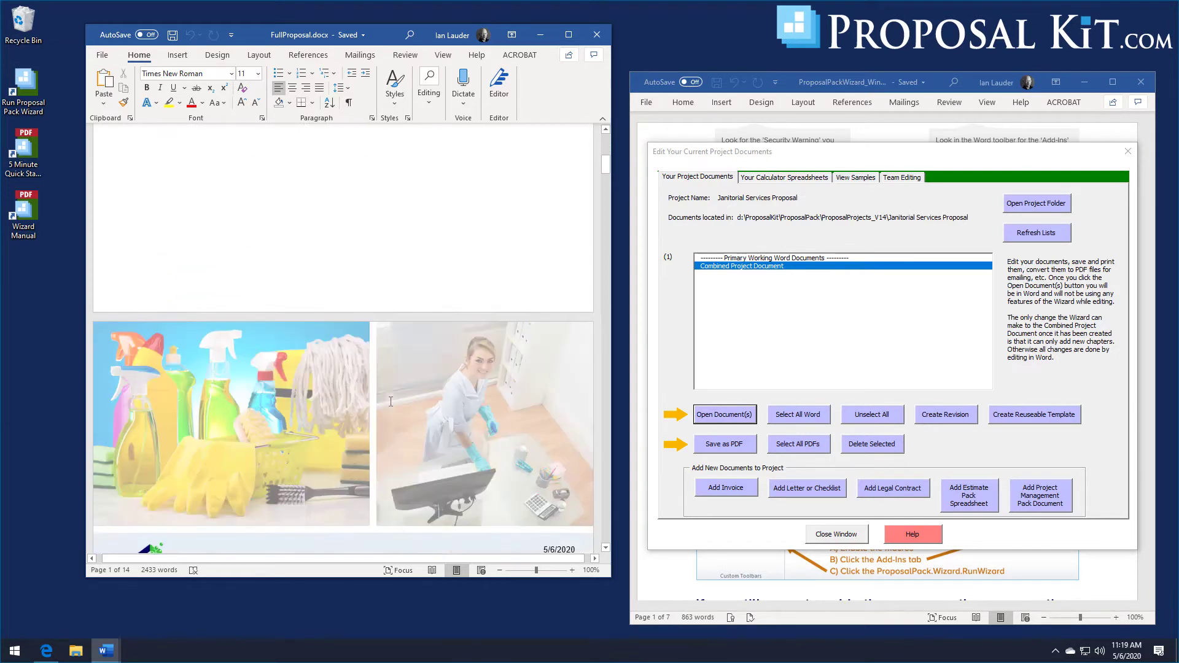
scroll(438, 385, up, 3)
scroll(438, 385, down, 13)
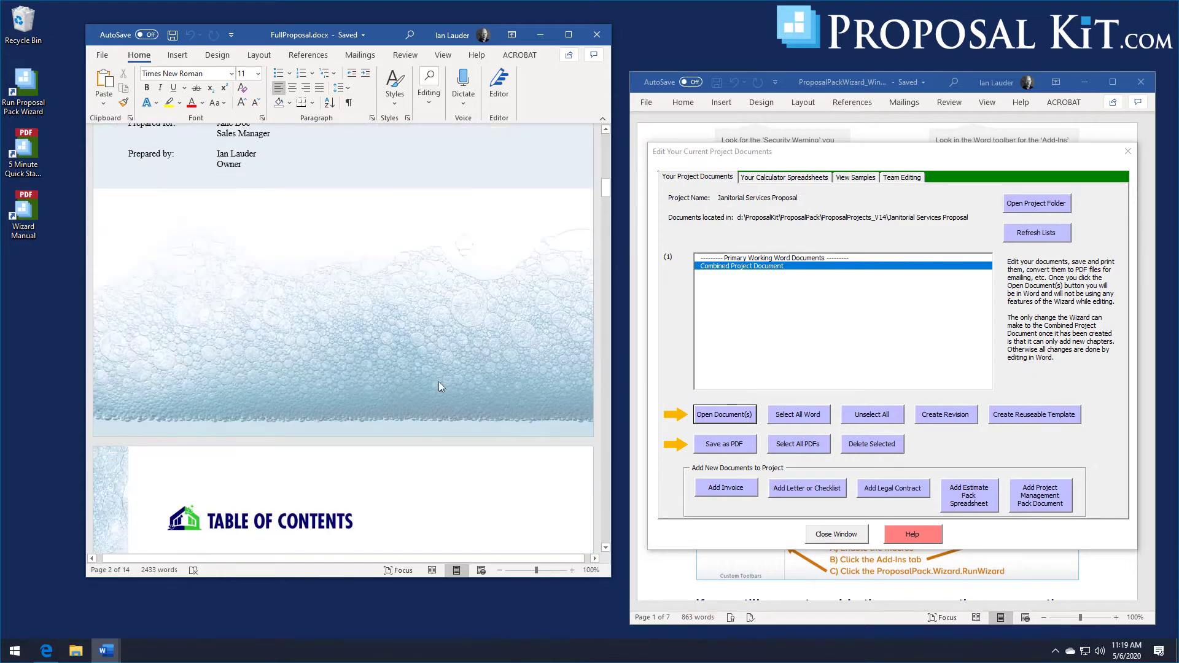
scroll(439, 386, up, 12)
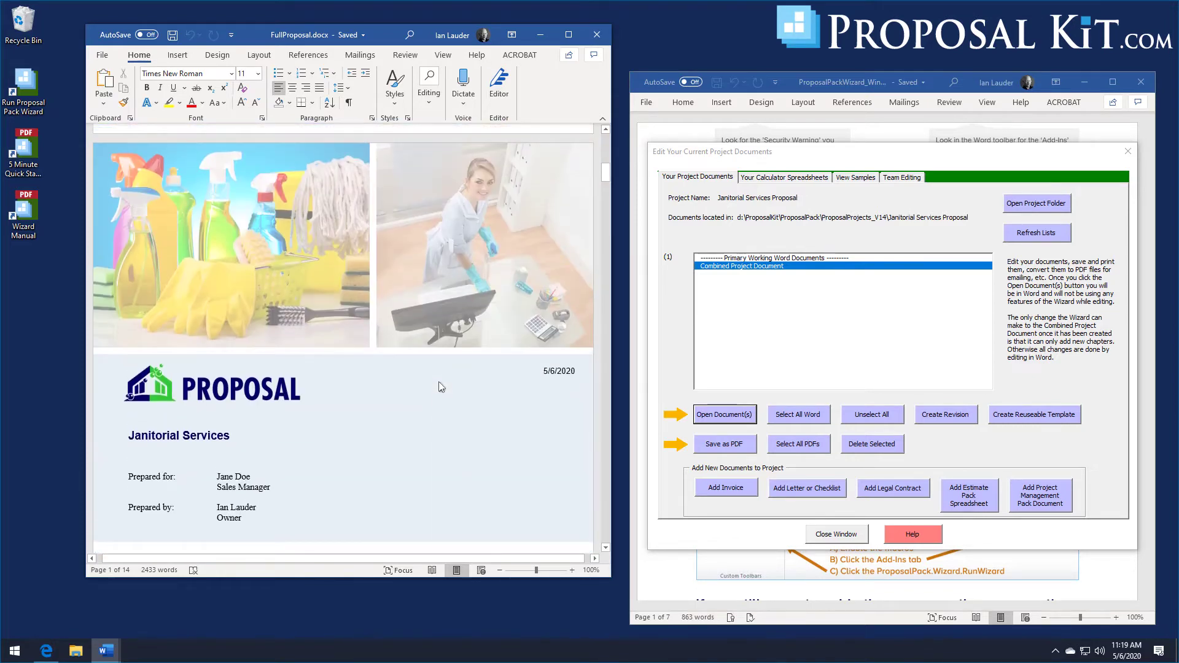
scroll(440, 386, up, 1)
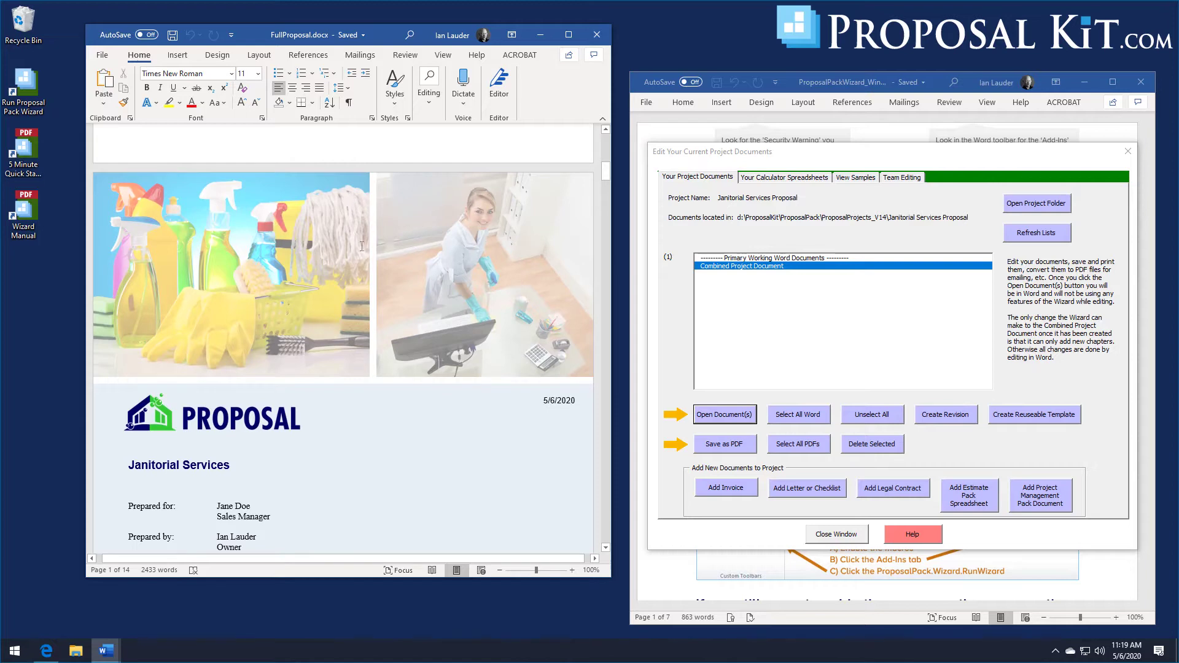
- Open the title page's header to inspect its cover images, and close header editing
double_click(333, 178)
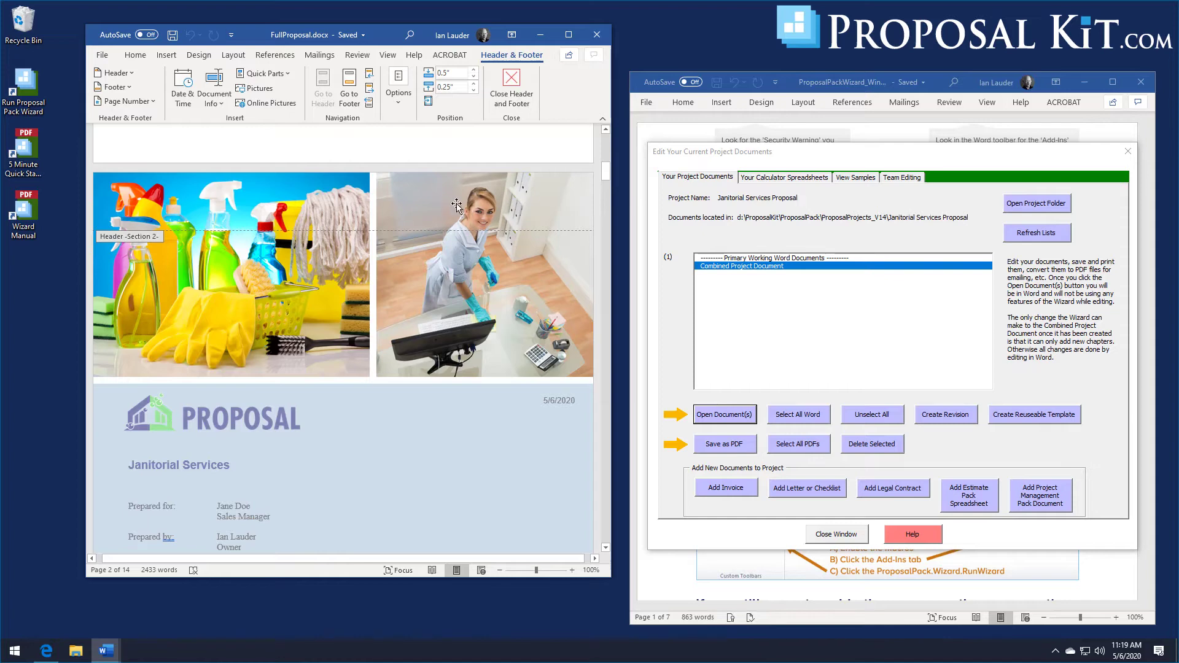
scroll(454, 279, down, 2)
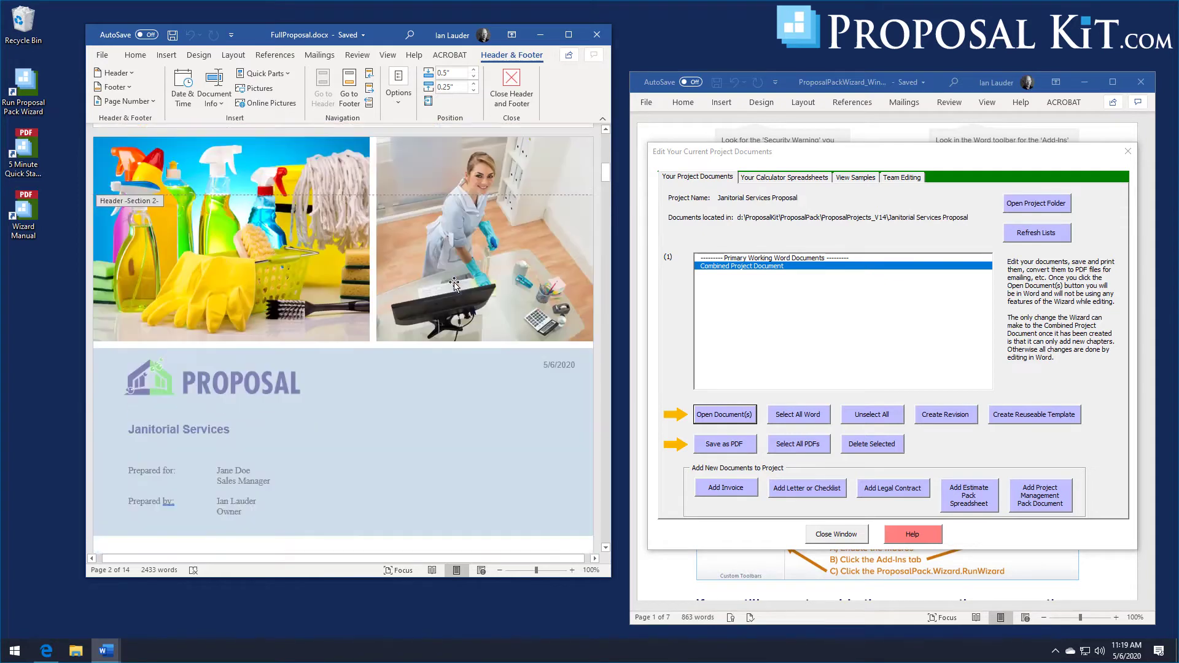
scroll(454, 283, up, 2)
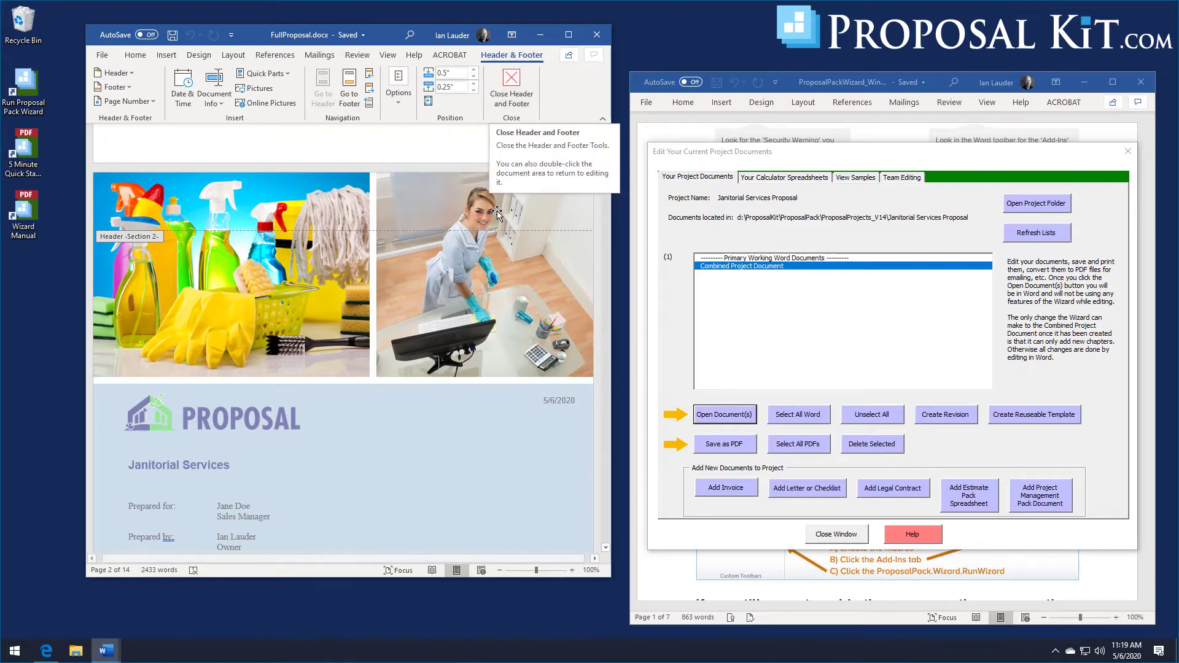
click(511, 84)
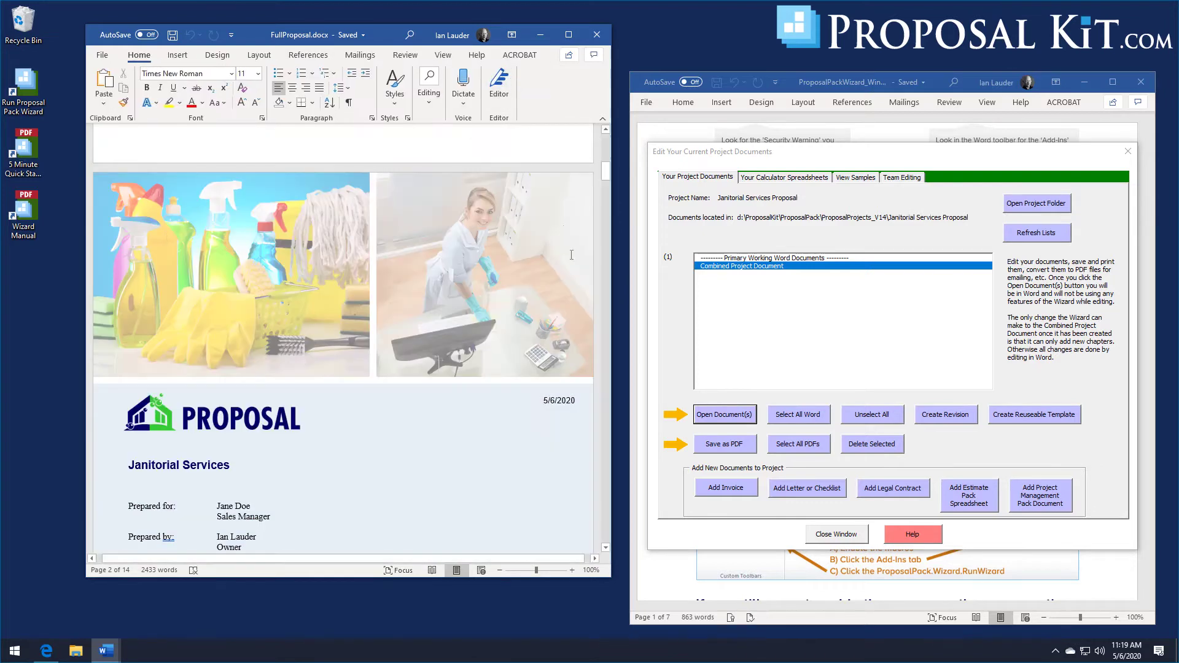
- Review the rest of the title page, the Table of Contents and the Introduction chapter of the proposal
drag(606, 172, 606, 185)
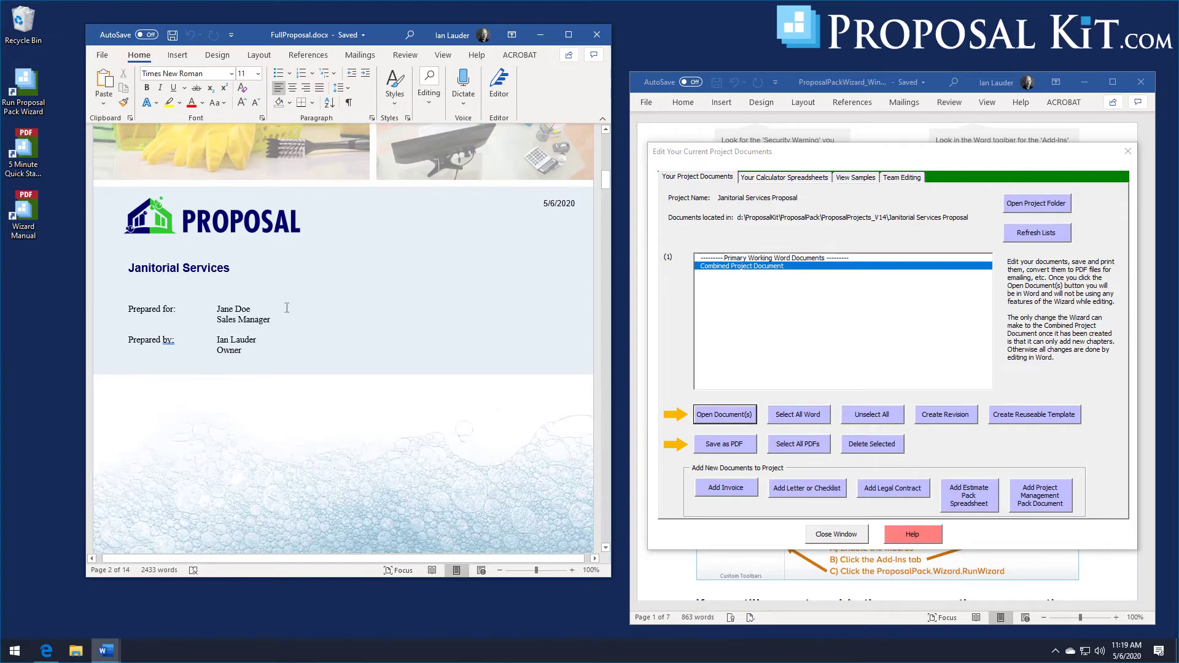
scroll(291, 275, down, 12)
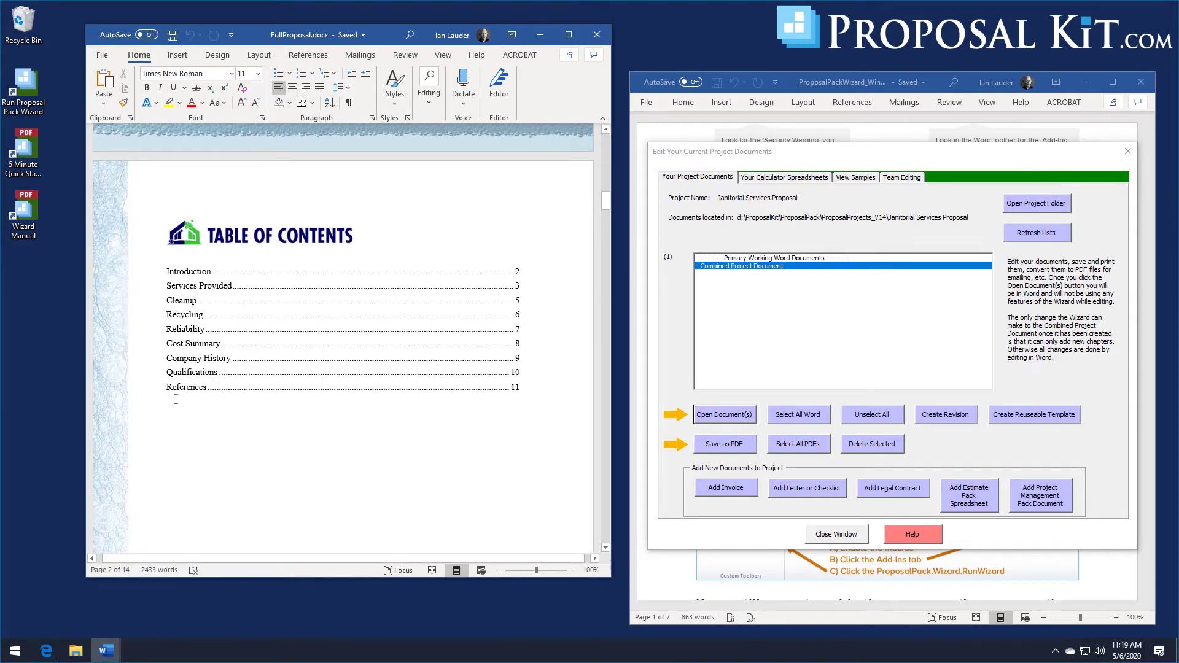
scroll(173, 396, down, 3)
scroll(176, 399, down, 10)
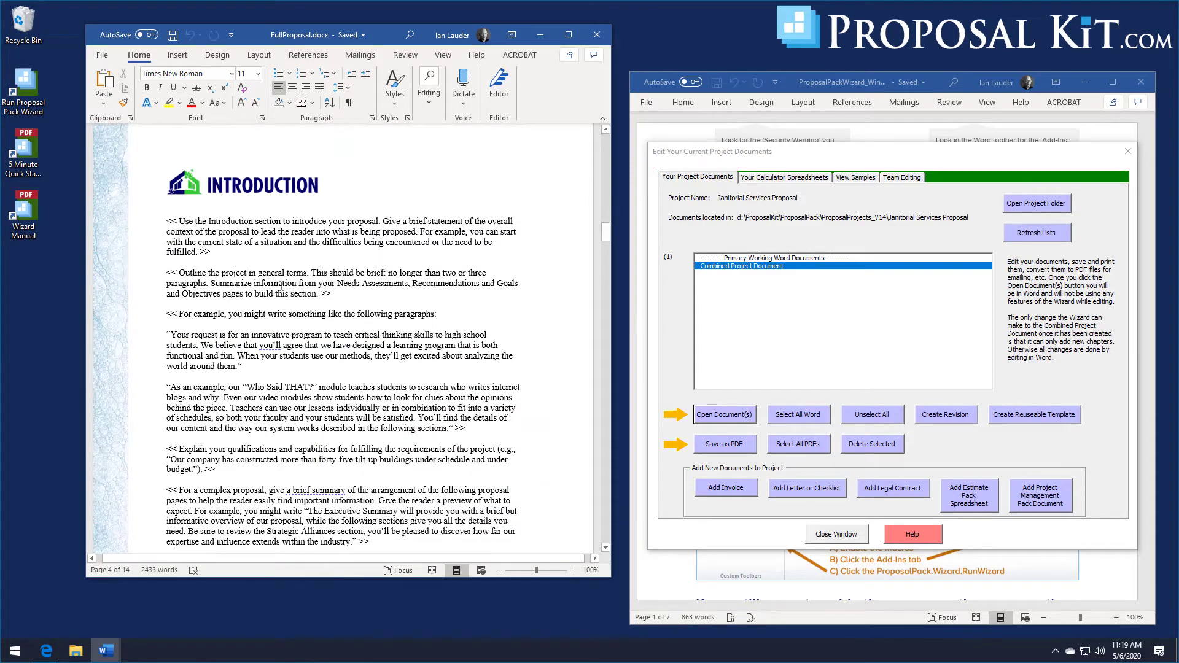
scroll(269, 258, down, 4)
scroll(269, 258, down, 4)
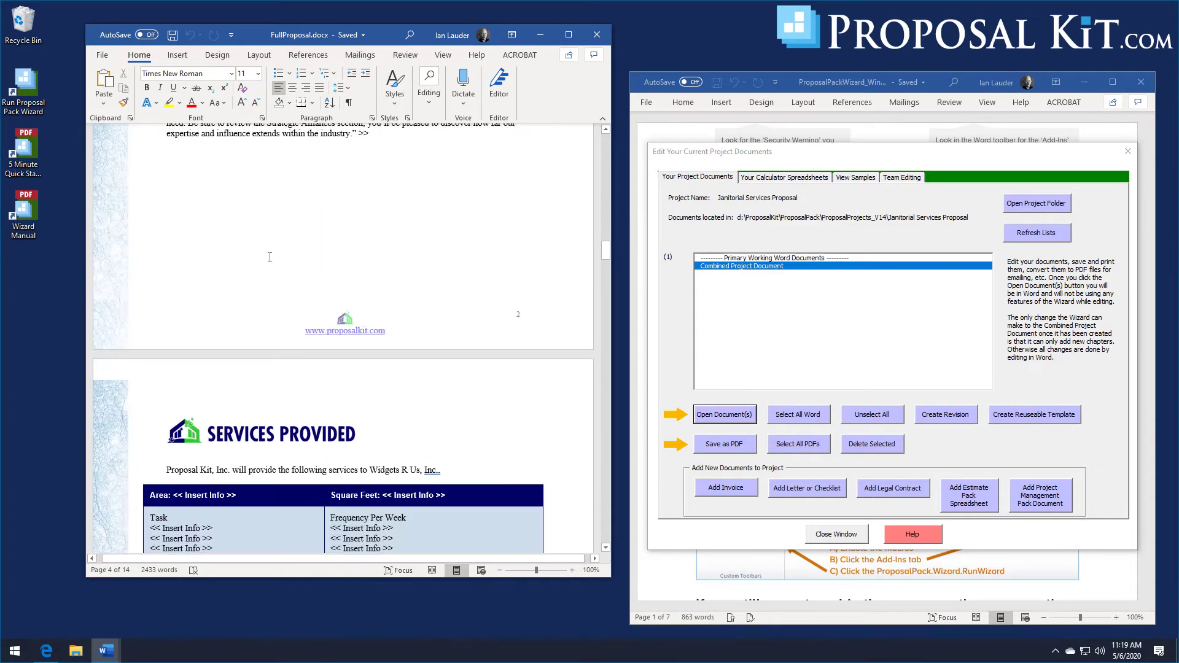
- Examine the Services Provided chapter with its area task tables and the project schedule table
drag(606, 250, 605, 260)
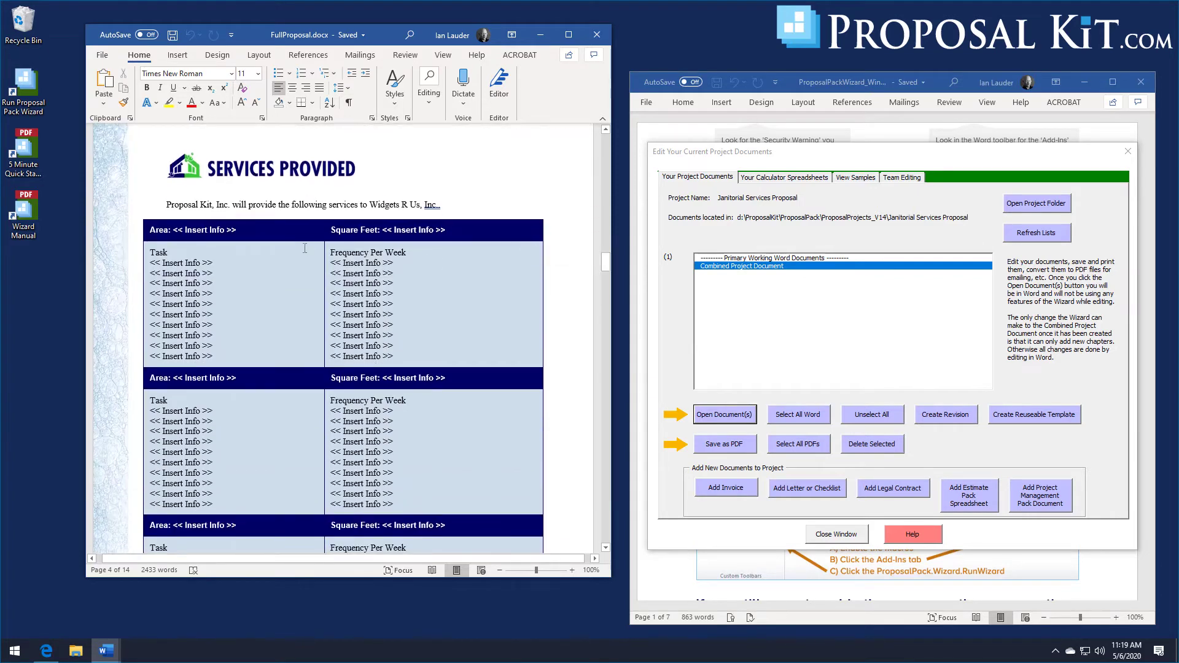
scroll(272, 249, down, 3)
scroll(271, 253, down, 3)
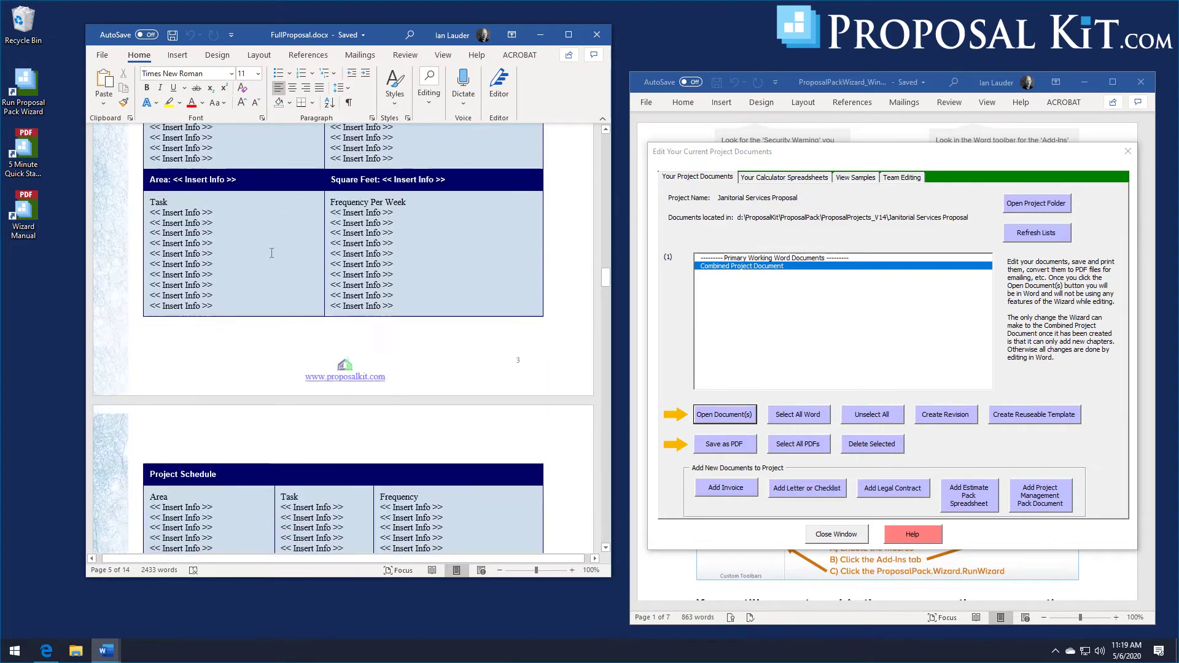
scroll(273, 270, down, 4)
scroll(274, 289, up, 4)
scroll(273, 290, up, 7)
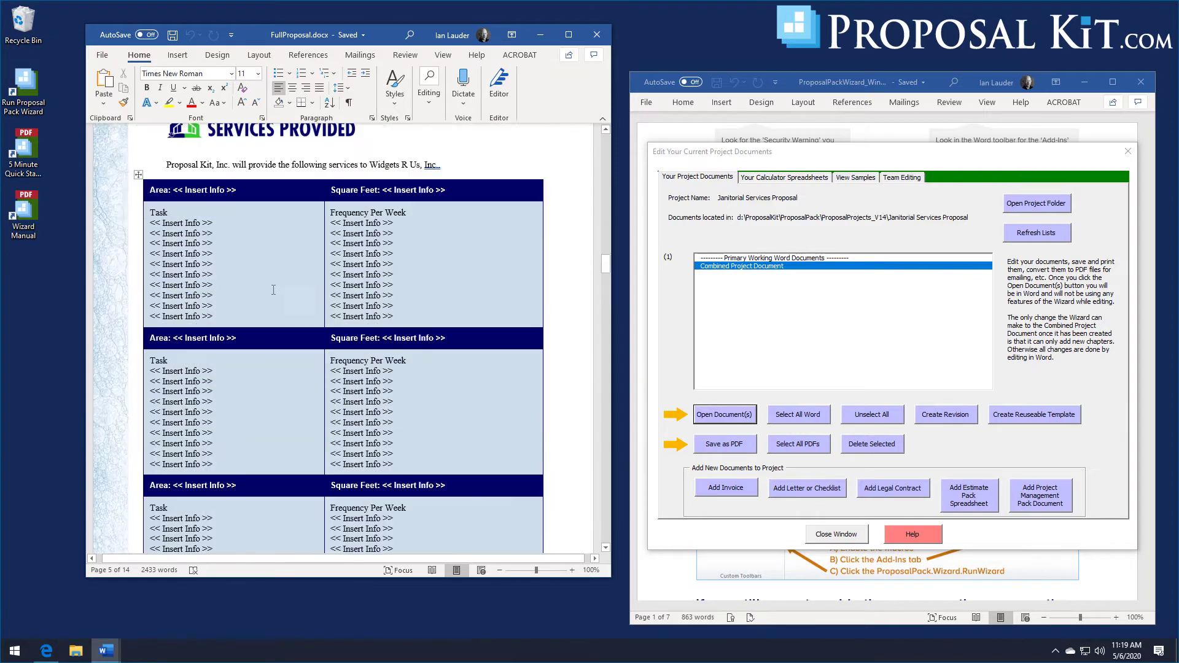
scroll(232, 283, down, 10)
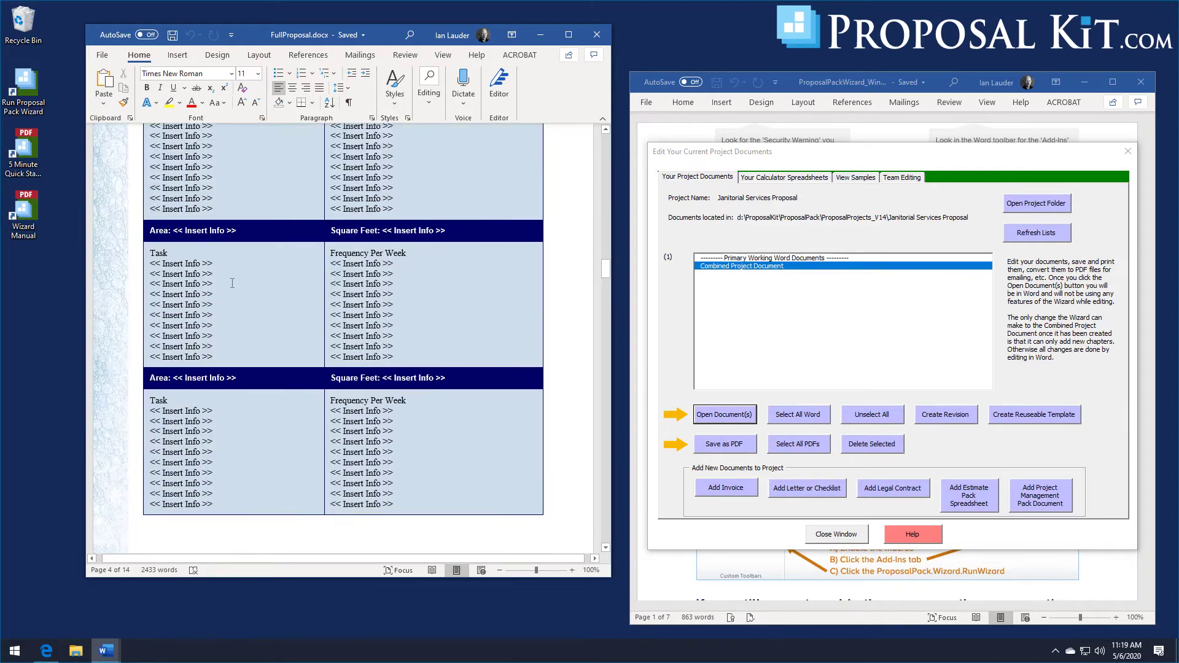
- Review the remaining chapters of the proposal, from Cleanup through Reliability and Company History to References
scroll(232, 283, down, 5)
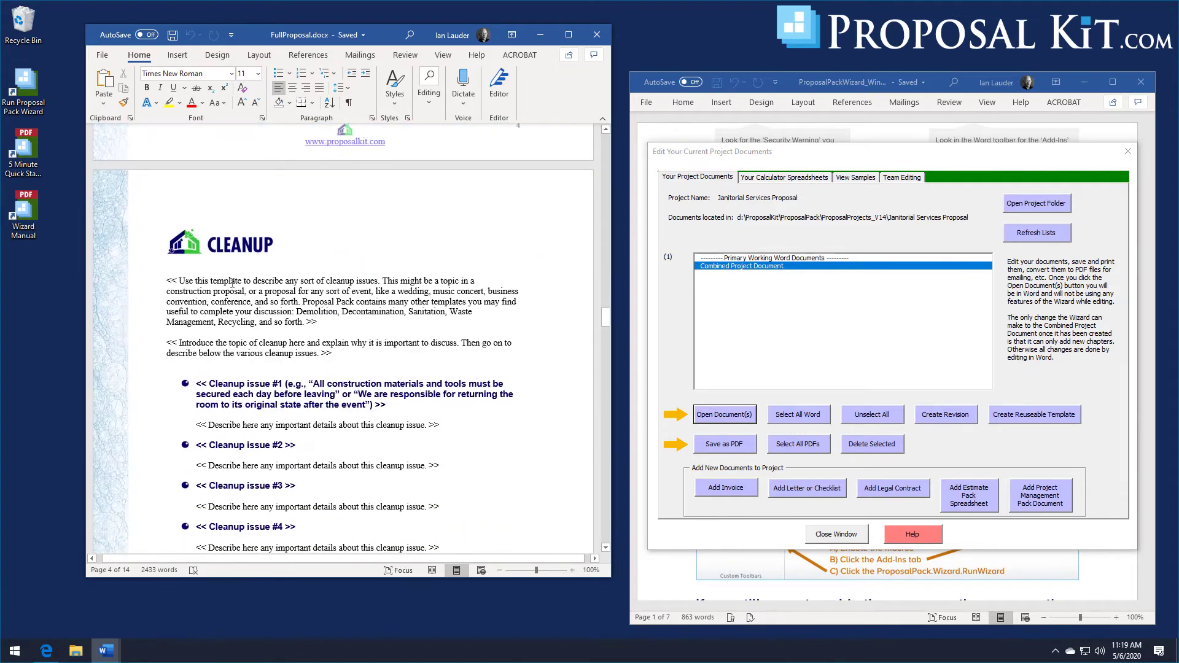
scroll(297, 290, down, 2)
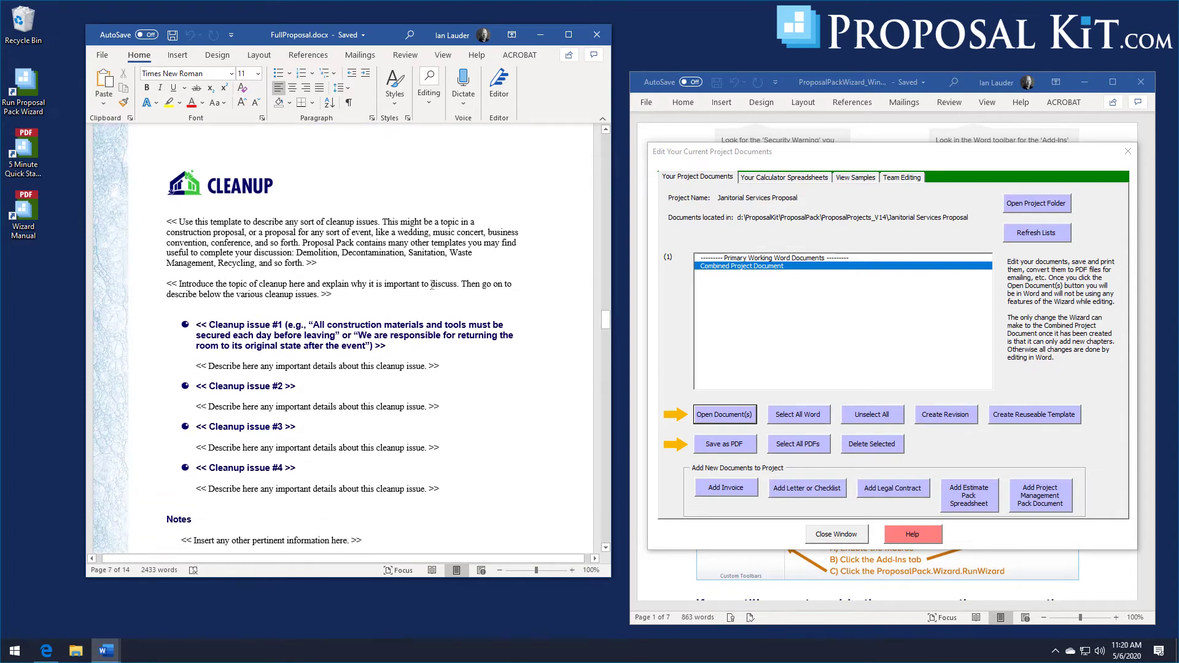
drag(606, 322, 610, 379)
click(458, 389)
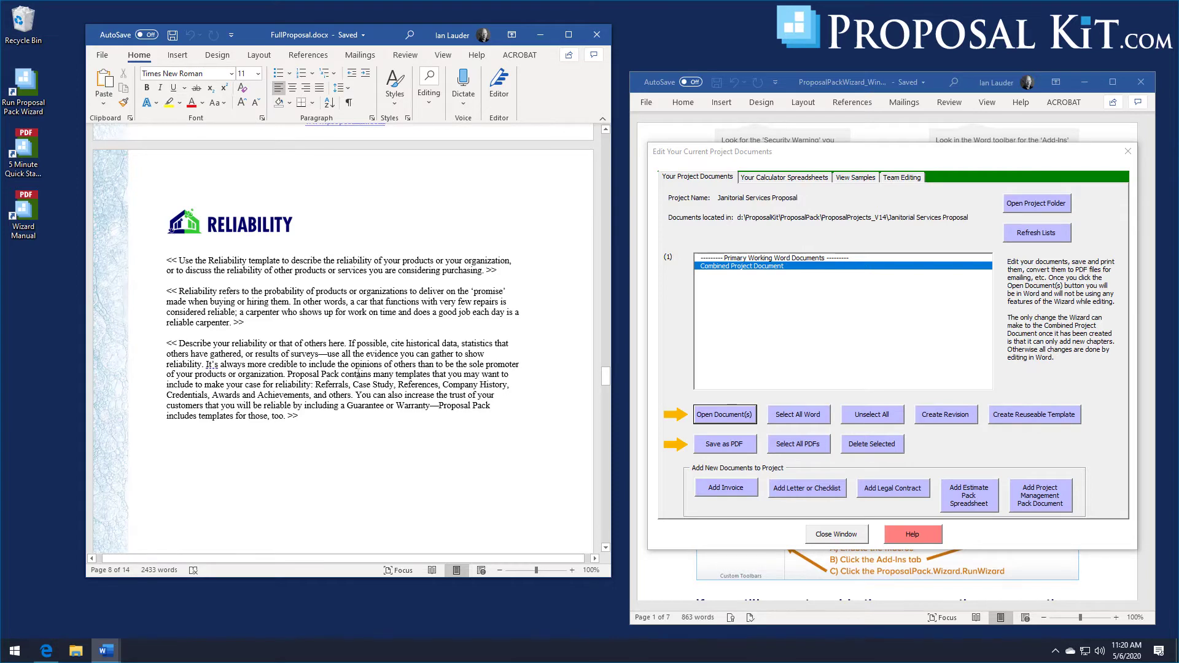
drag(605, 376, 614, 440)
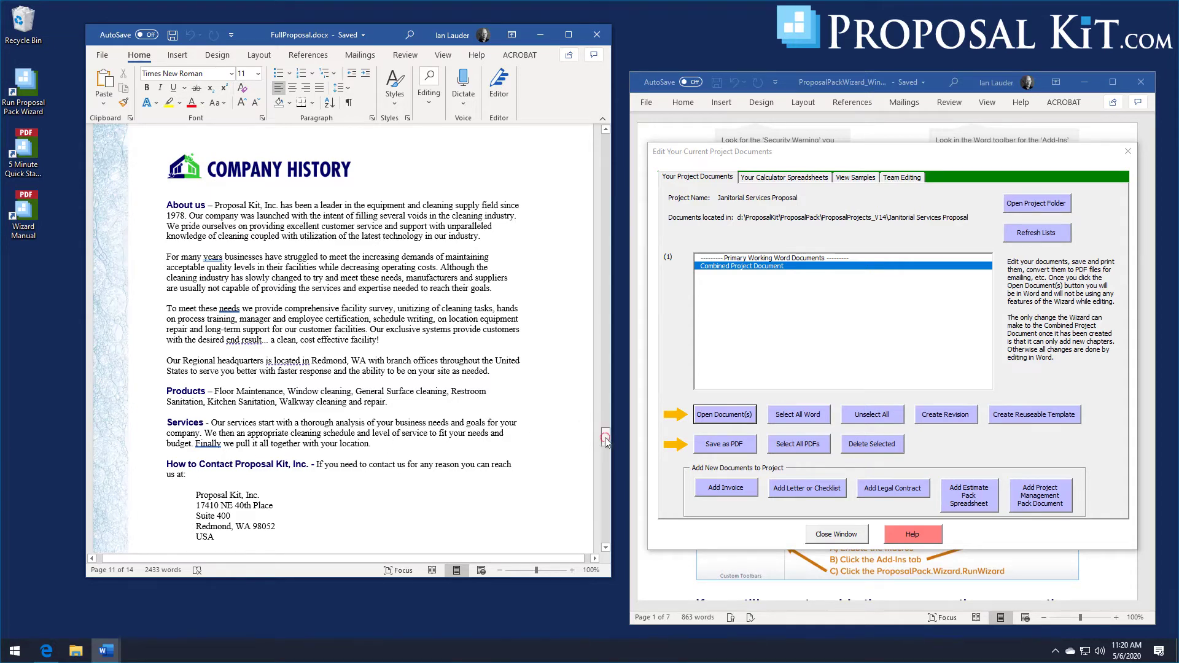
drag(606, 438, 599, 492)
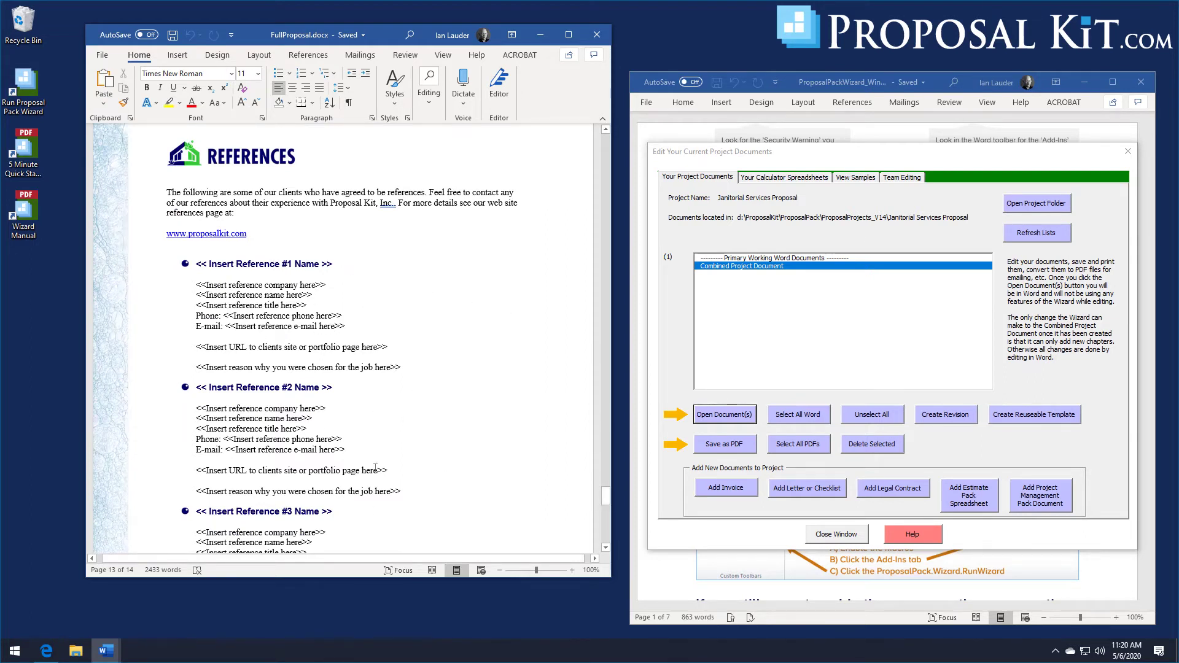
- Return to the cover letter, and close the proposal document and the window for editing the current project's documents
drag(604, 496, 612, 141)
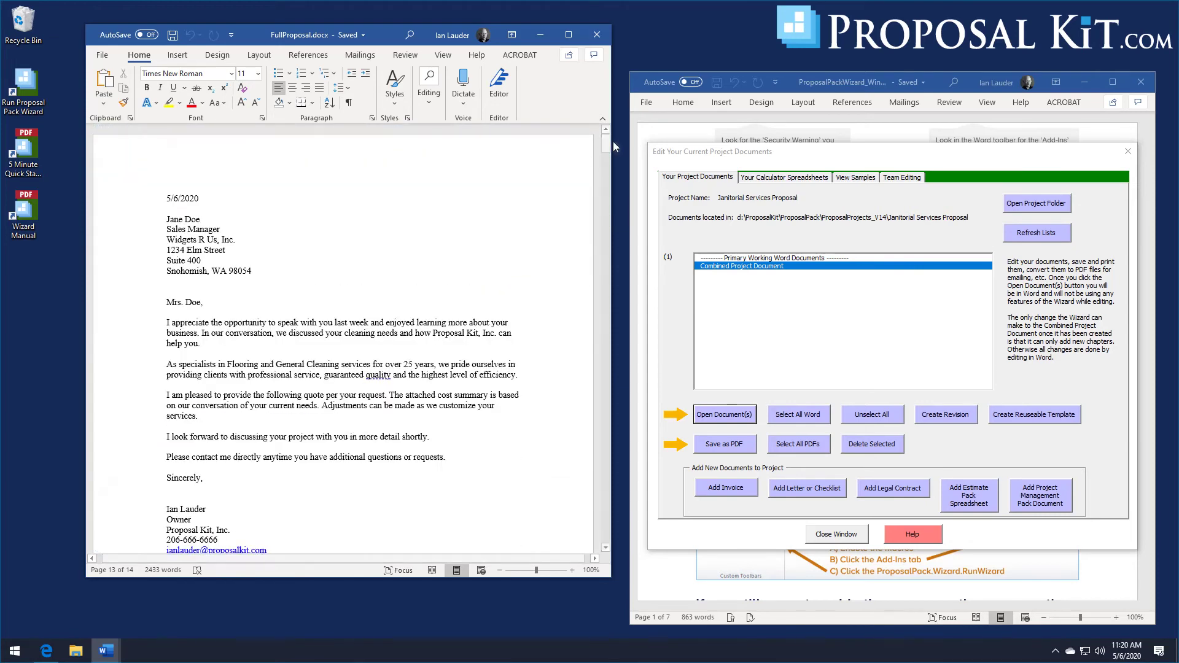
click(597, 35)
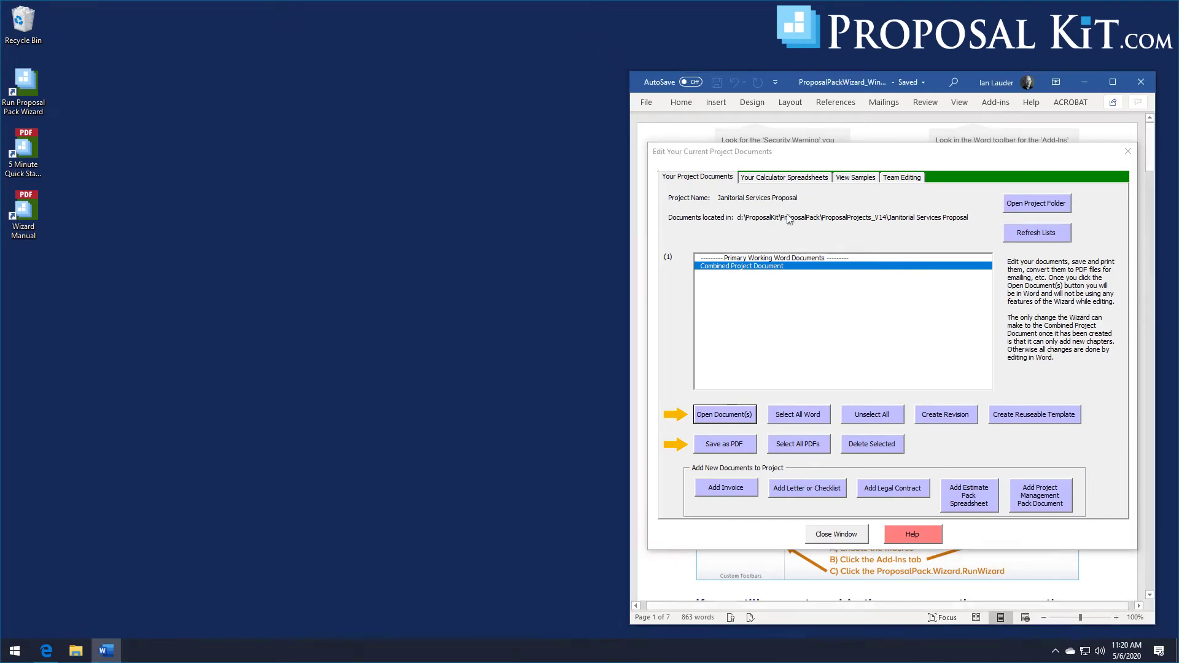
click(828, 531)
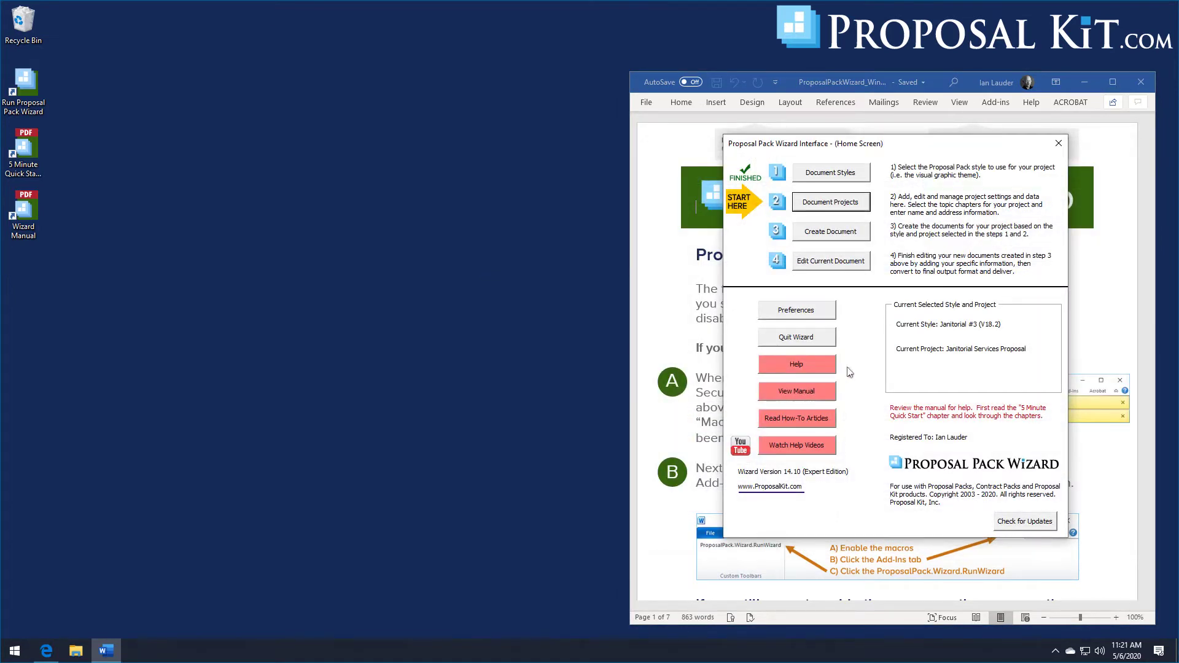
- Change the Proposal Pack document style to Bubbles #1 (V18.2)
click(844, 175)
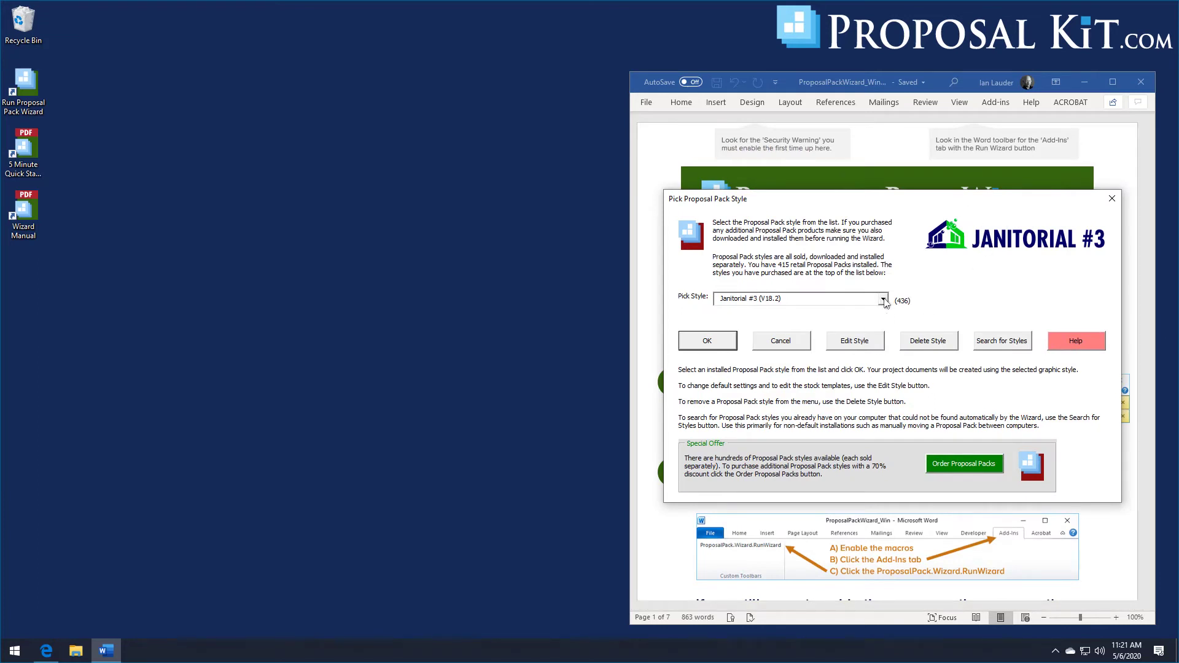
click(883, 300)
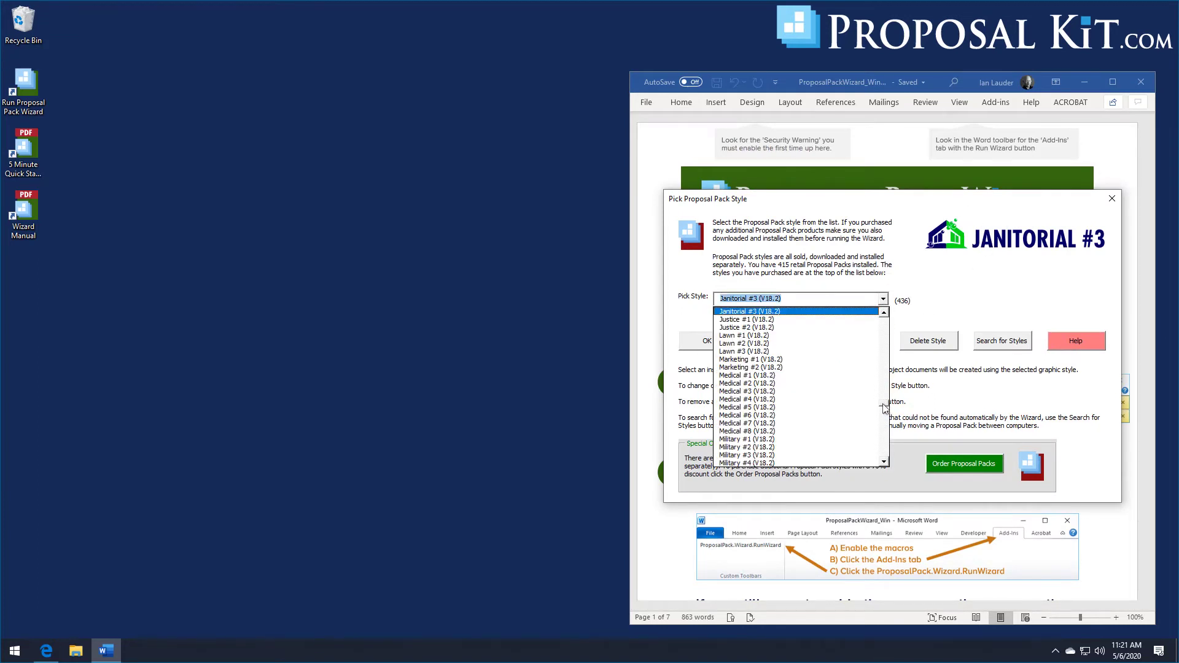
drag(883, 404, 886, 366)
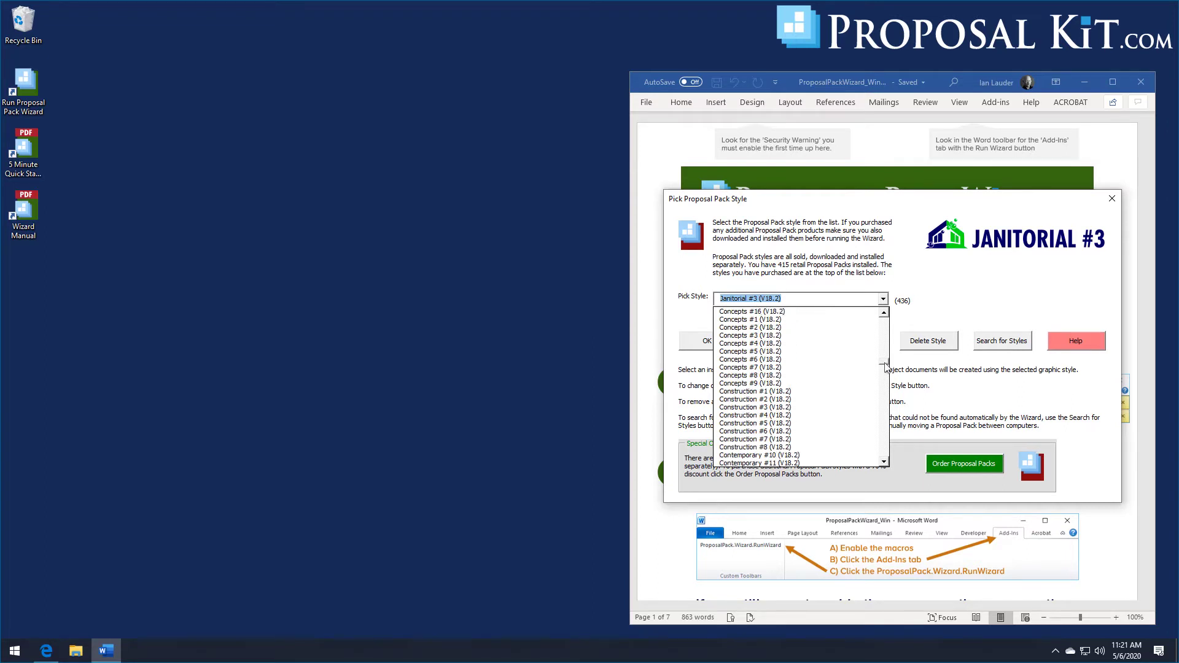
drag(885, 366, 888, 342)
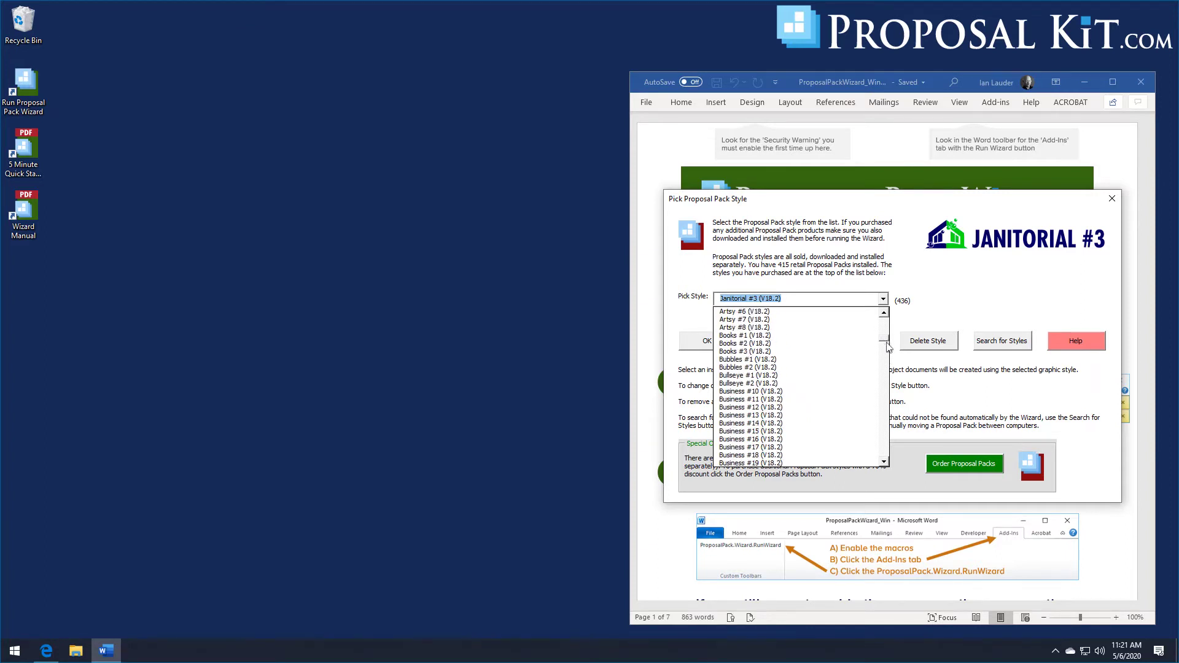
click(740, 361)
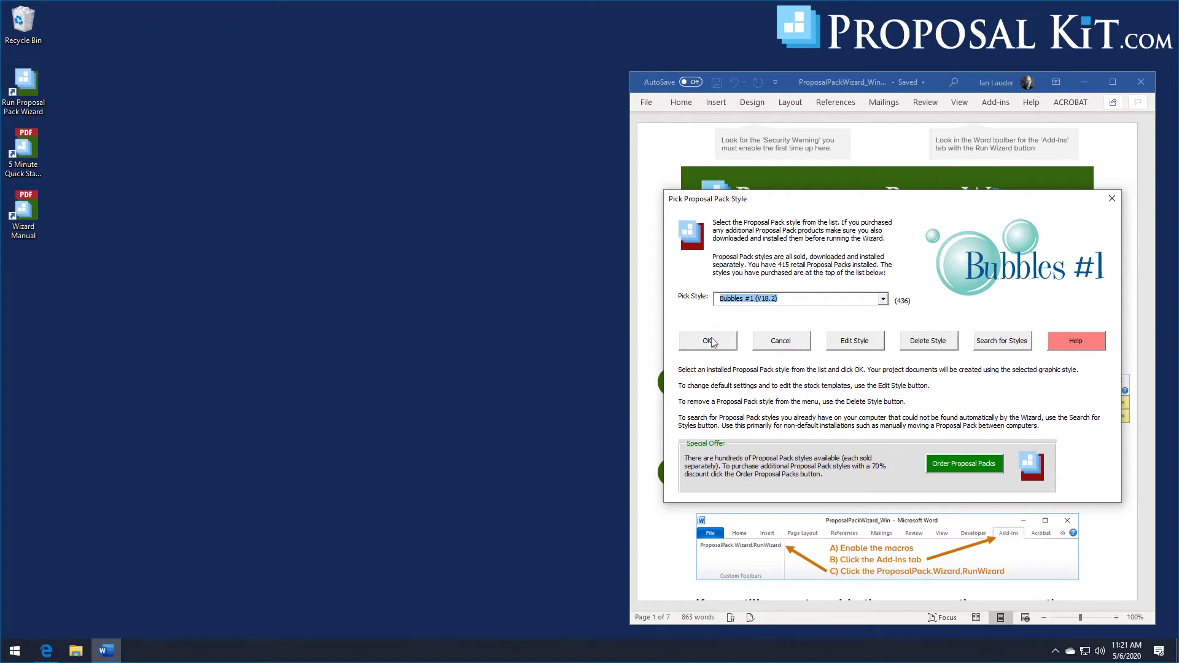
click(712, 341)
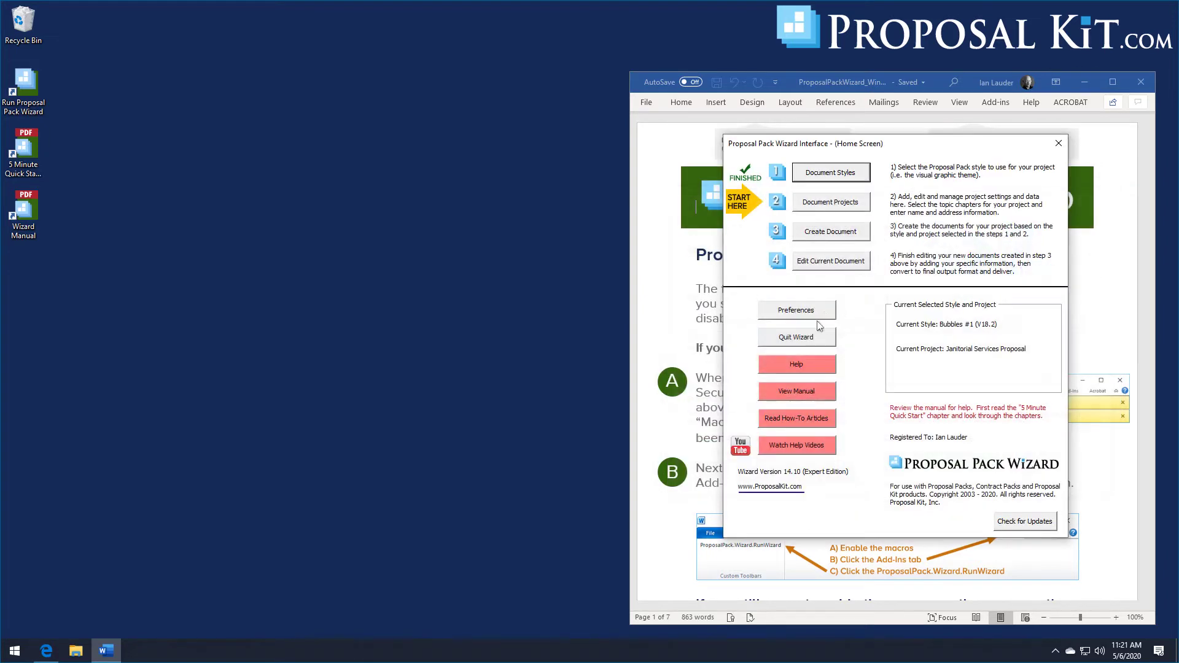
- Add a new project and open its document template selection
key(Return)
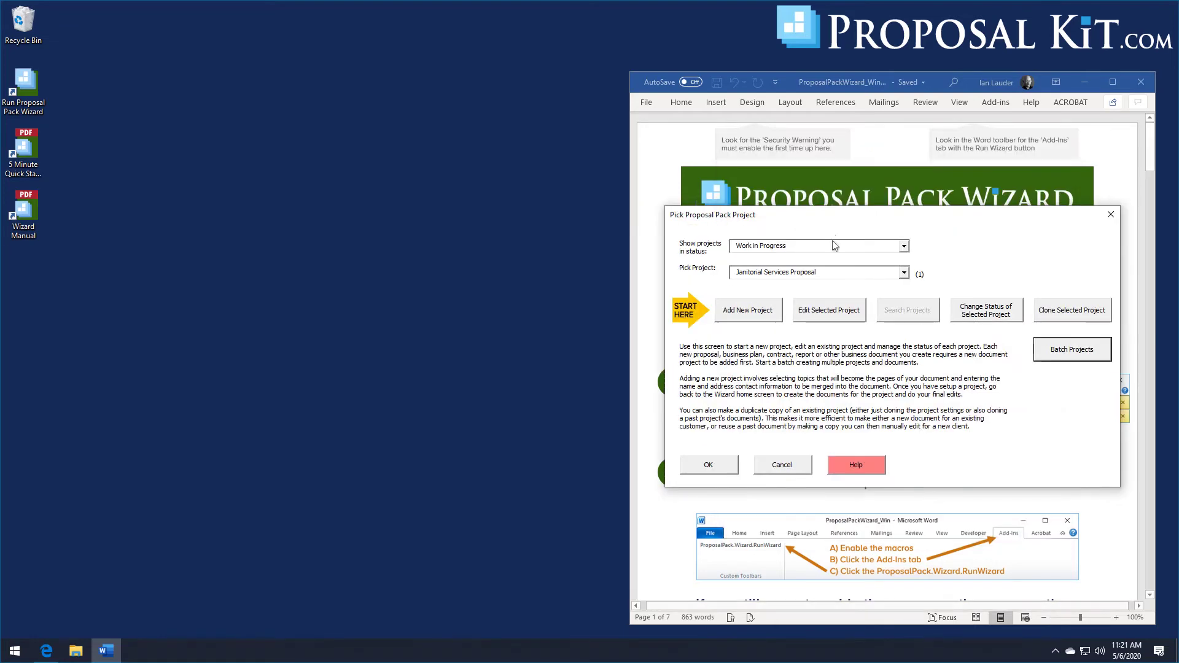
click(748, 312)
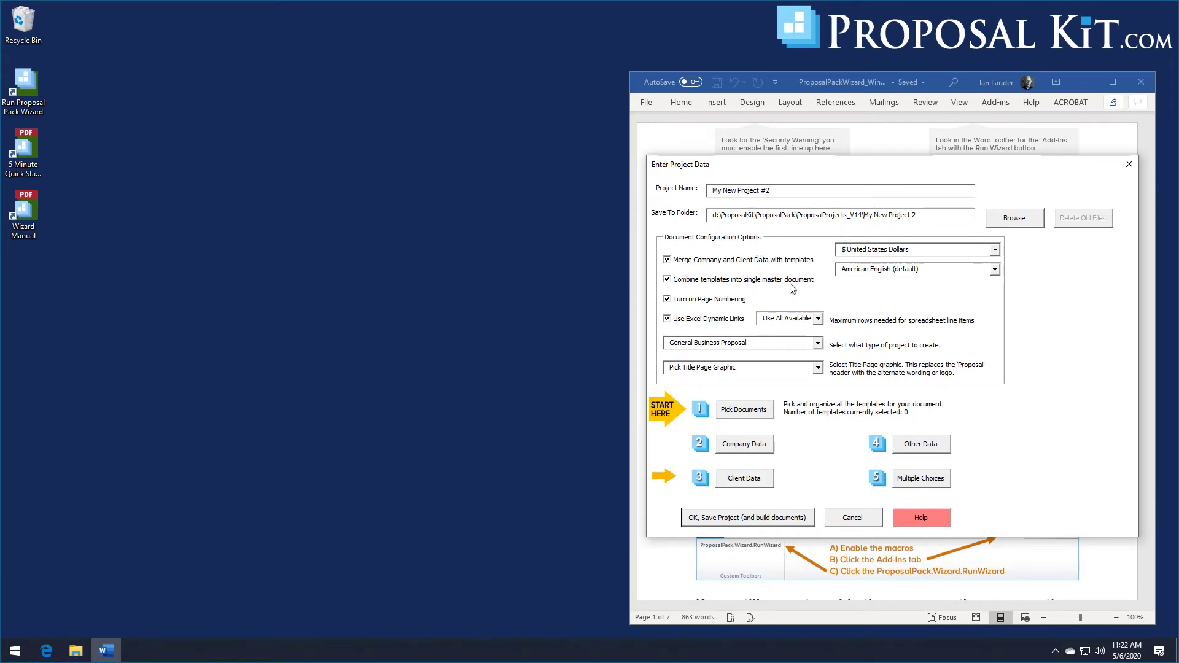
click(738, 412)
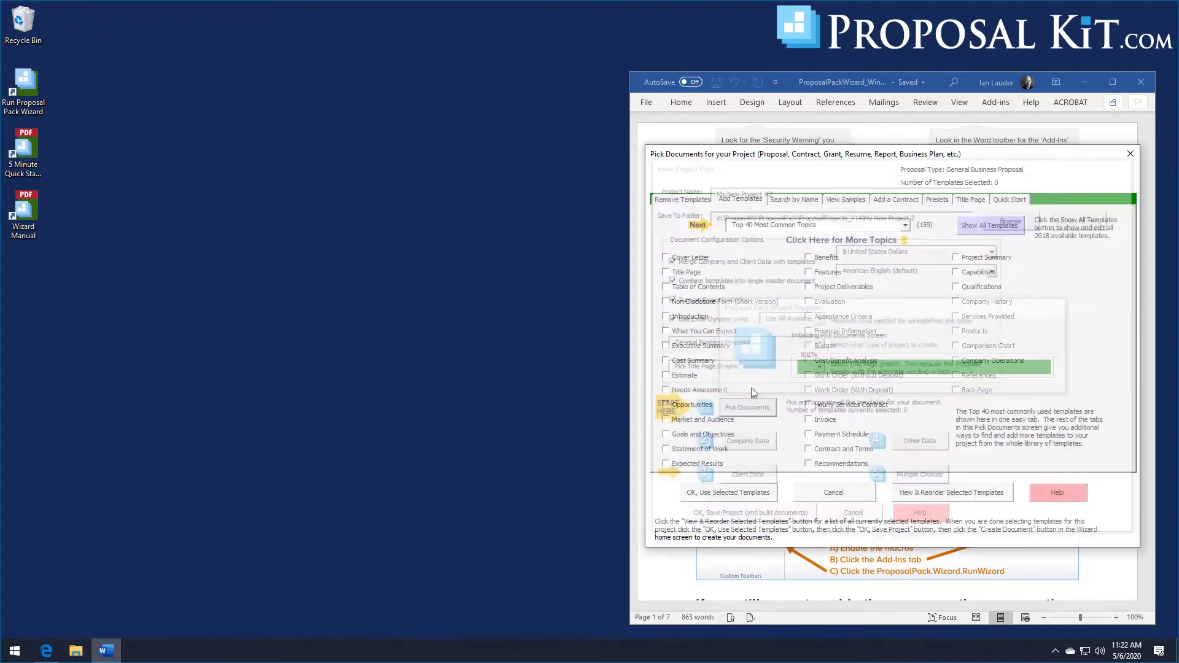
- Search the library of completed samples for "cleaning" and load the matches into the sample list
click(794, 200)
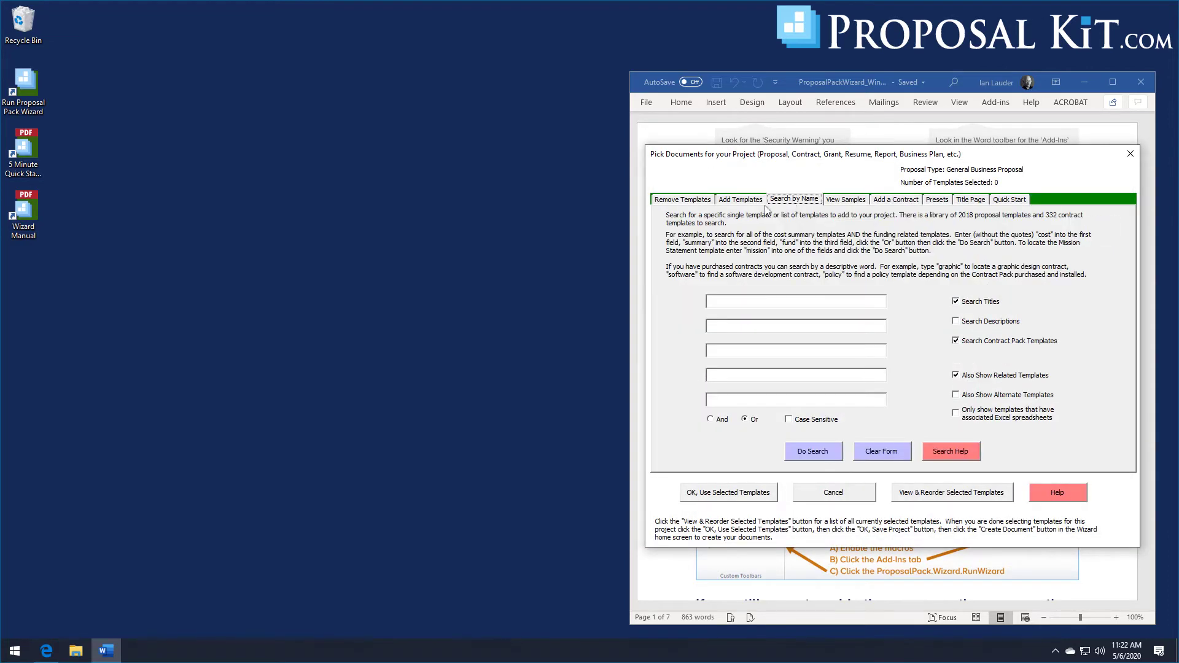
click(841, 202)
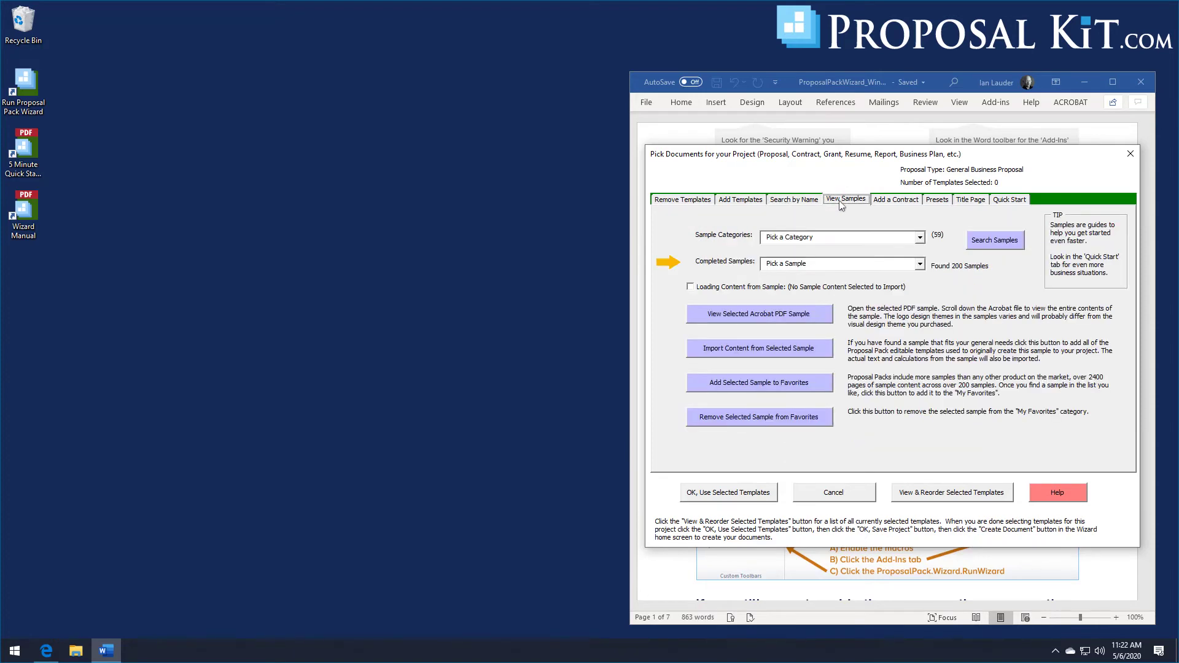
click(919, 264)
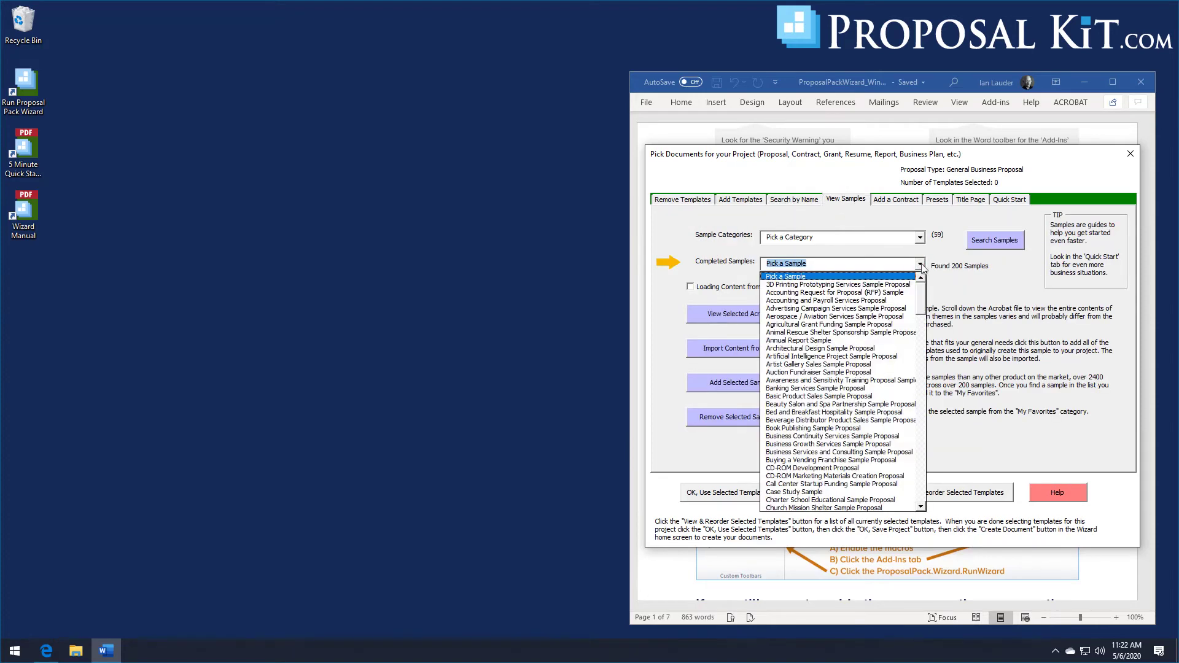
click(990, 241)
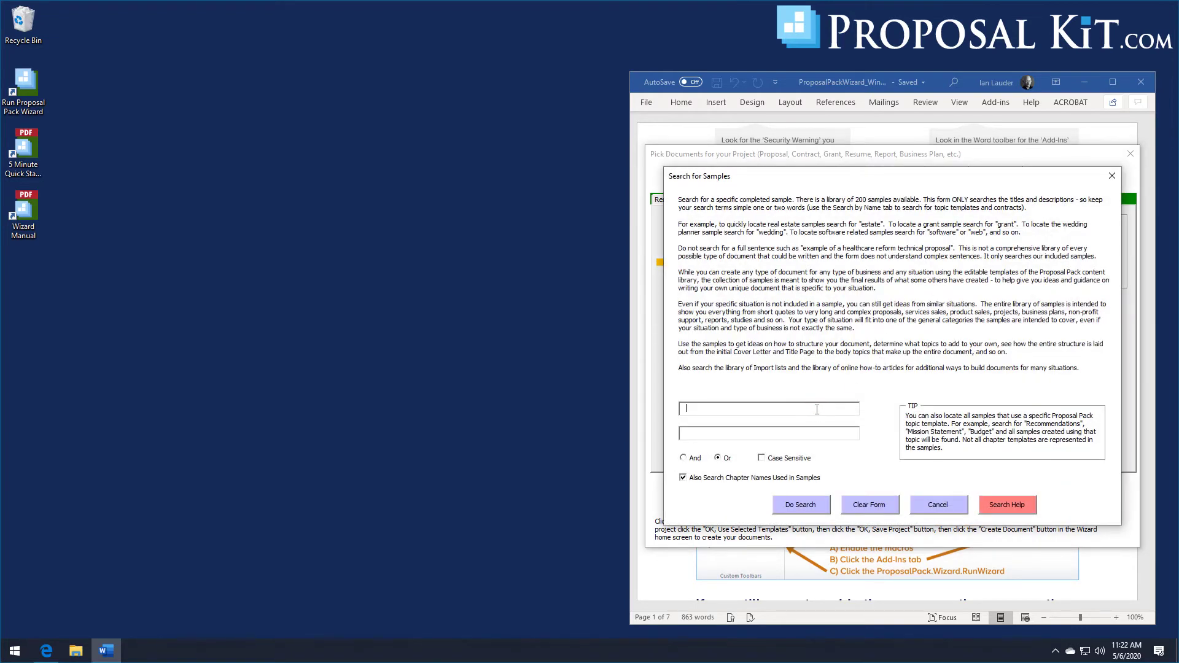
text(cleaning)
click(797, 500)
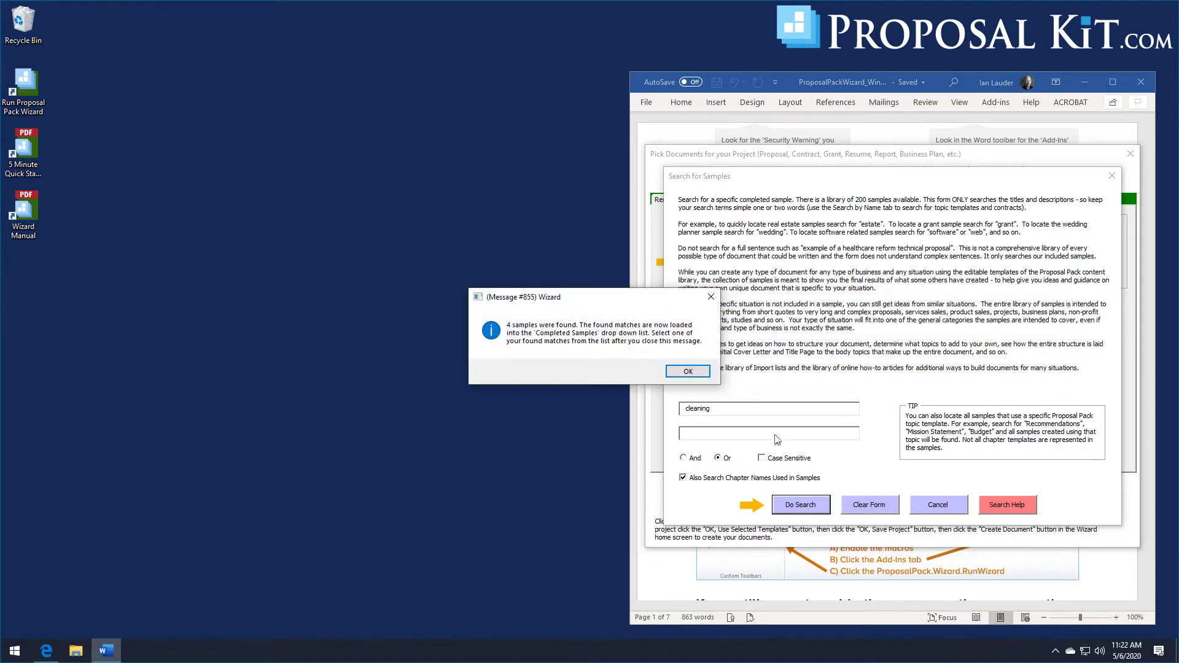
click(705, 370)
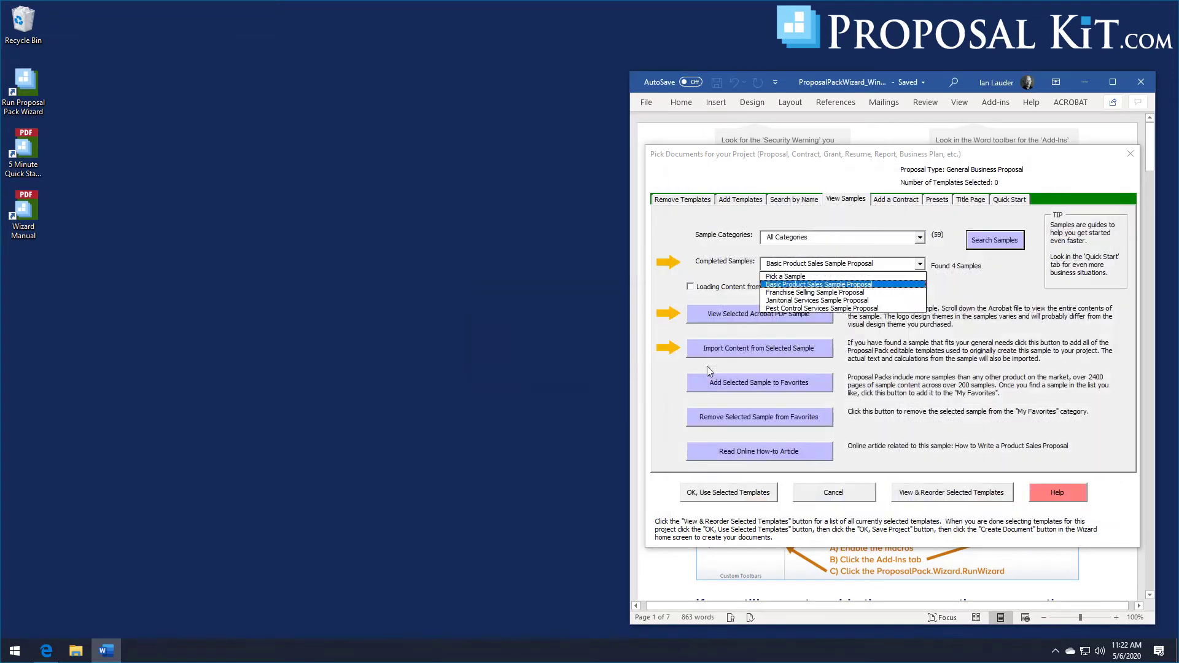
- Import the content of the Basic Product Sales Sample Proposal into the project and review the list of selected templates
click(803, 285)
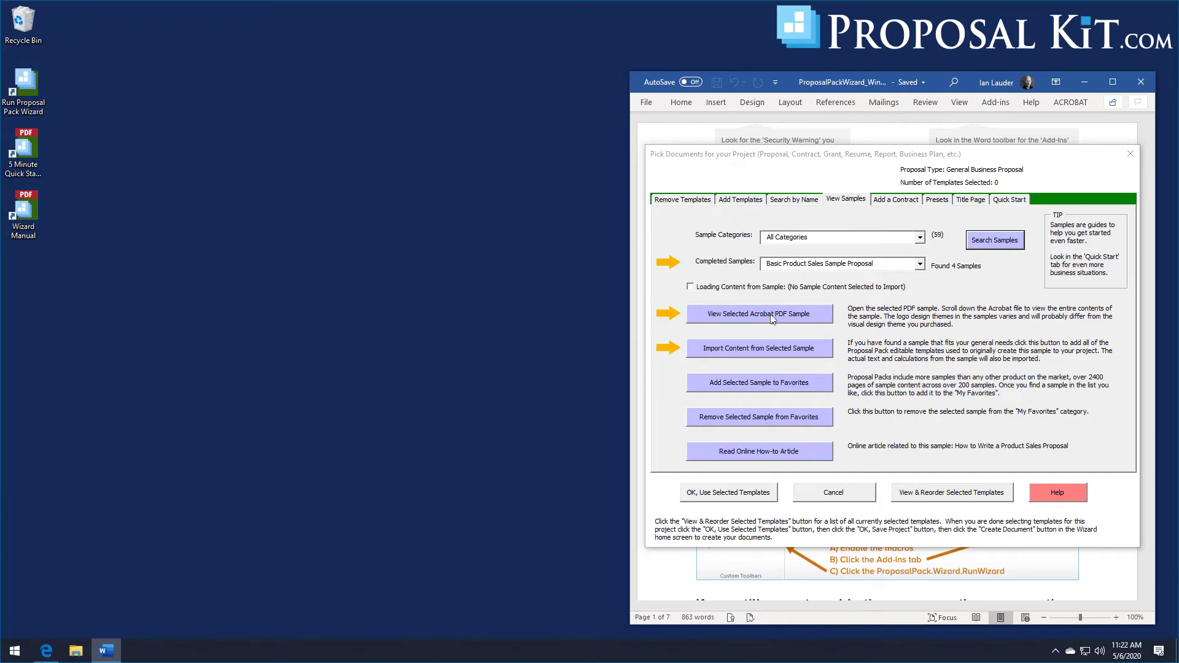
click(754, 348)
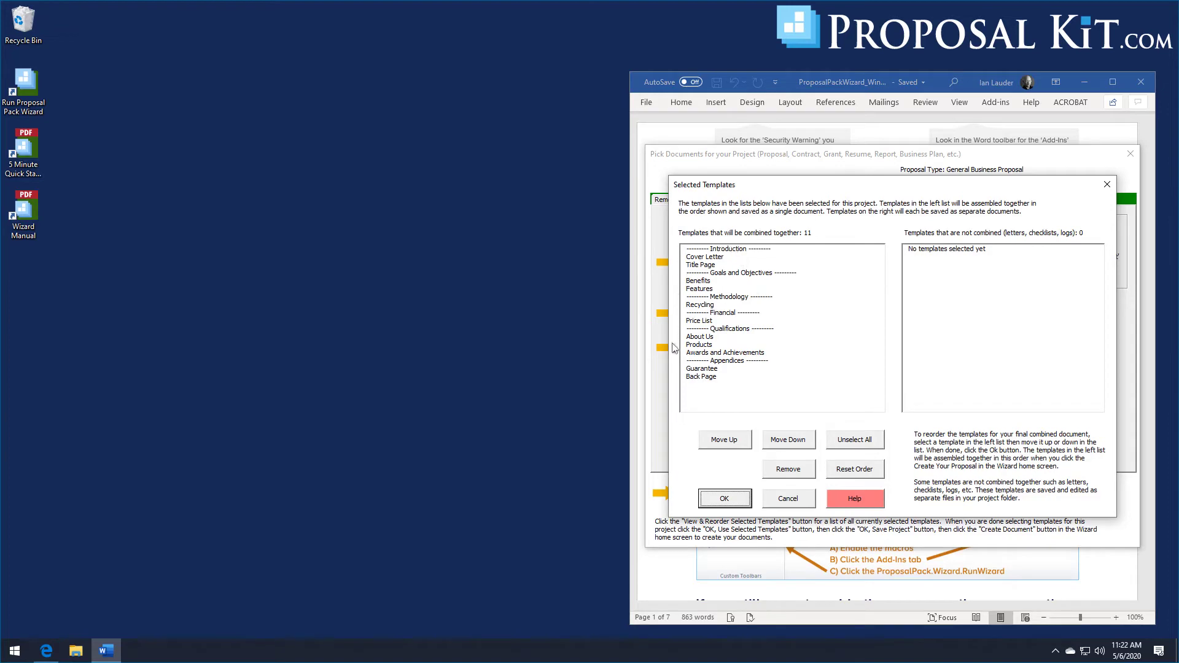
click(730, 501)
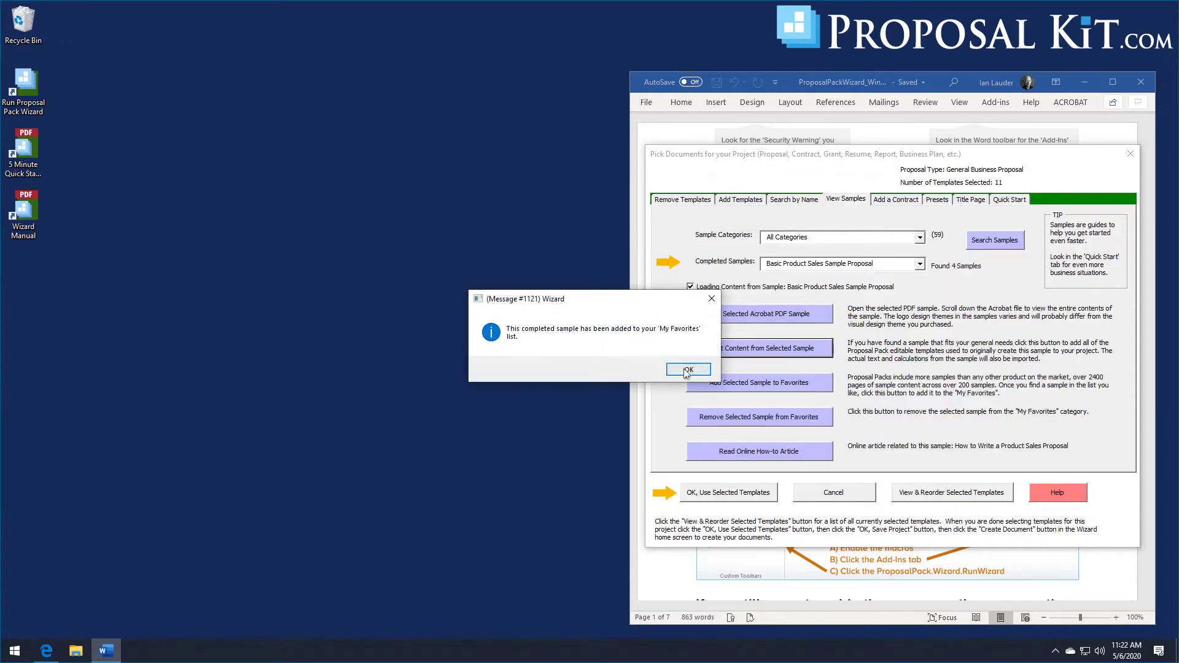
click(686, 370)
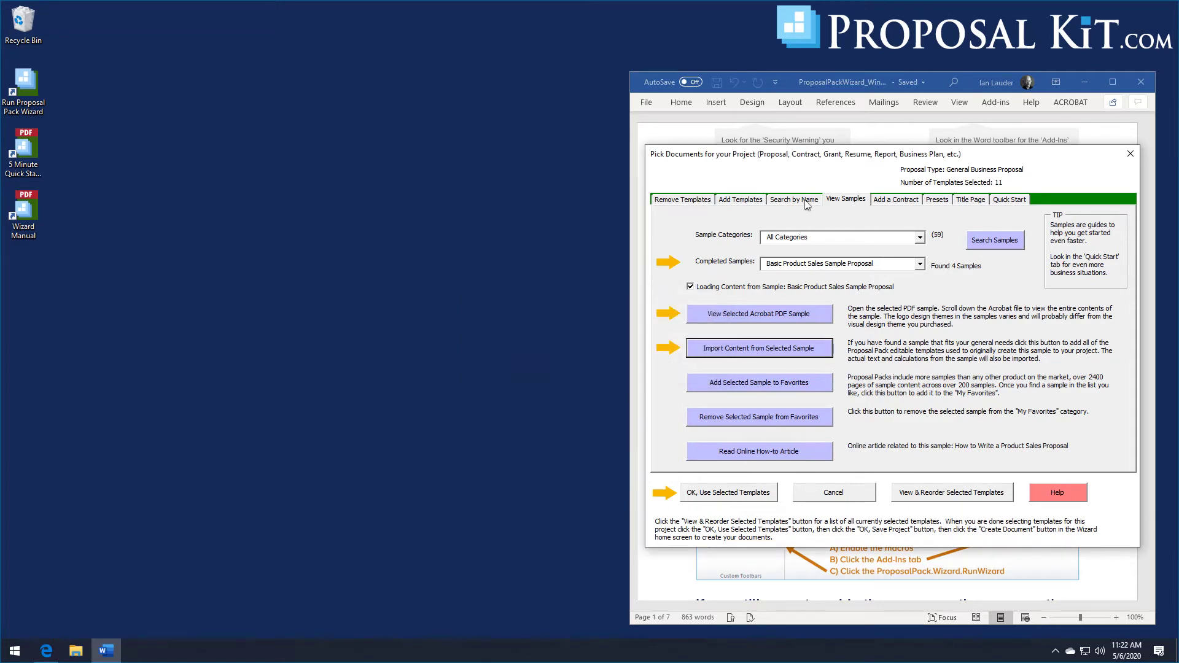
click(931, 493)
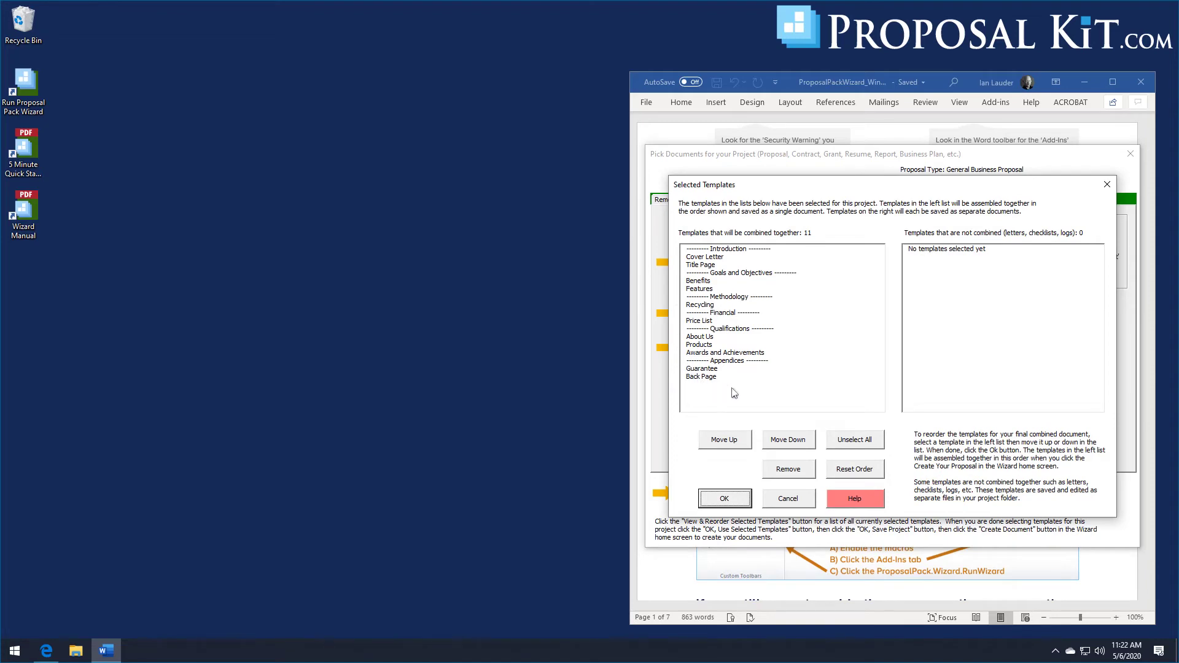
click(723, 500)
- Browse the template topics by category and examine those offered under Home Services
click(747, 206)
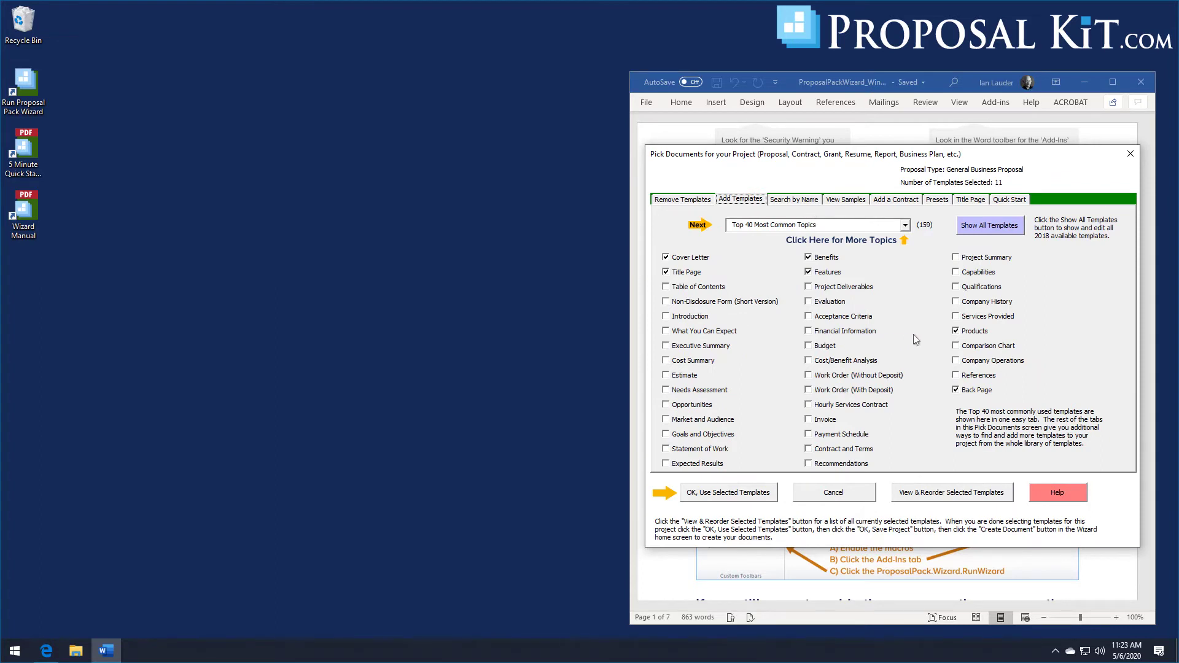
click(905, 226)
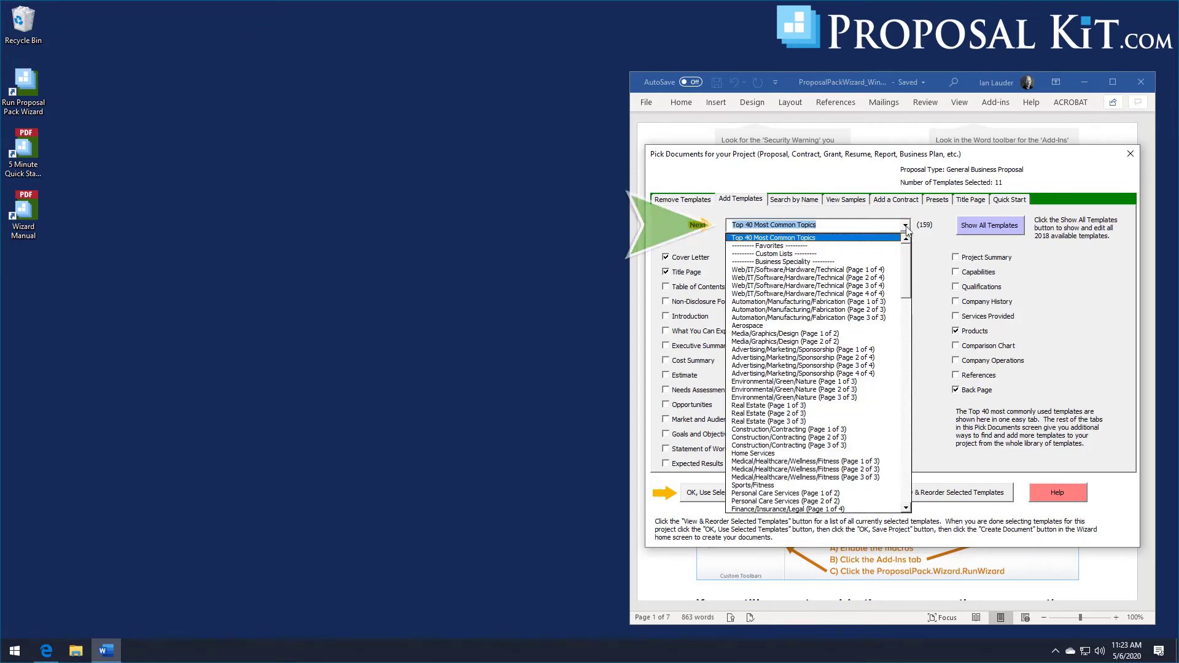
scroll(905, 264, down, 8)
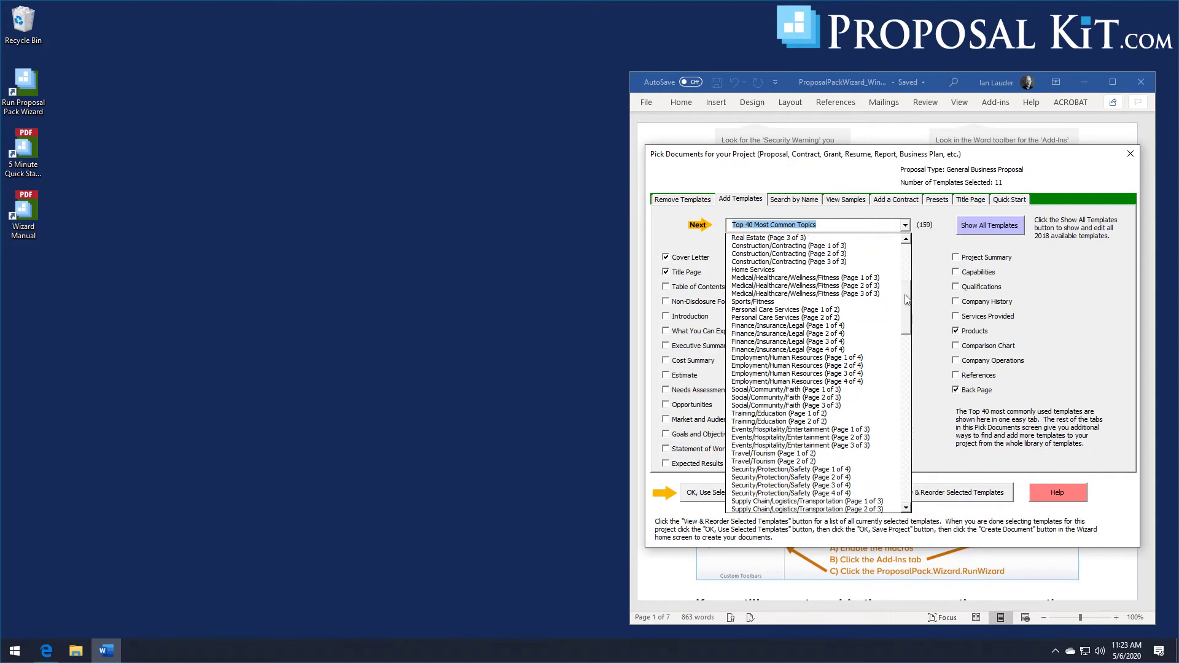
click(748, 270)
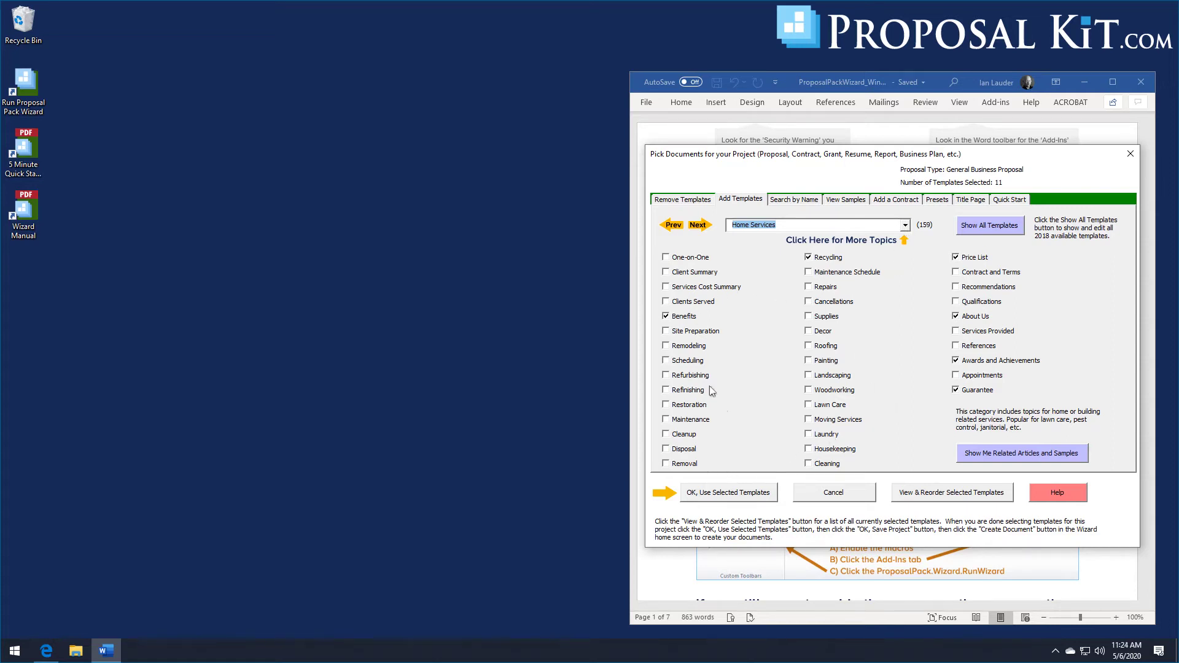
- Add the Return Policy template from the second page of the Product Sales topics
click(911, 229)
drag(909, 264, 907, 369)
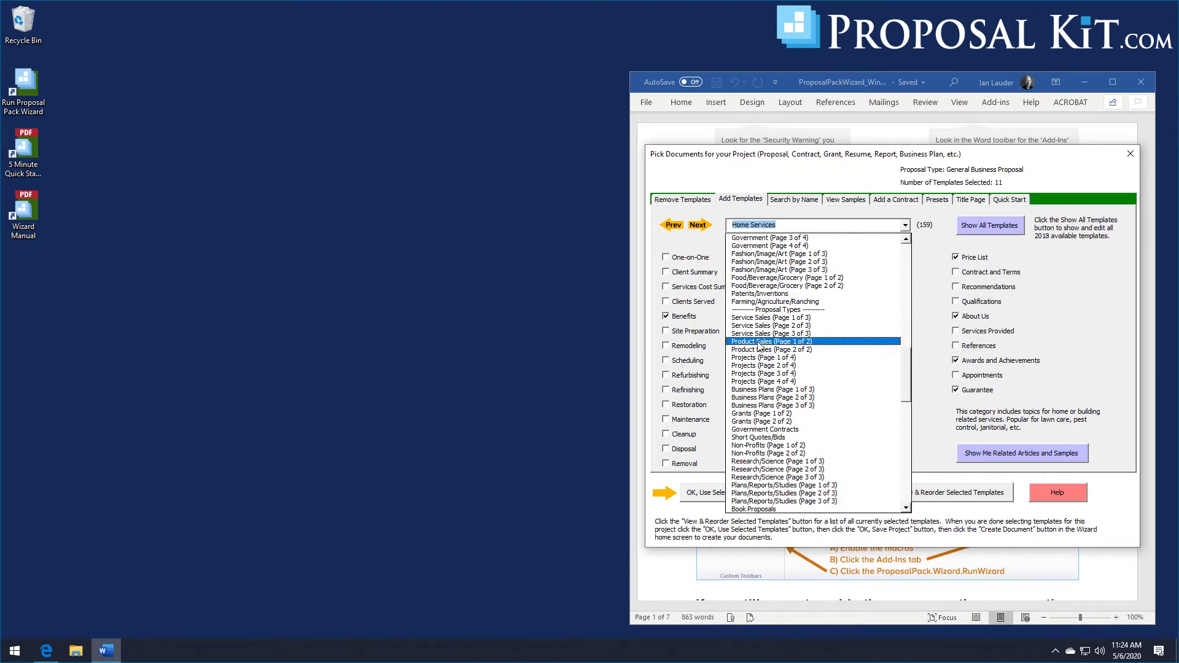
click(777, 342)
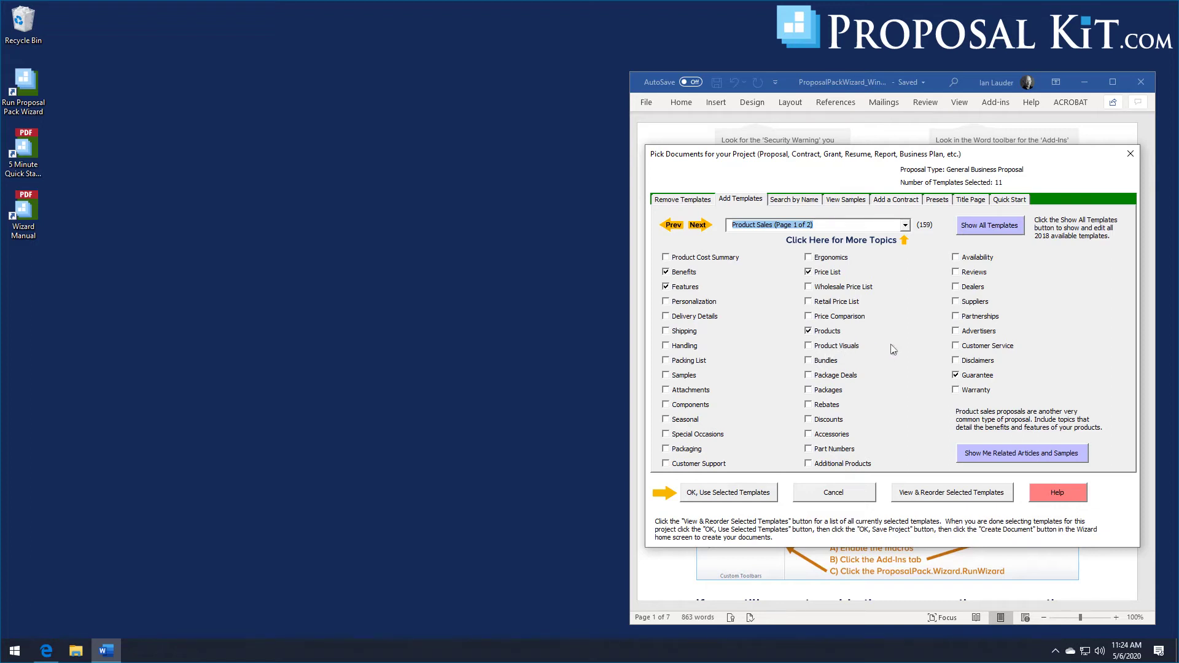
click(698, 224)
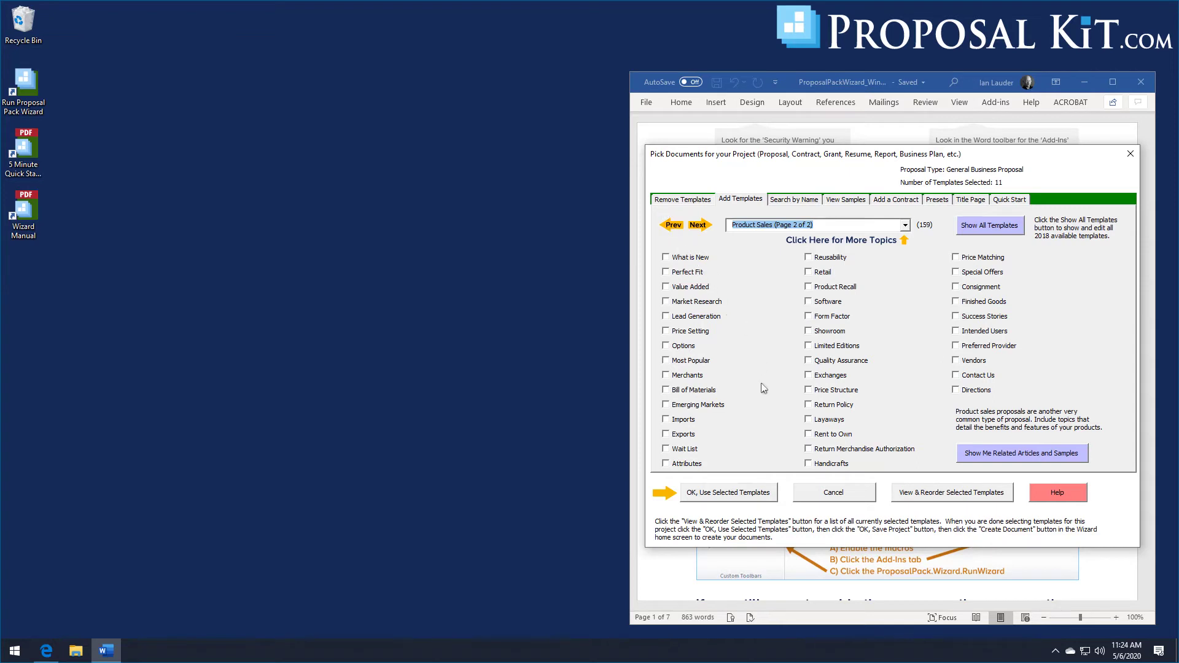
click(826, 408)
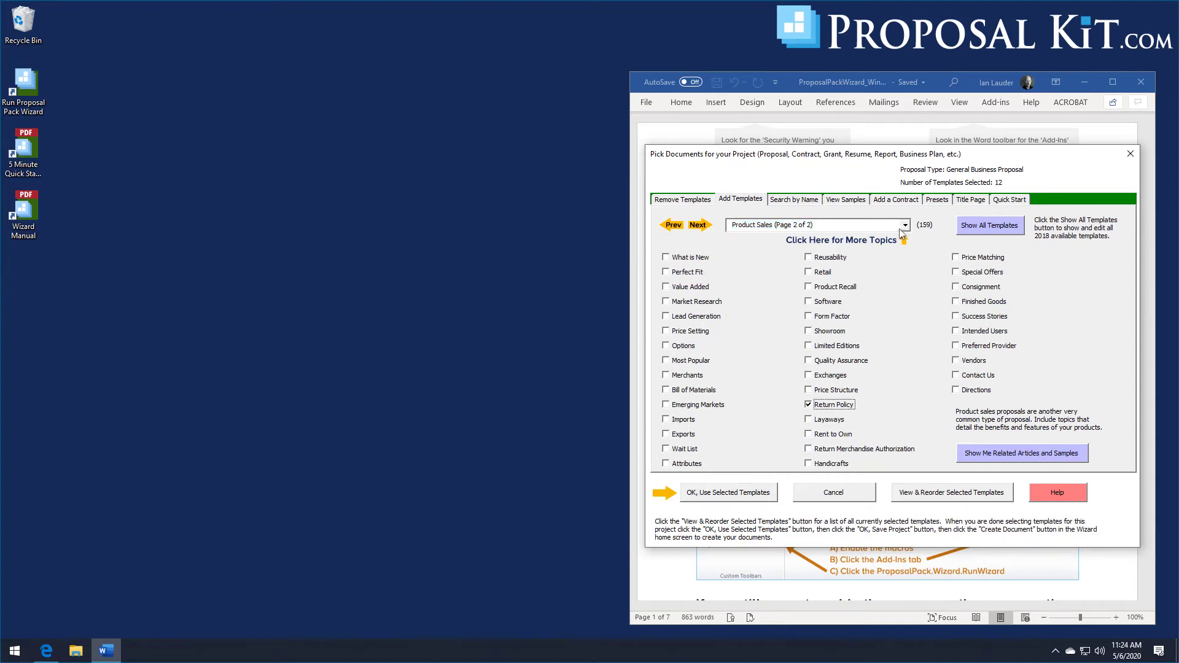
- Reorder the selected templates so Return Policy follows Guarantee in the Appendices section, and accept the template selection for the project
click(951, 498)
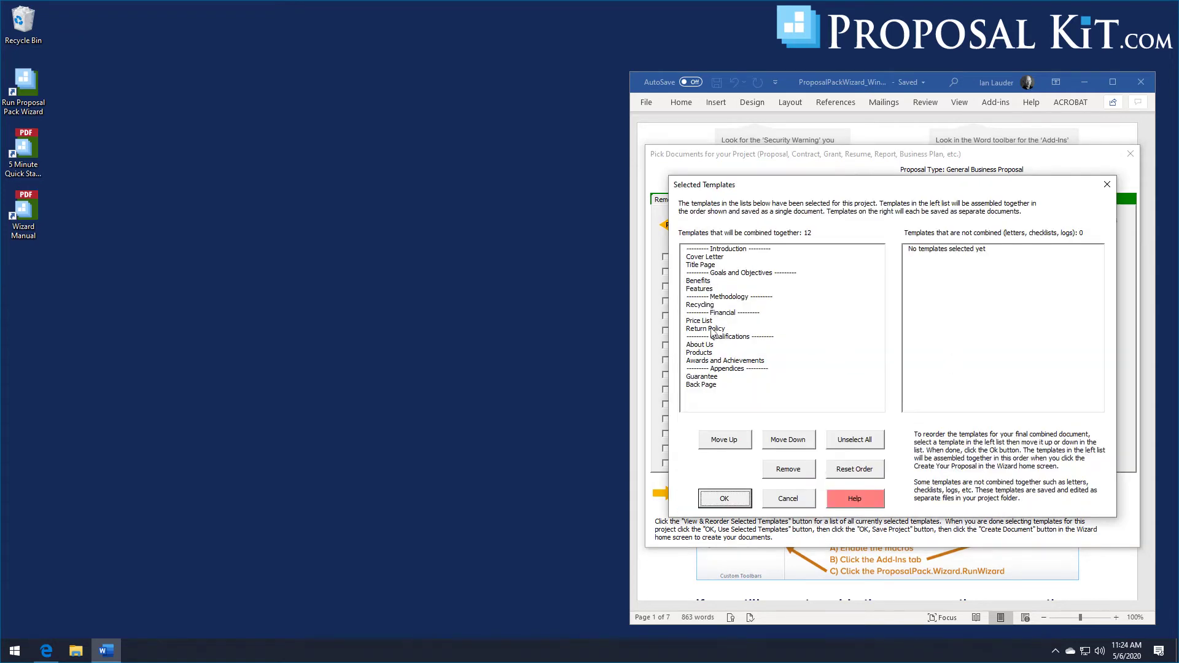
click(704, 331)
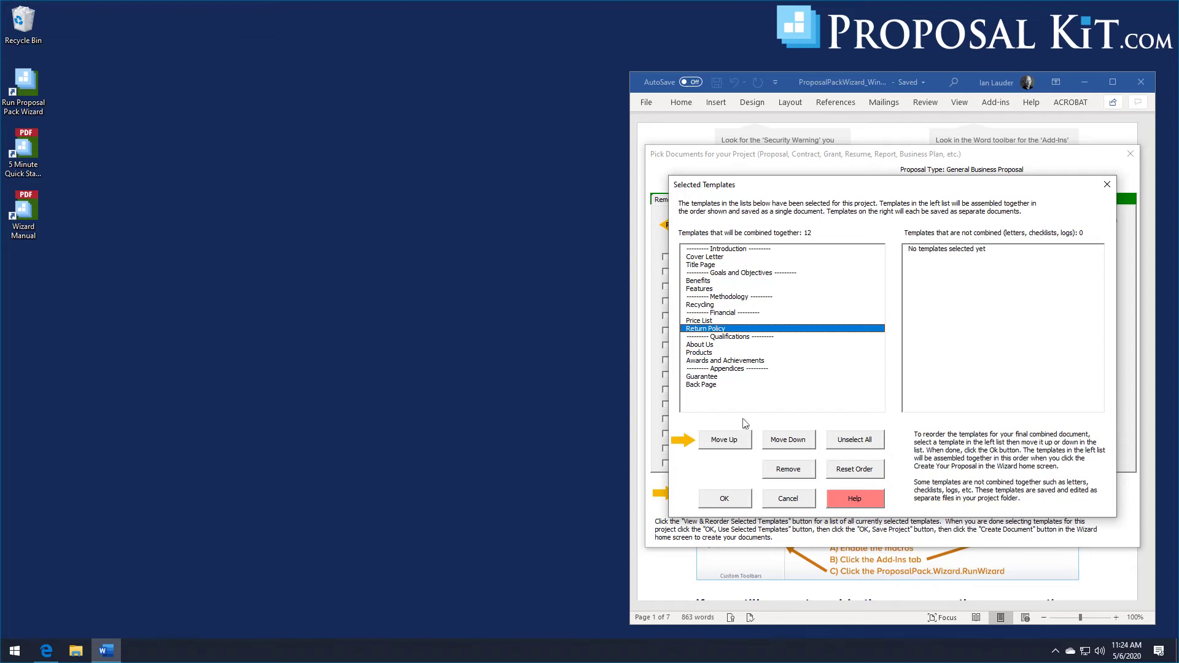
click(782, 444)
click(782, 443)
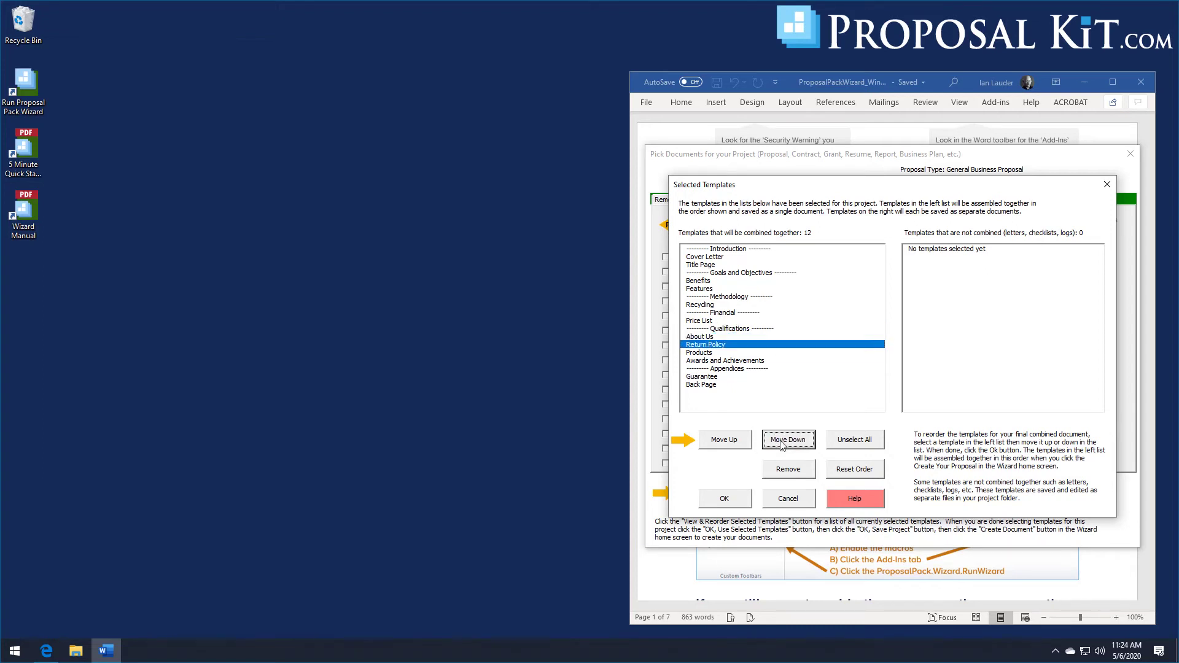
click(781, 443)
click(782, 443)
click(782, 443)
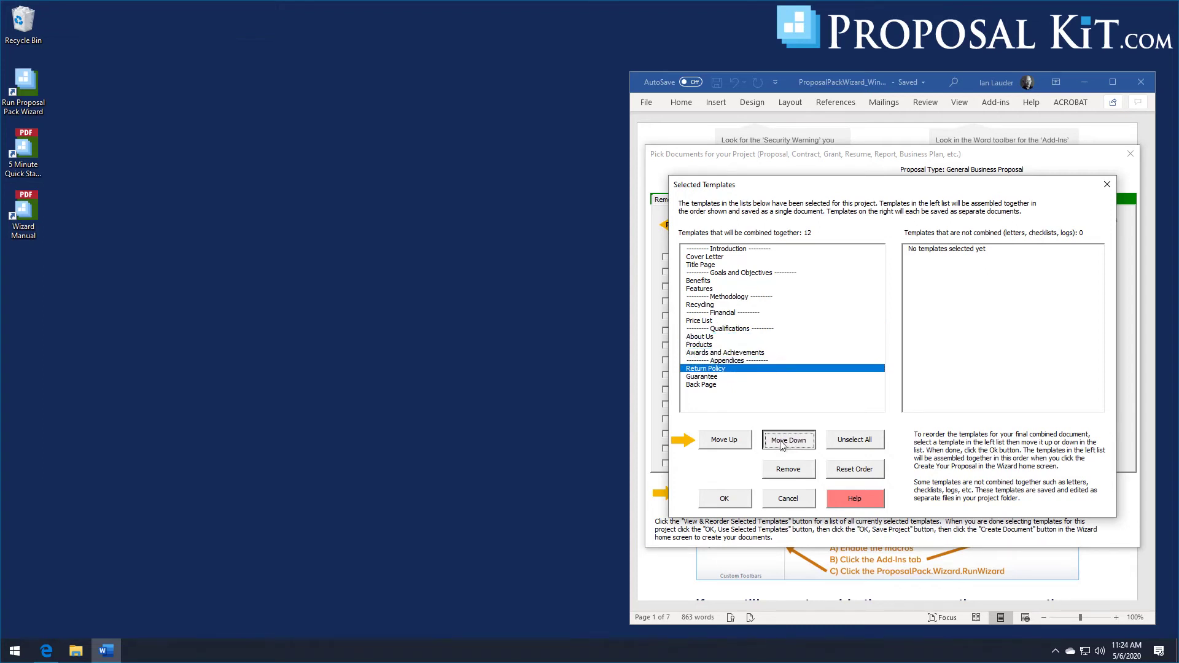
click(782, 443)
click(705, 380)
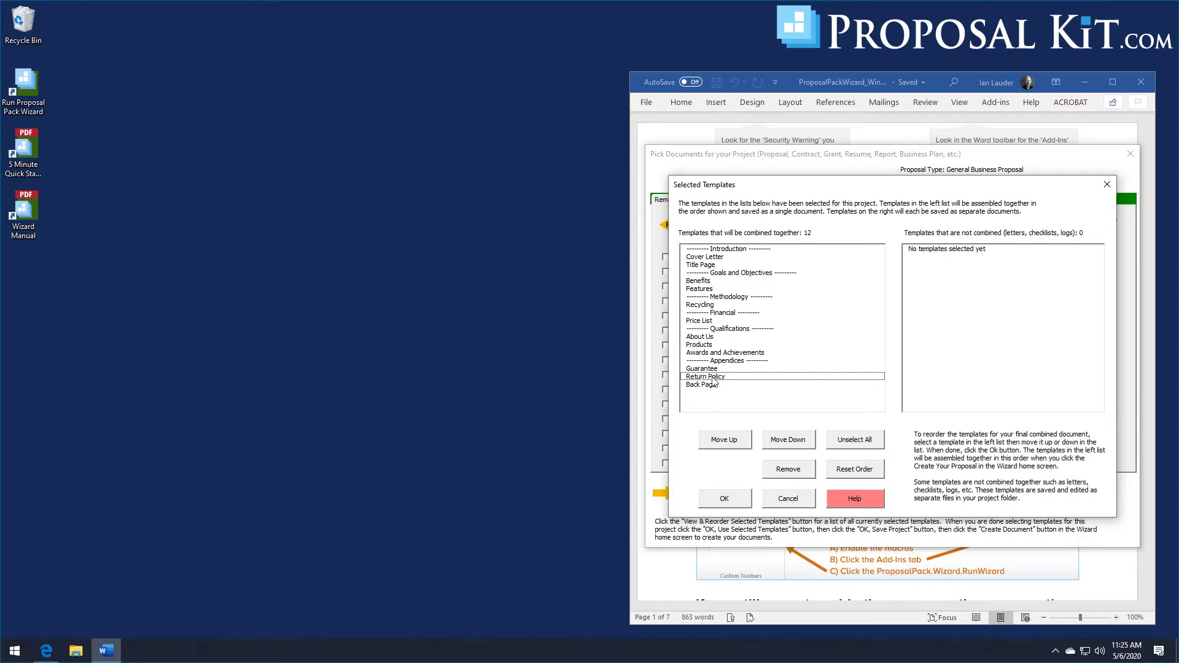
click(726, 497)
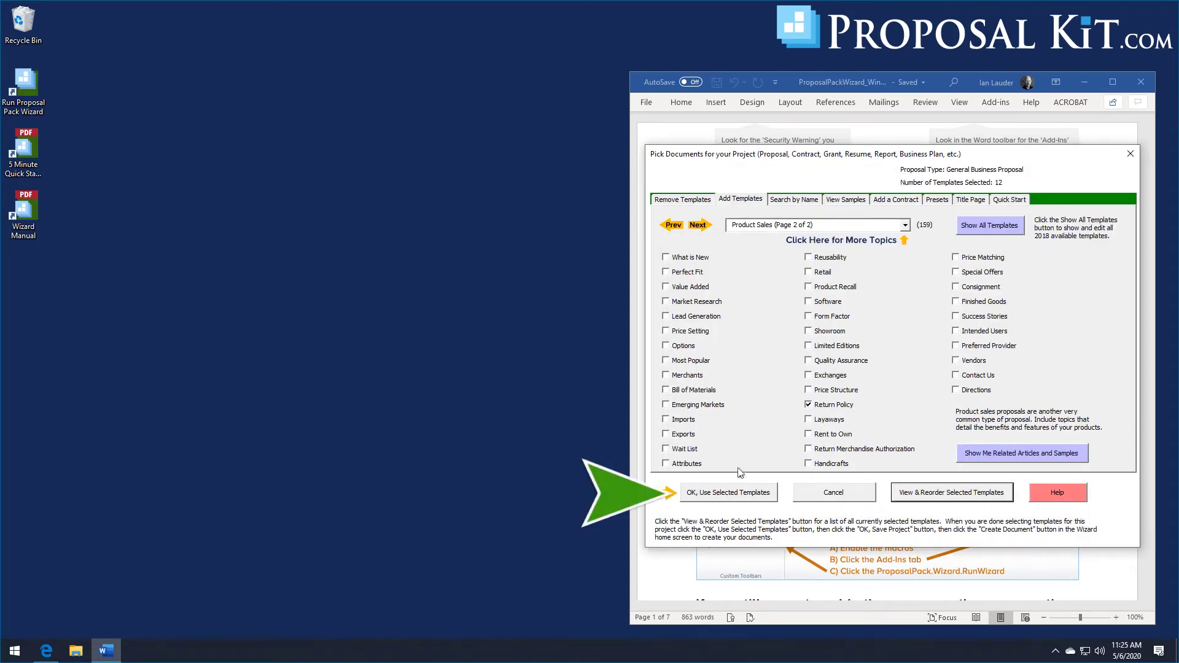
click(723, 498)
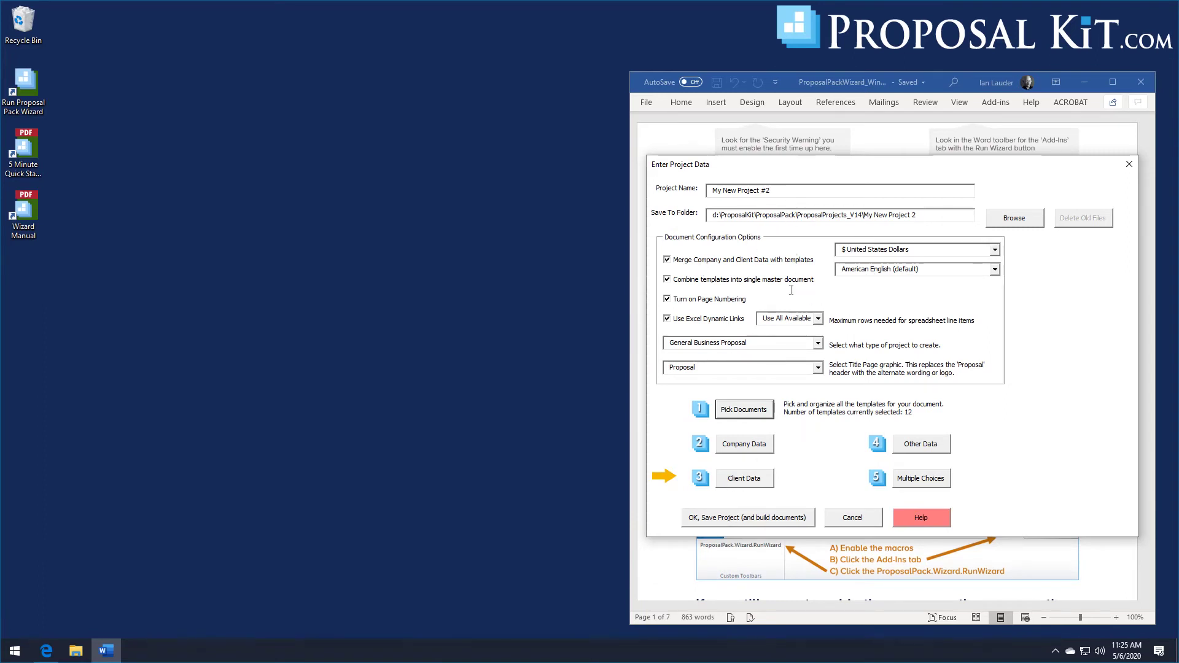
- Name the project "Cleaning Product Sales" and turn off Excel dynamic links
drag(776, 189, 714, 190)
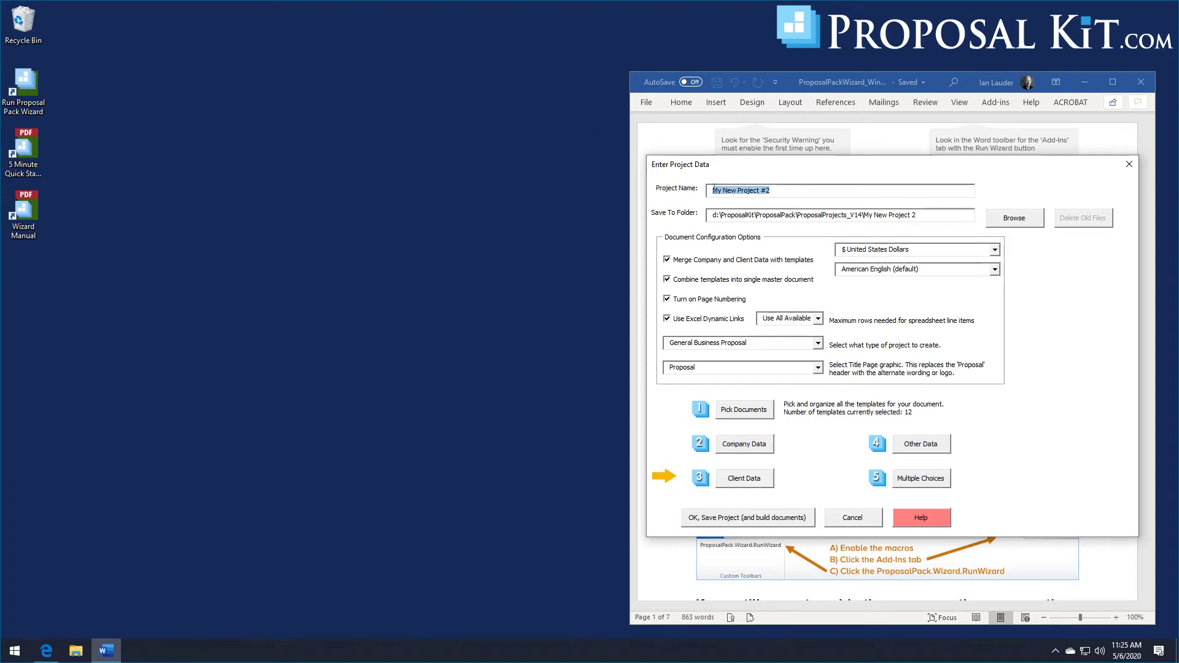
text(Cleaning Product sA)
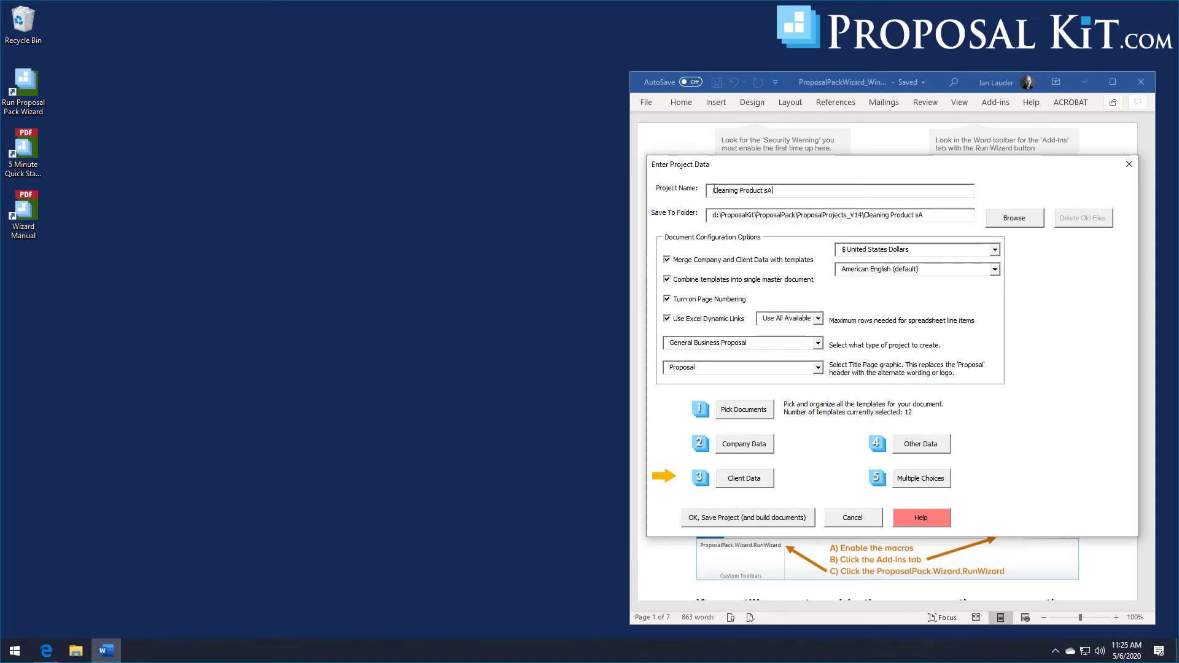
text(Lales)
click(708, 322)
- Populate the client data from the saved Widgets R Us, Inc. contact and set the proposal title to "Cleaning Product Sales Proposal"
click(735, 480)
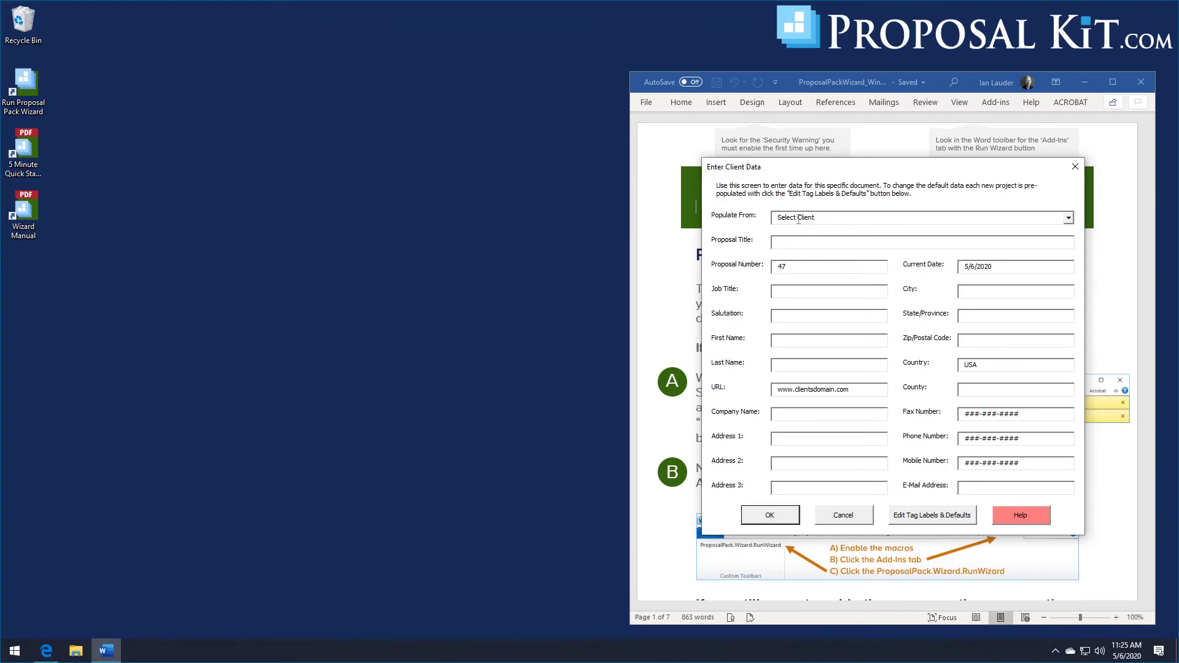
click(798, 220)
click(1068, 218)
click(870, 238)
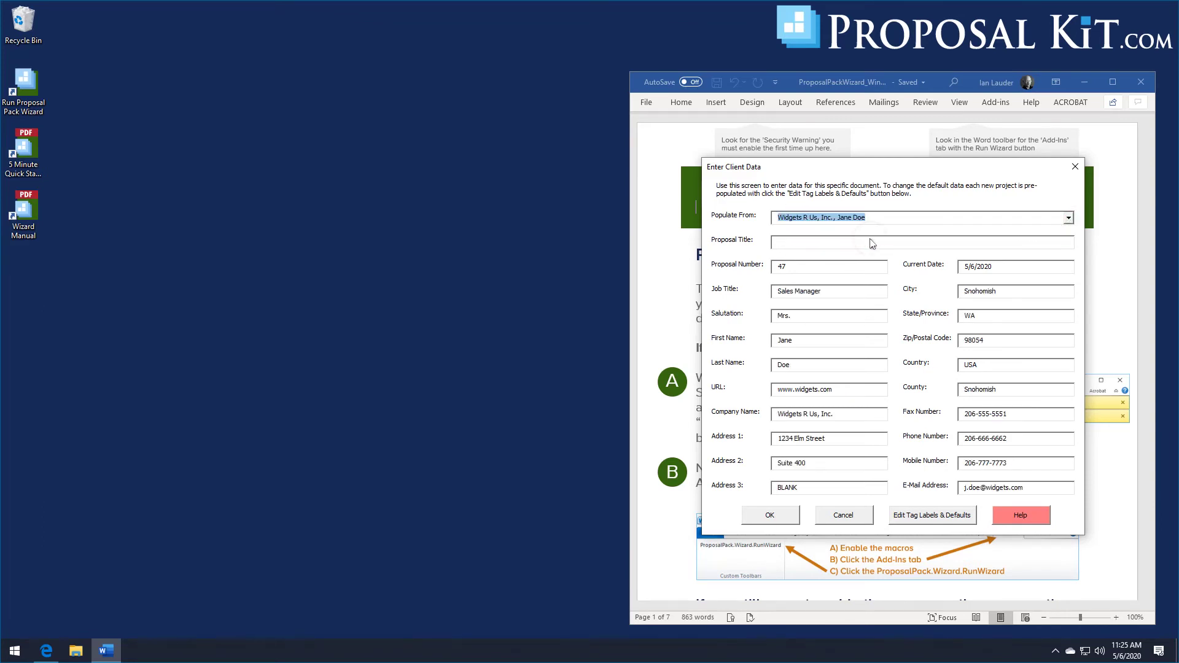
click(780, 241)
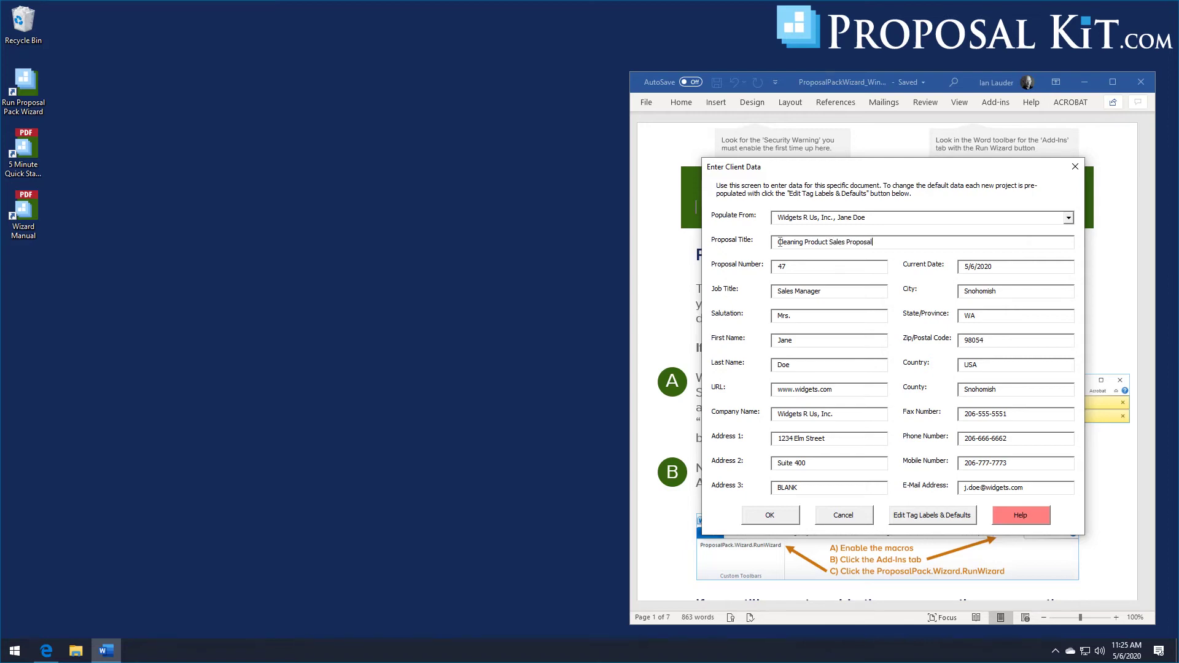
click(774, 514)
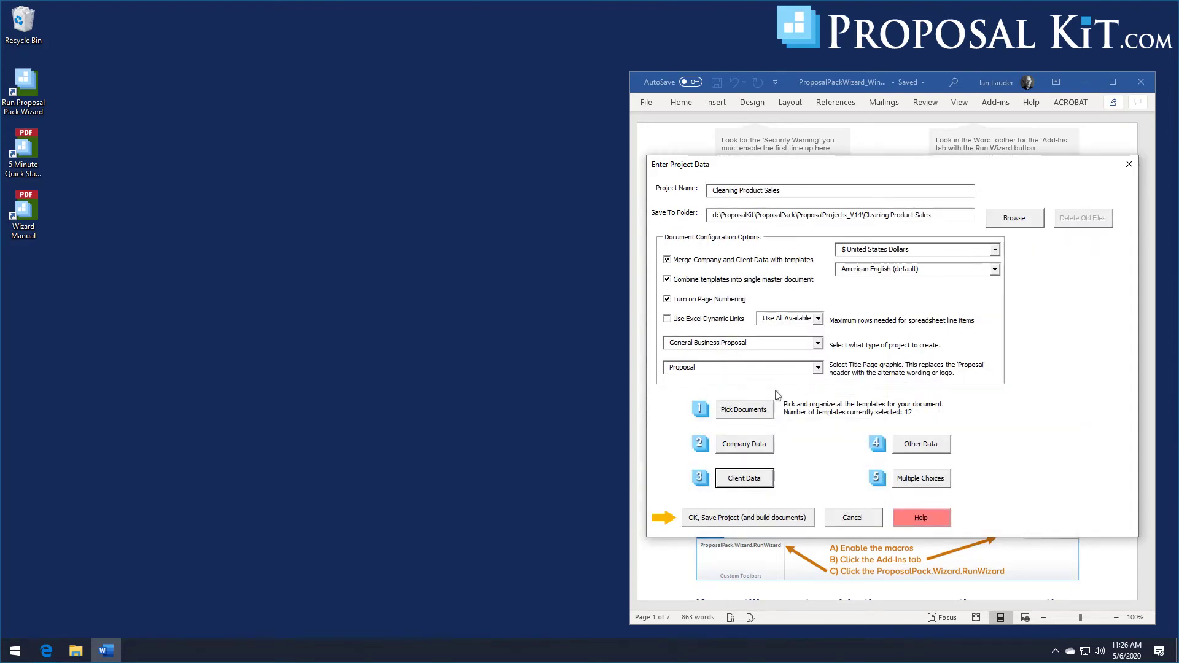
- Accept the prefilled company information, and save the project and build its documents
click(742, 446)
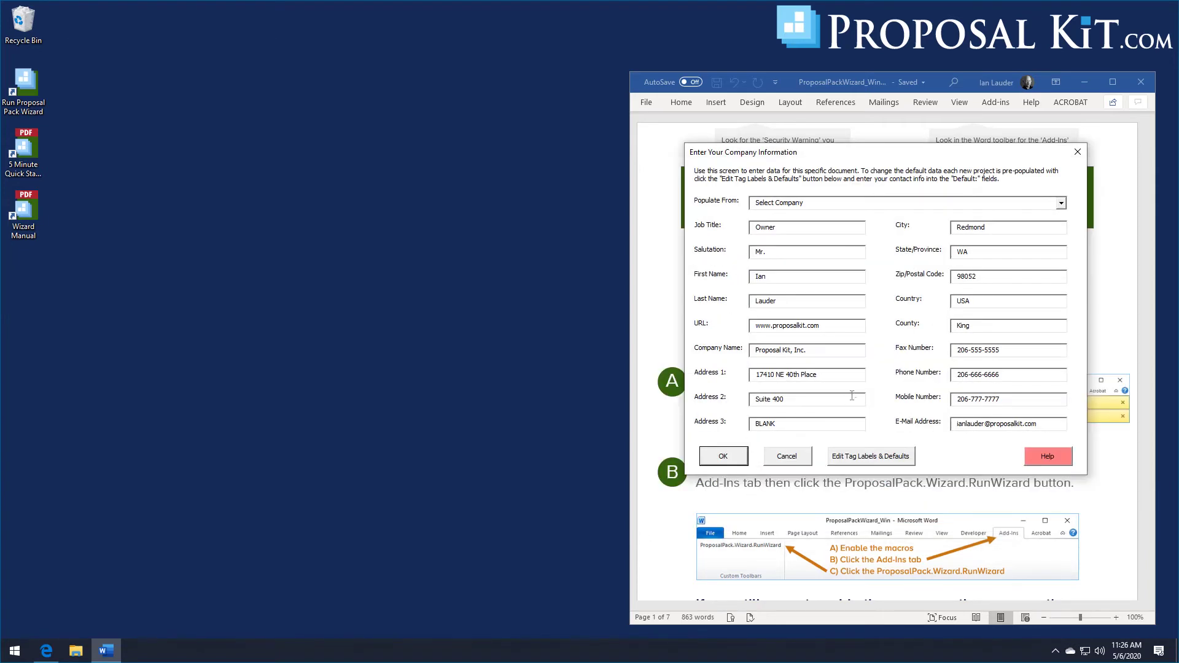
click(739, 457)
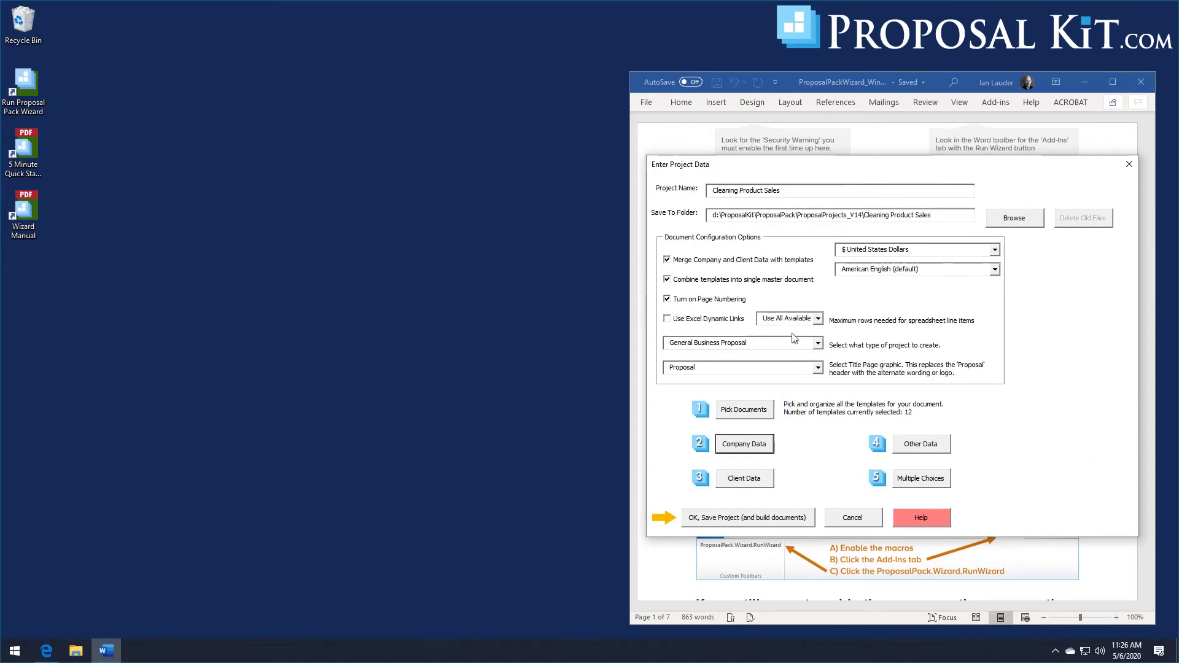
click(719, 519)
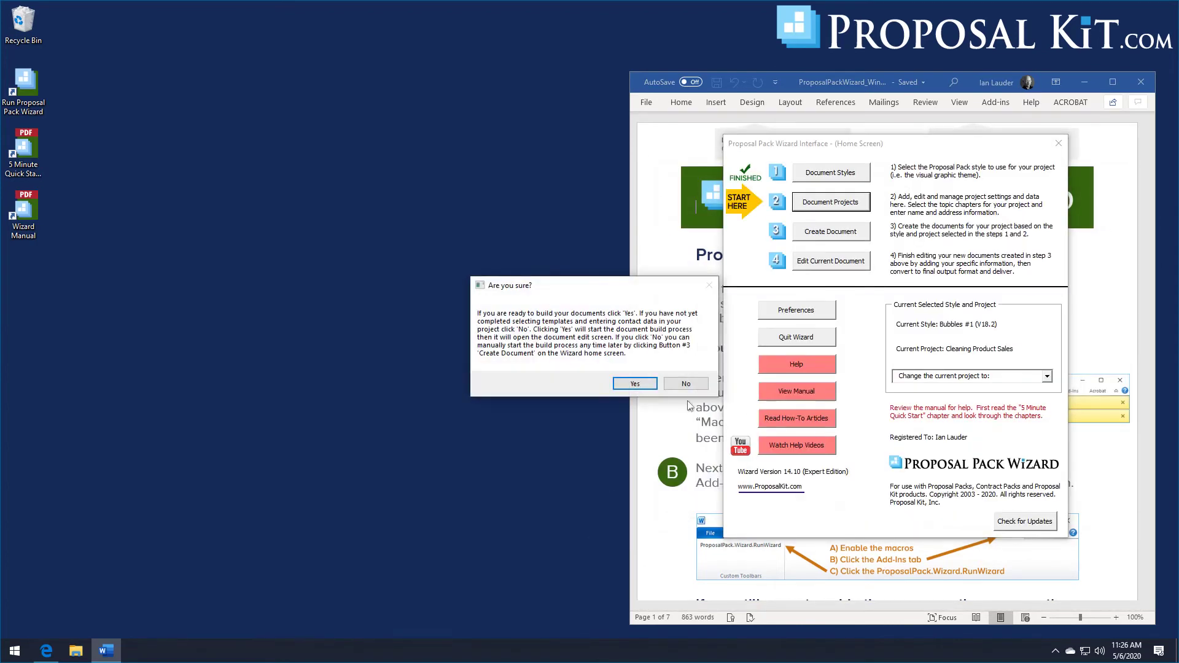
click(624, 382)
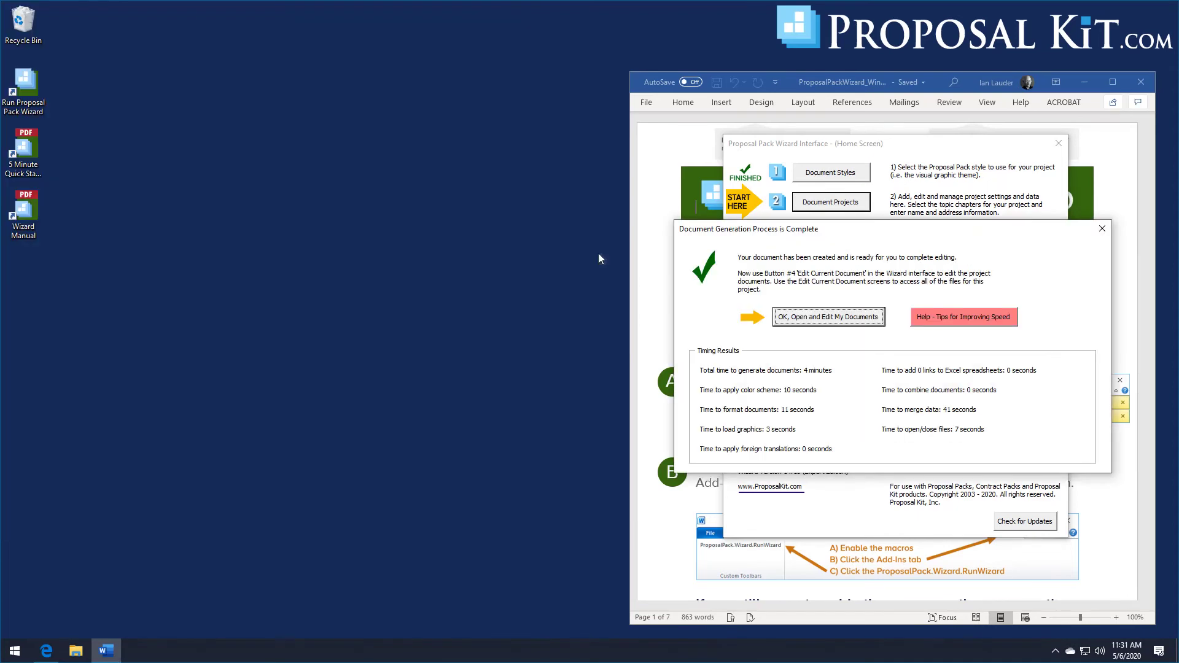
- Open the Combined Project Document for editing, and reposition and enlarge its window to read the cover letter
click(806, 317)
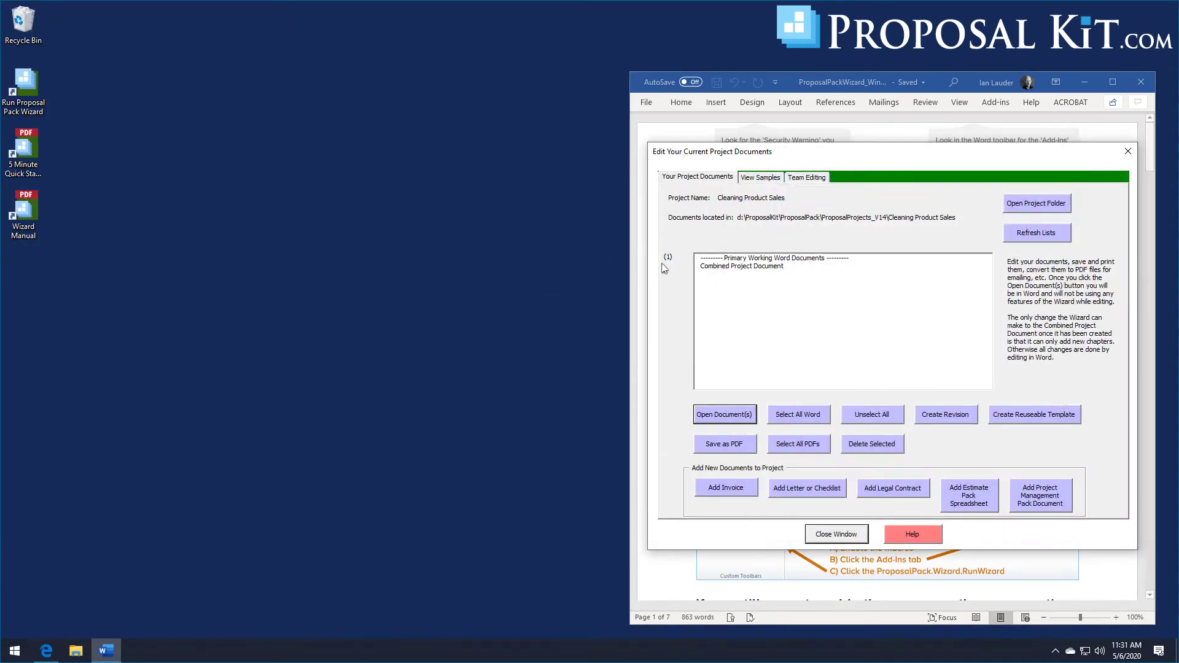
click(716, 265)
click(722, 410)
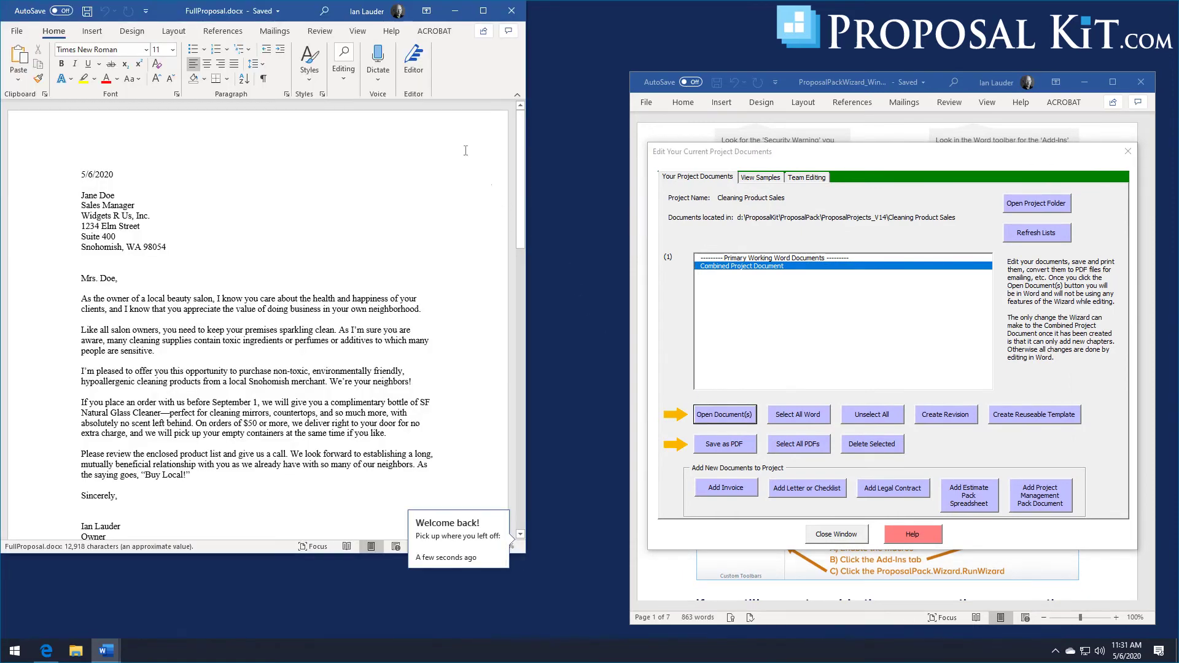
drag(309, 23, 388, 38)
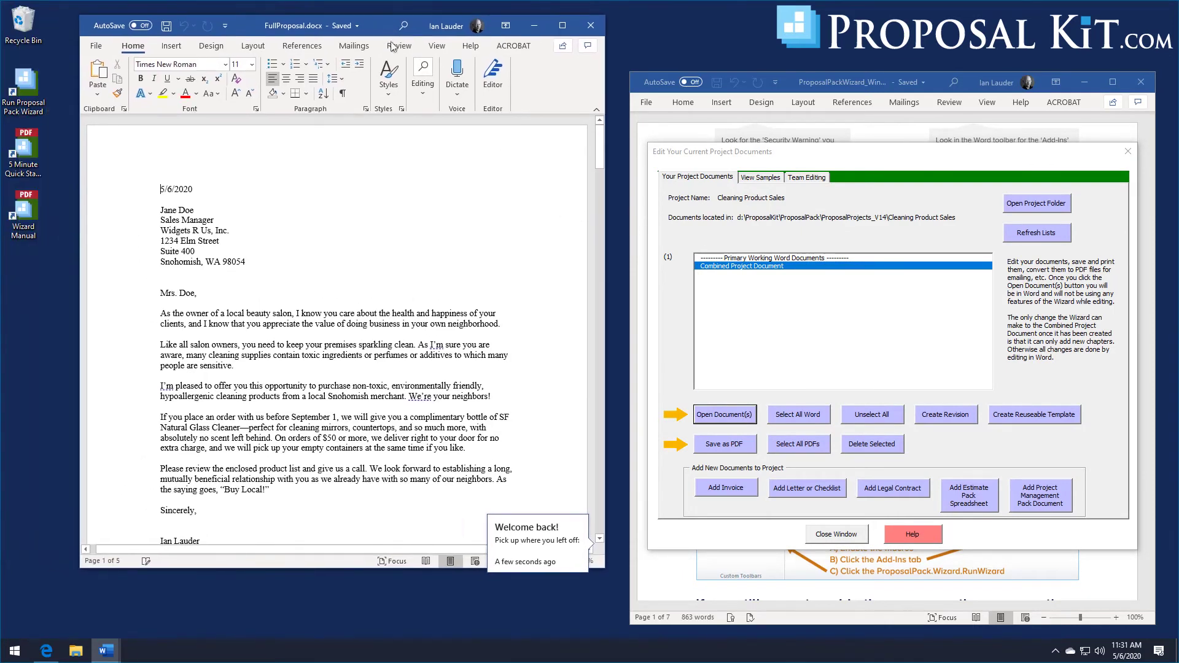
drag(611, 566, 619, 614)
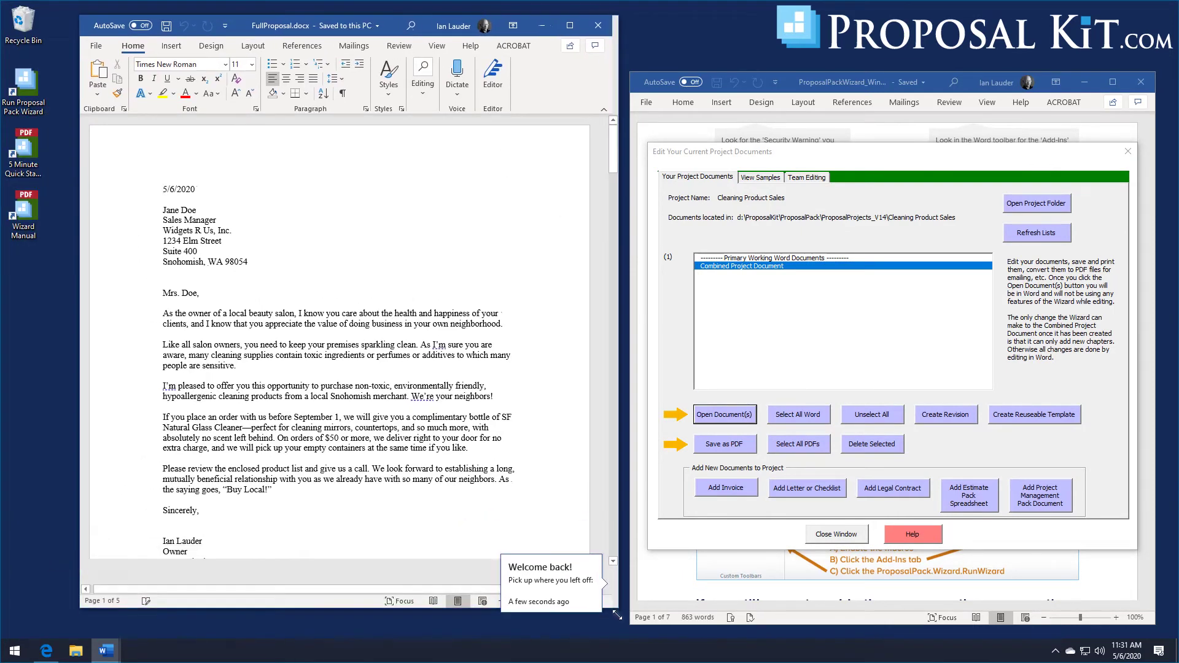
scroll(609, 156, down, 2)
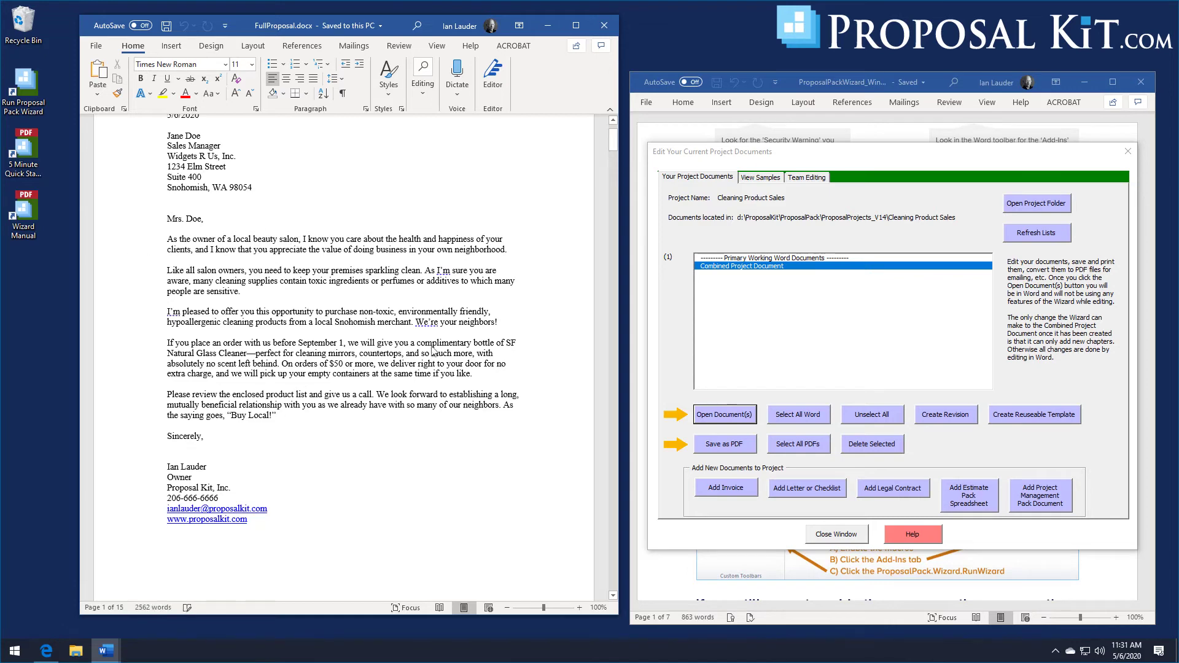
- Review the cleaning product proposal from its cover letter through the Return Policy chapter, and close the document and its project editing window
drag(613, 140, 612, 176)
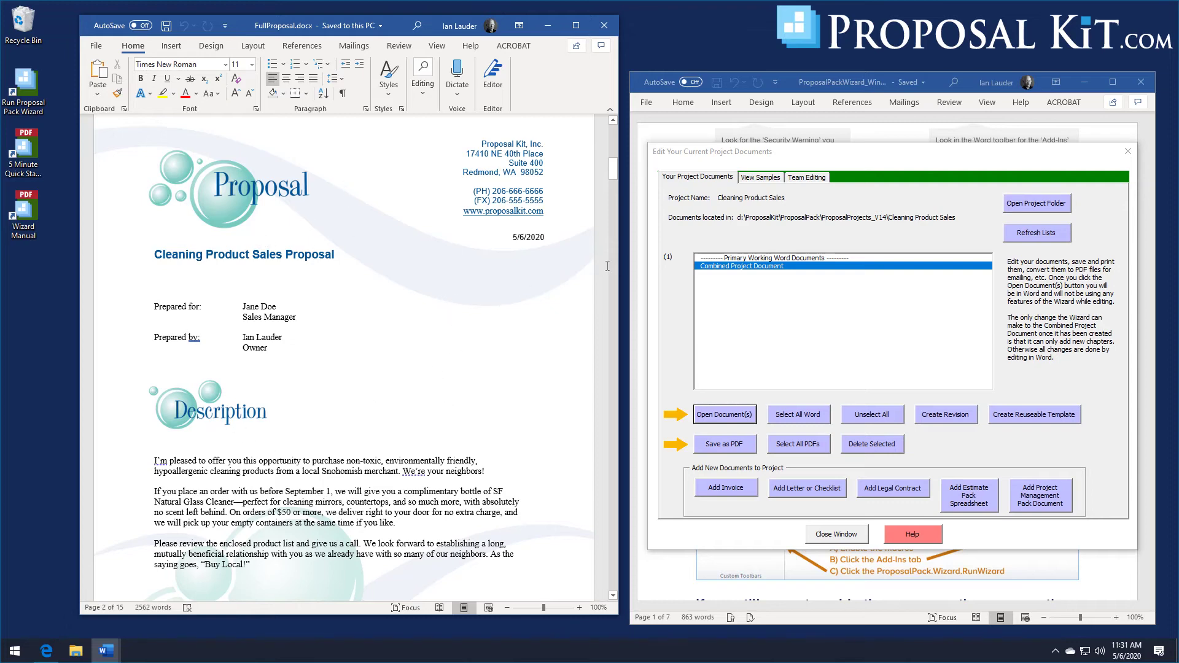
drag(614, 165, 612, 200)
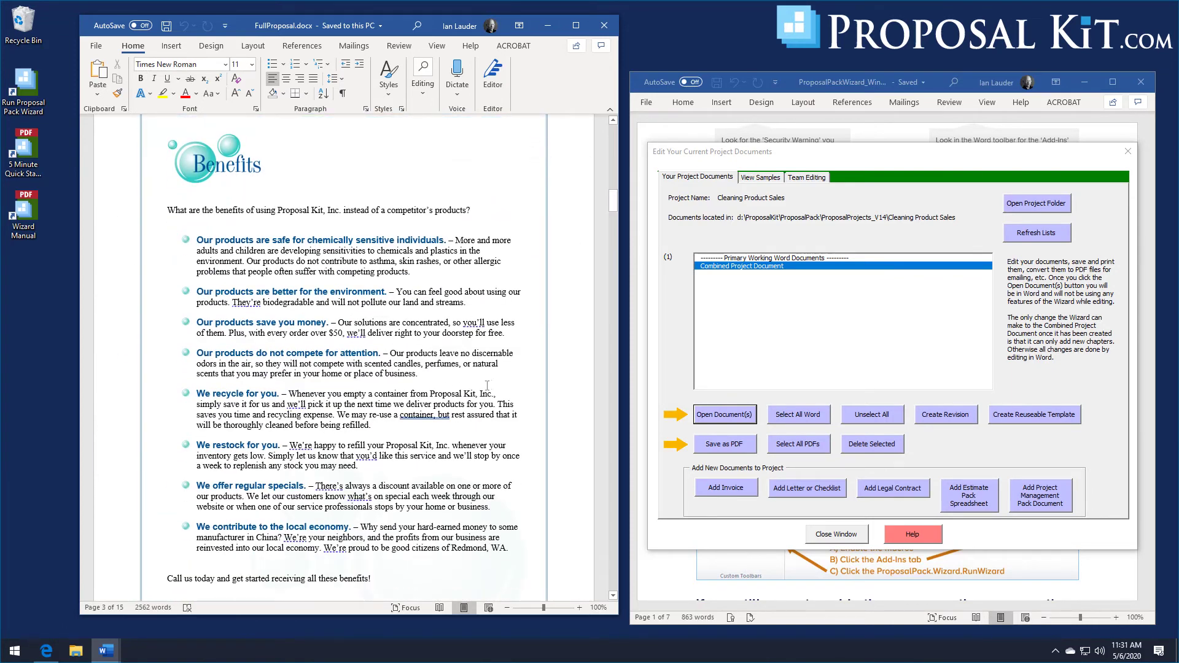
drag(609, 202, 593, 543)
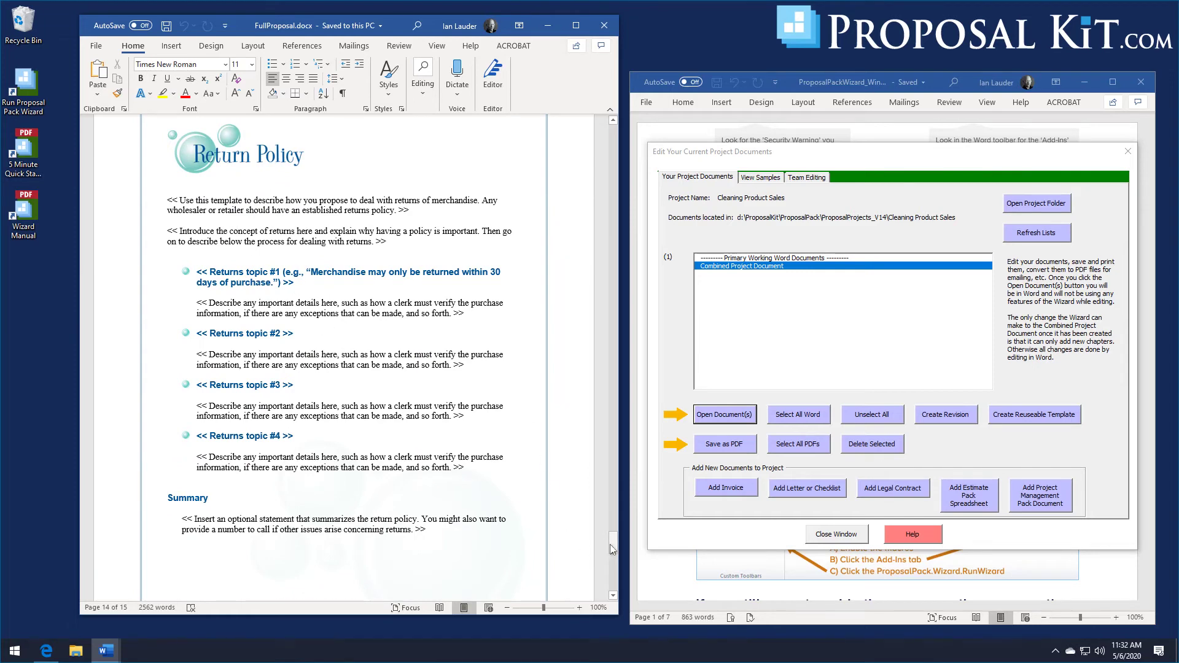
drag(610, 544, 632, 167)
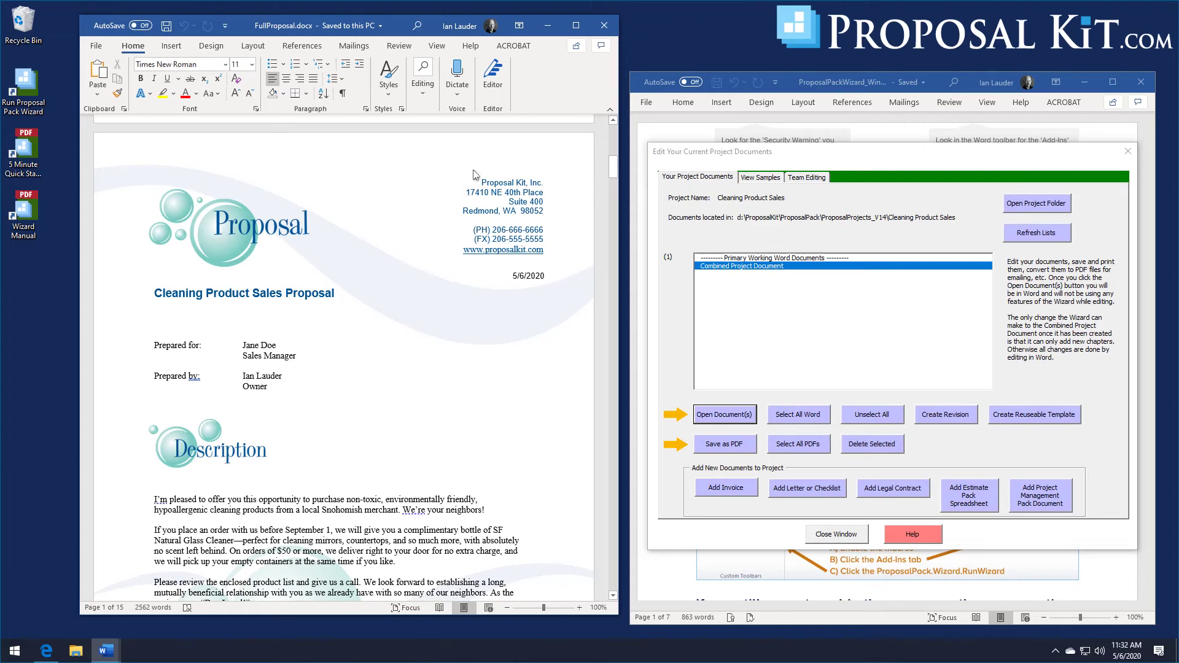
click(604, 30)
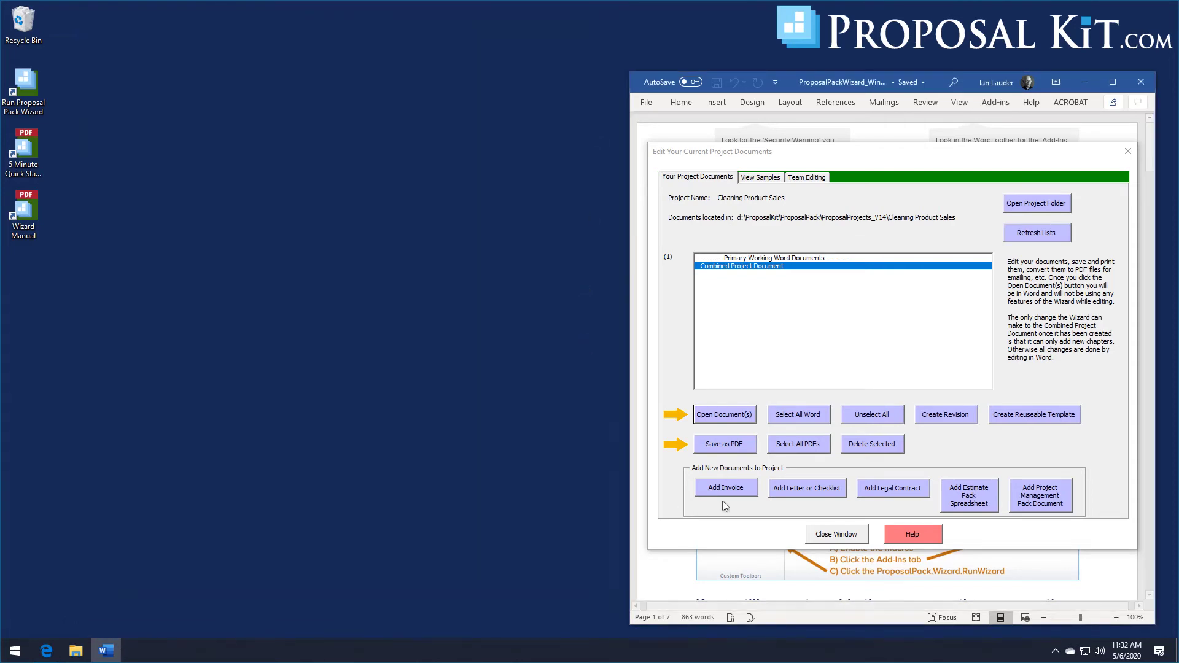
click(837, 535)
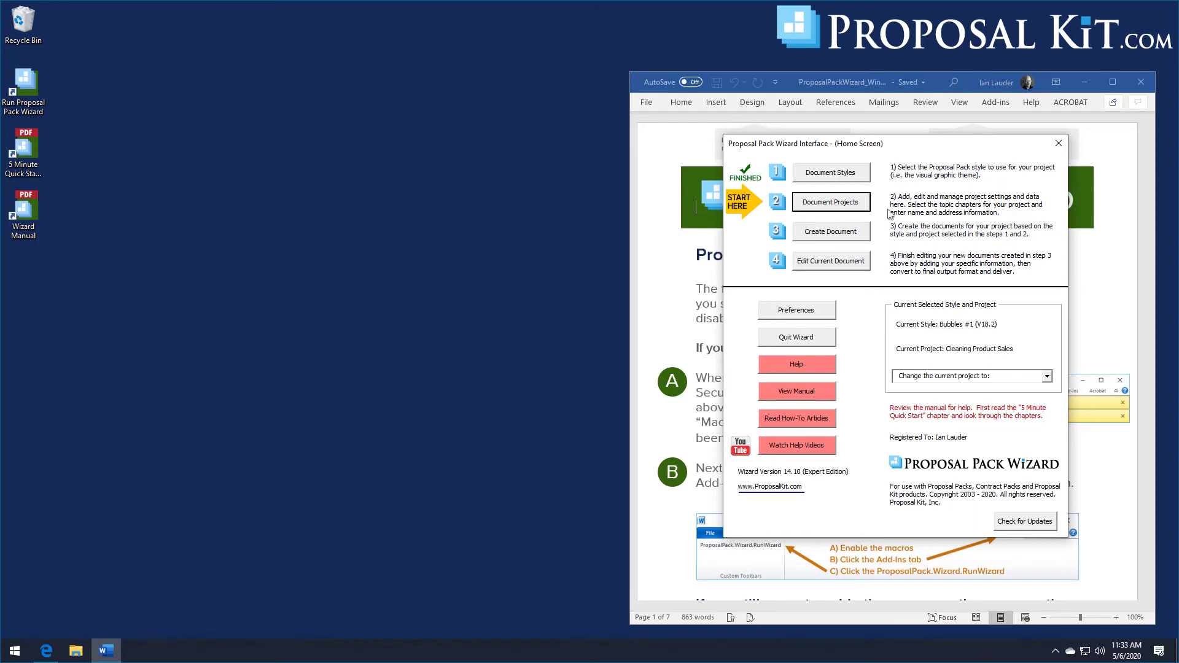
- Switch the document style to Janitorial #2 and add a new project
click(847, 175)
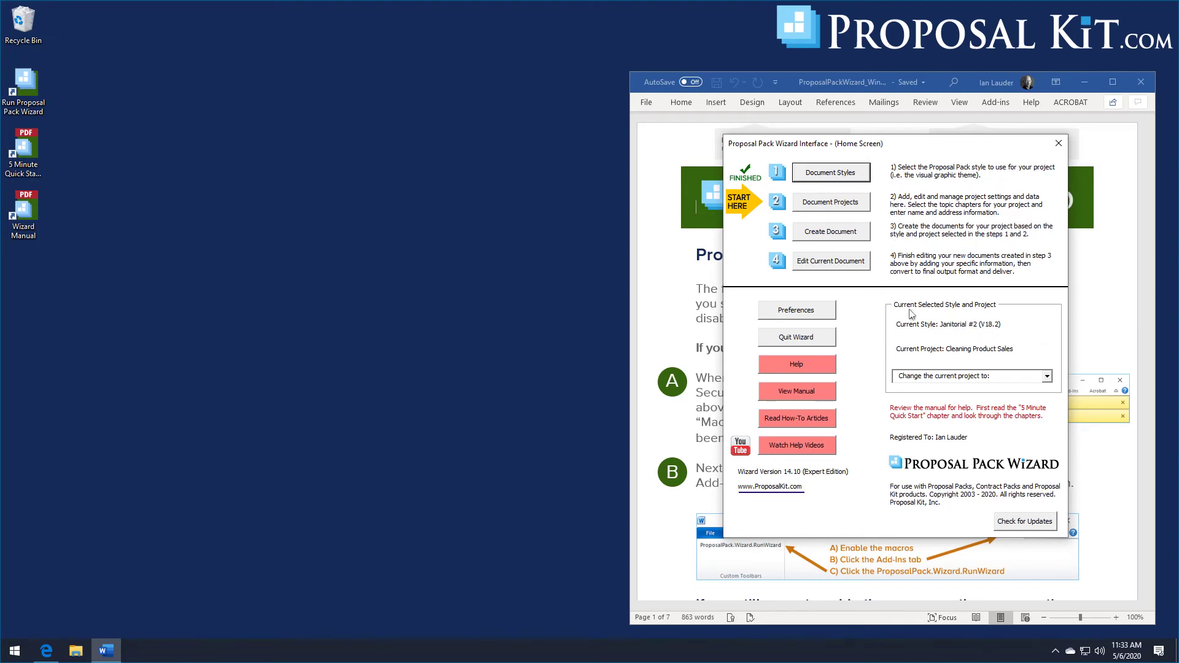
click(830, 205)
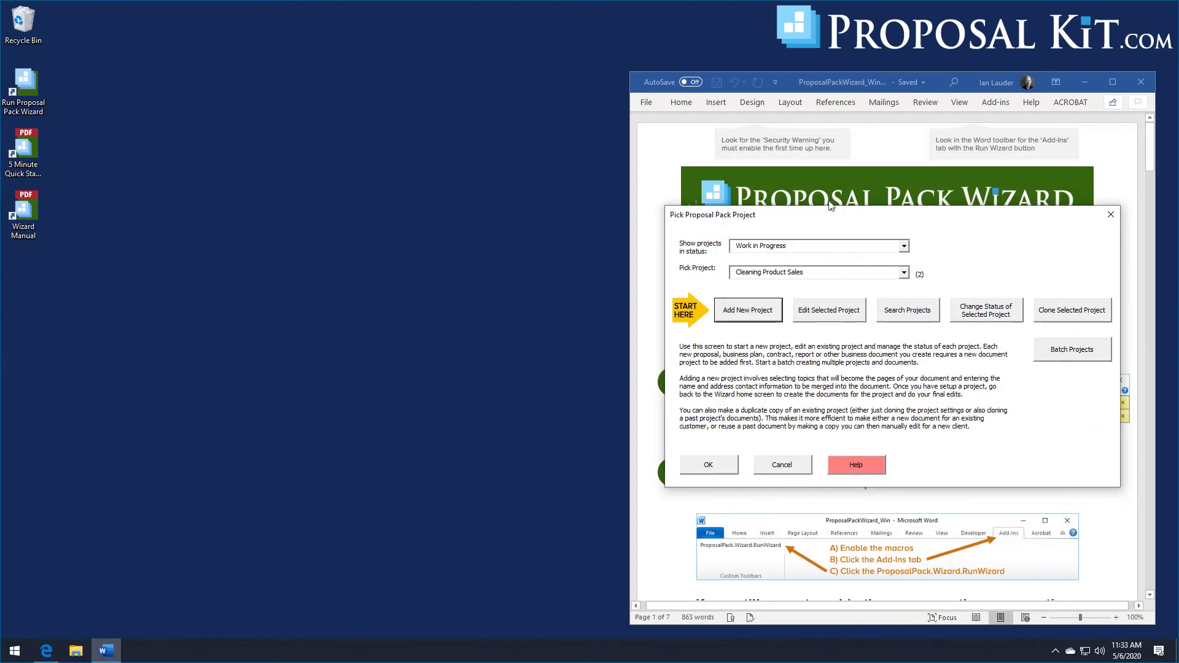
click(754, 316)
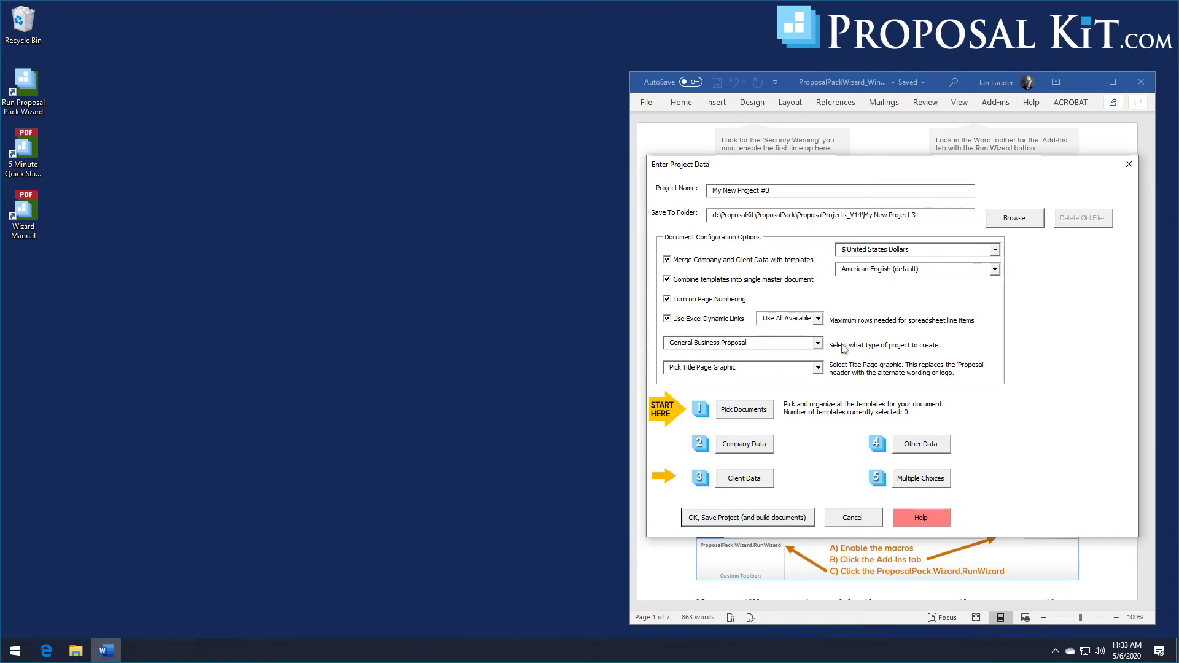
- Search the project's quick start import lists for "franchi"
click(748, 414)
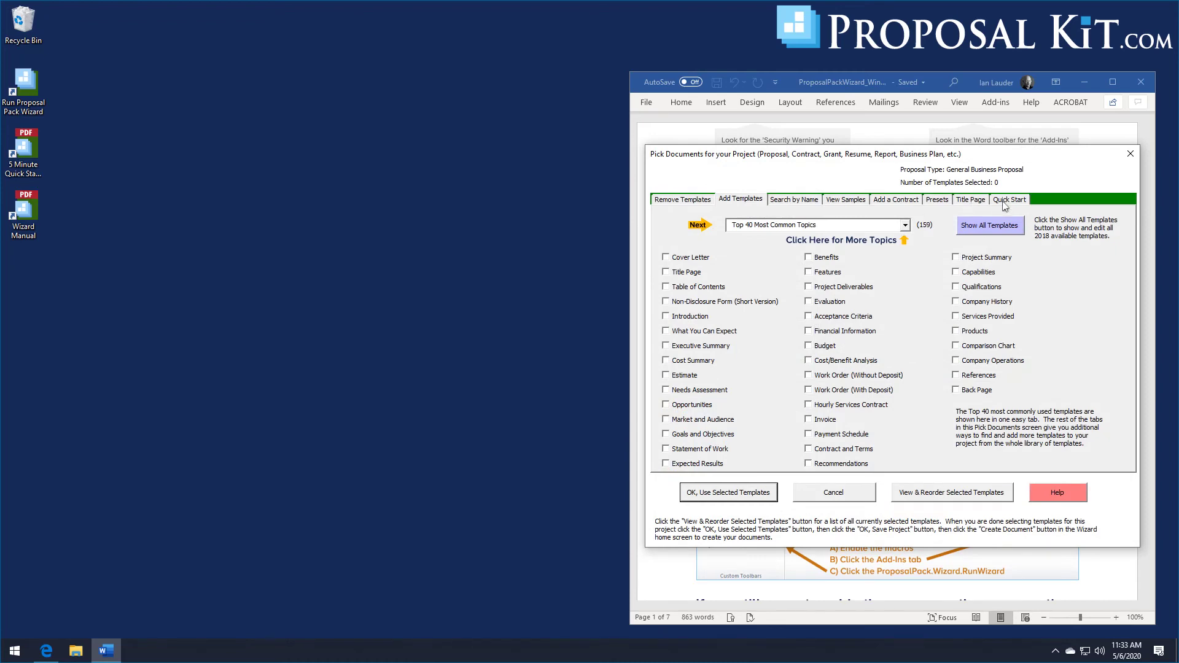
click(1004, 204)
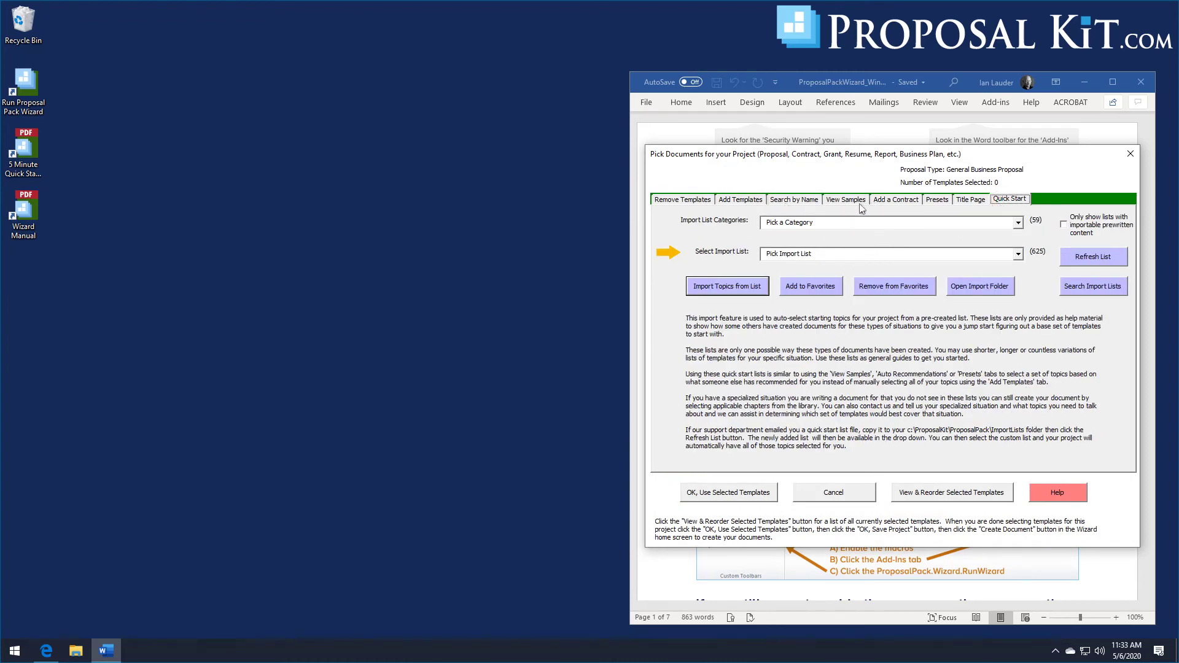
click(1085, 288)
click(820, 402)
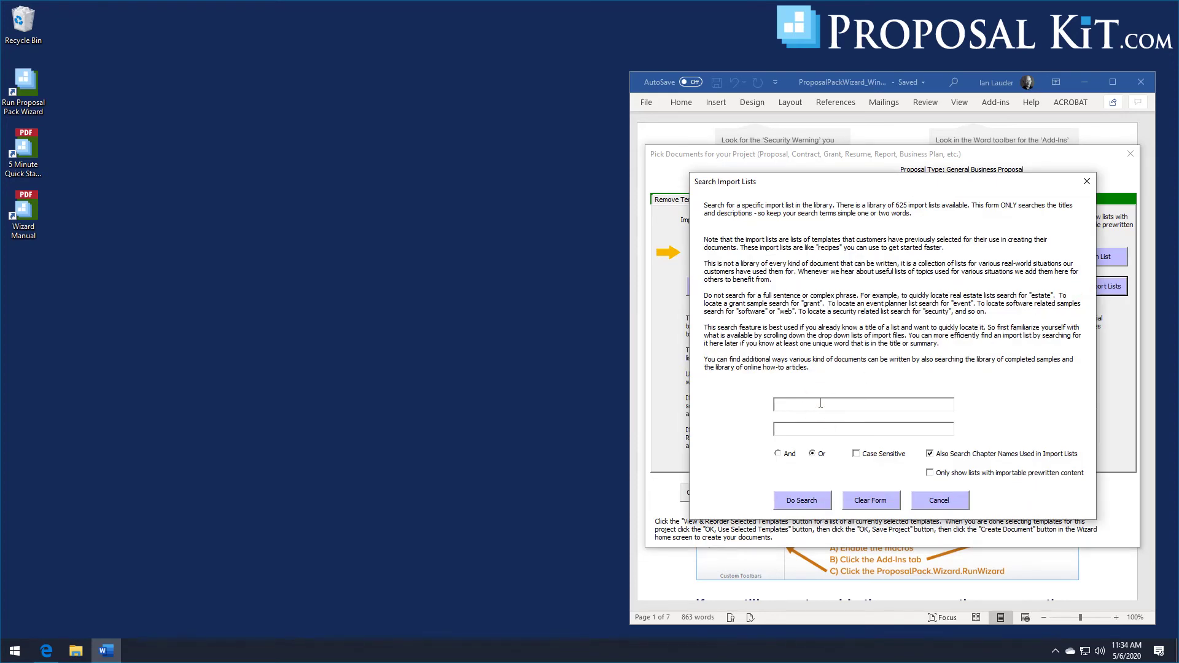
text(franchi)
click(820, 504)
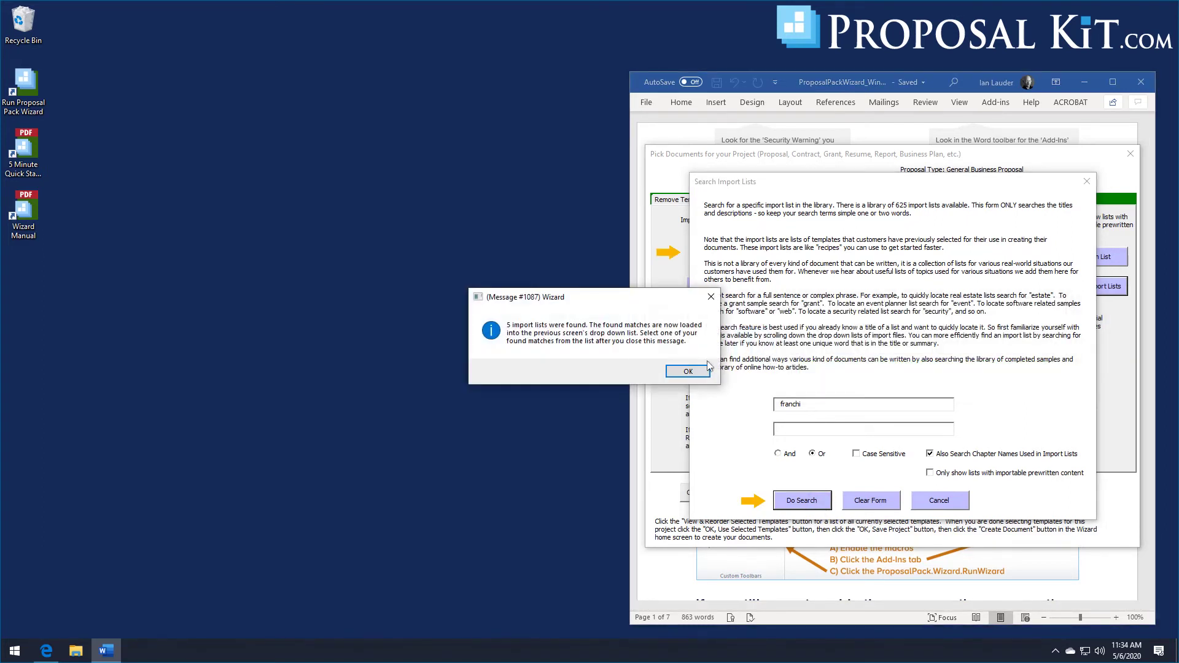
click(688, 373)
- Import the Franchise Selling Proposal topics with their pre-written sample content, and accept the selected templates in their listed order
click(792, 291)
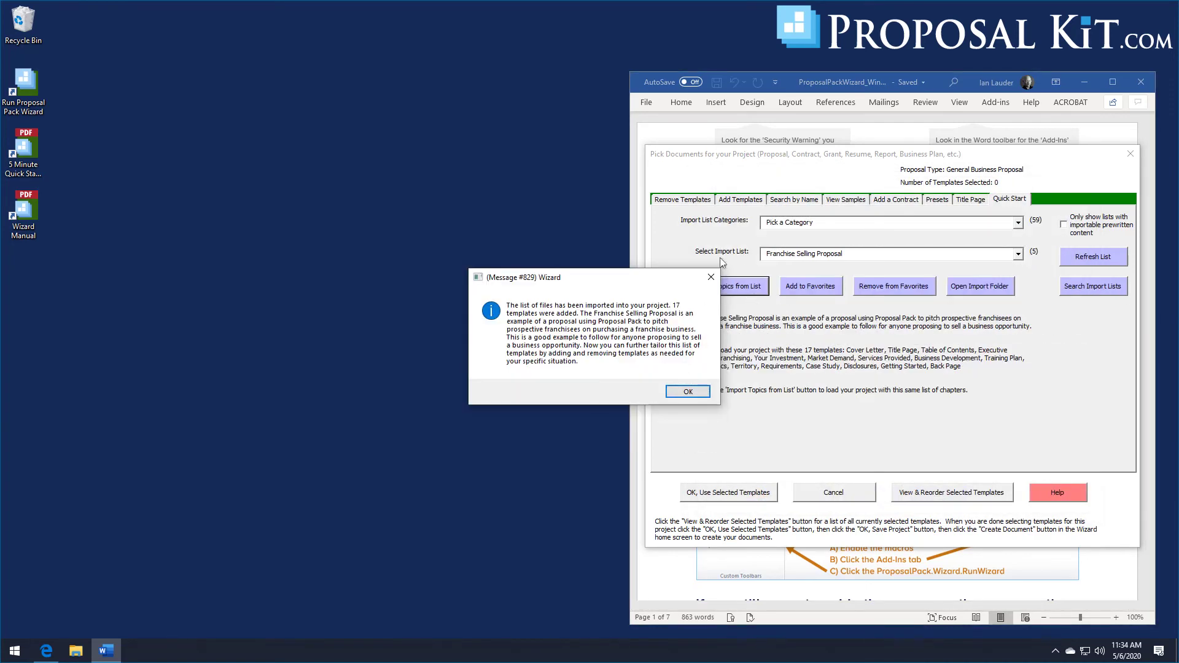
click(701, 392)
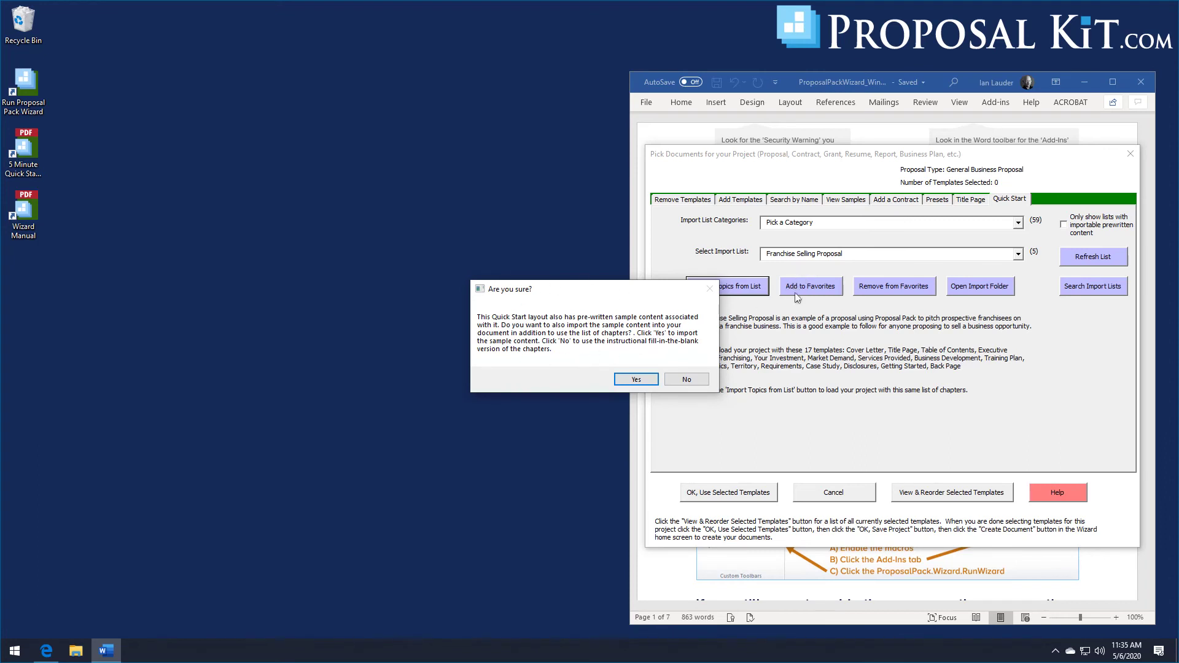
click(637, 380)
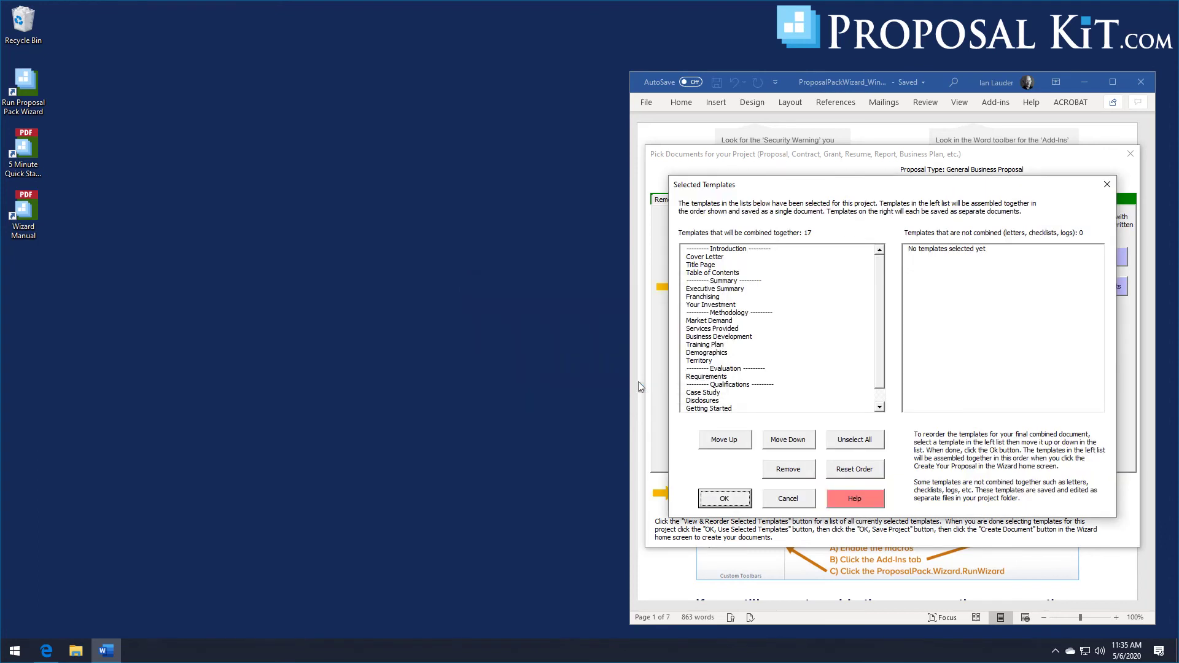
mouse_move(879, 282)
mouse_down()
mouse_move(876, 301)
mouse_move(885, 273)
mouse_up()
click(740, 498)
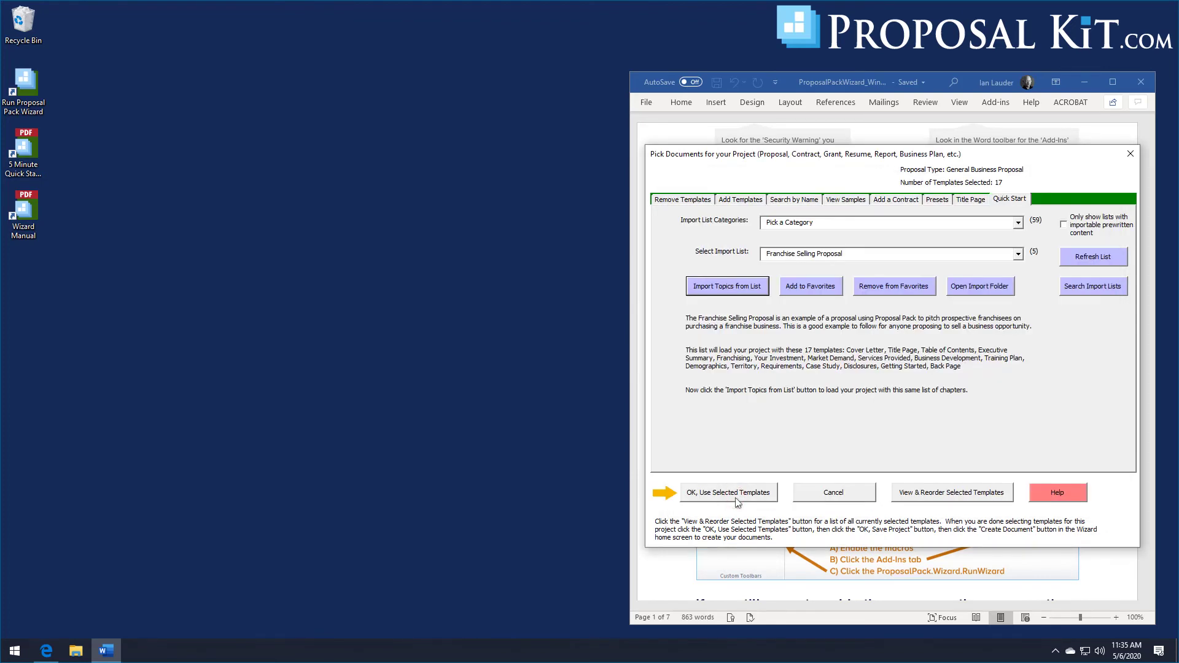
click(721, 494)
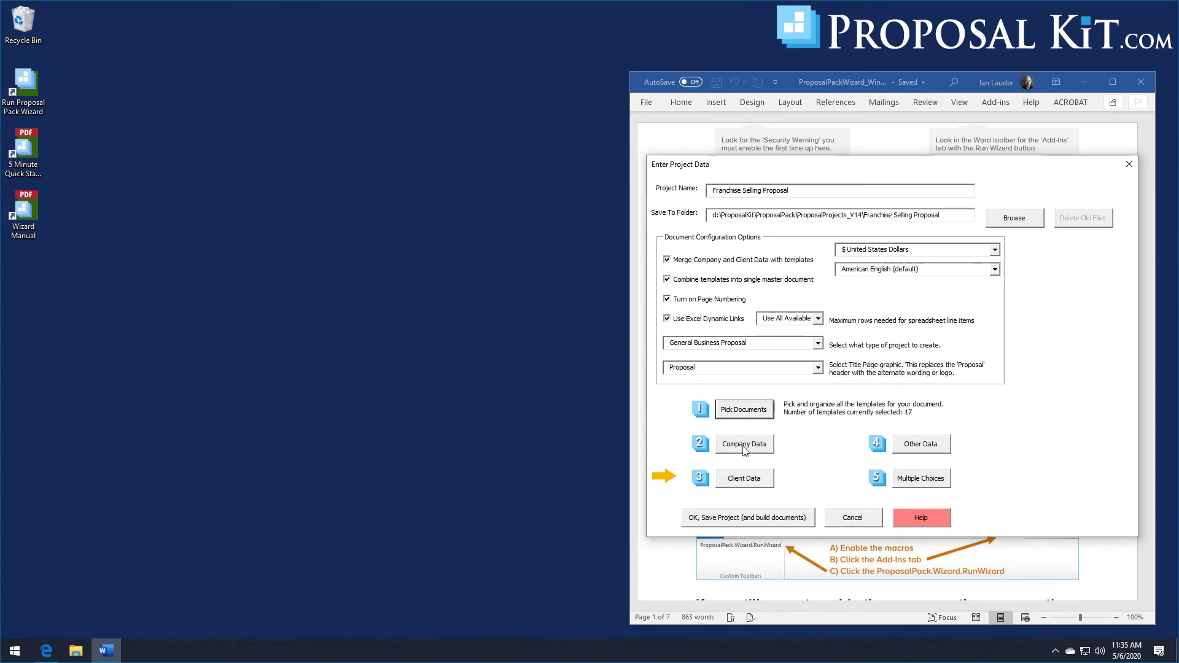
- Populate the client data from the saved Widgets R Us, Inc. contact and set the proposal title to "Selling a Cleaning Services Franchise"
click(745, 483)
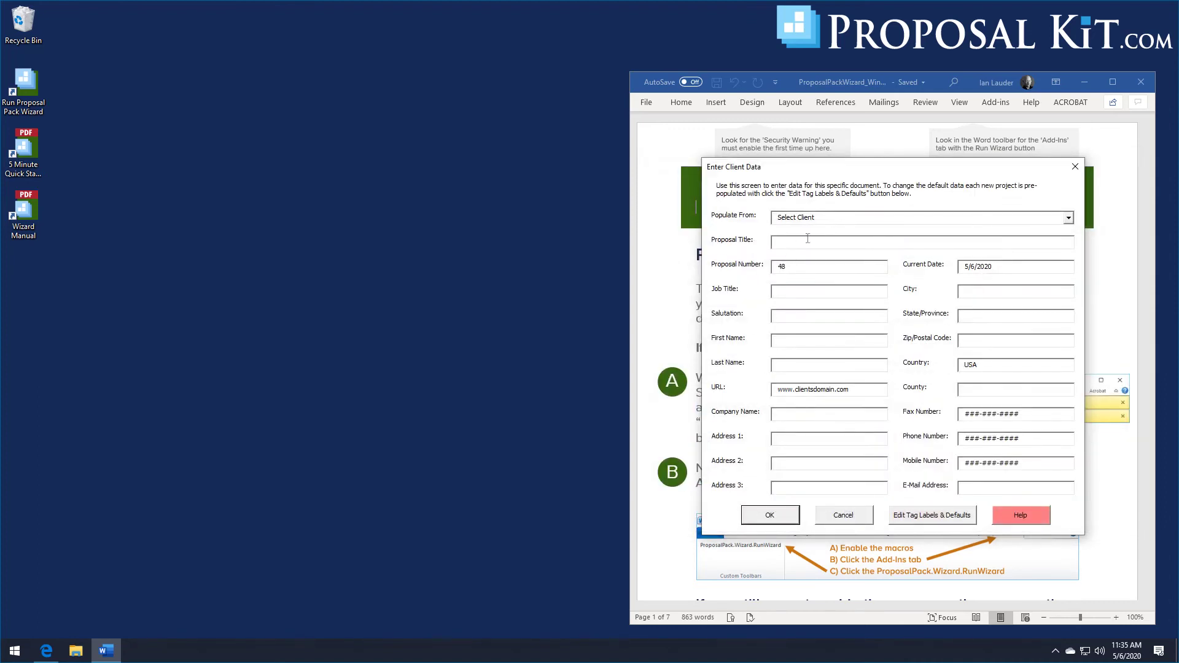
click(1068, 218)
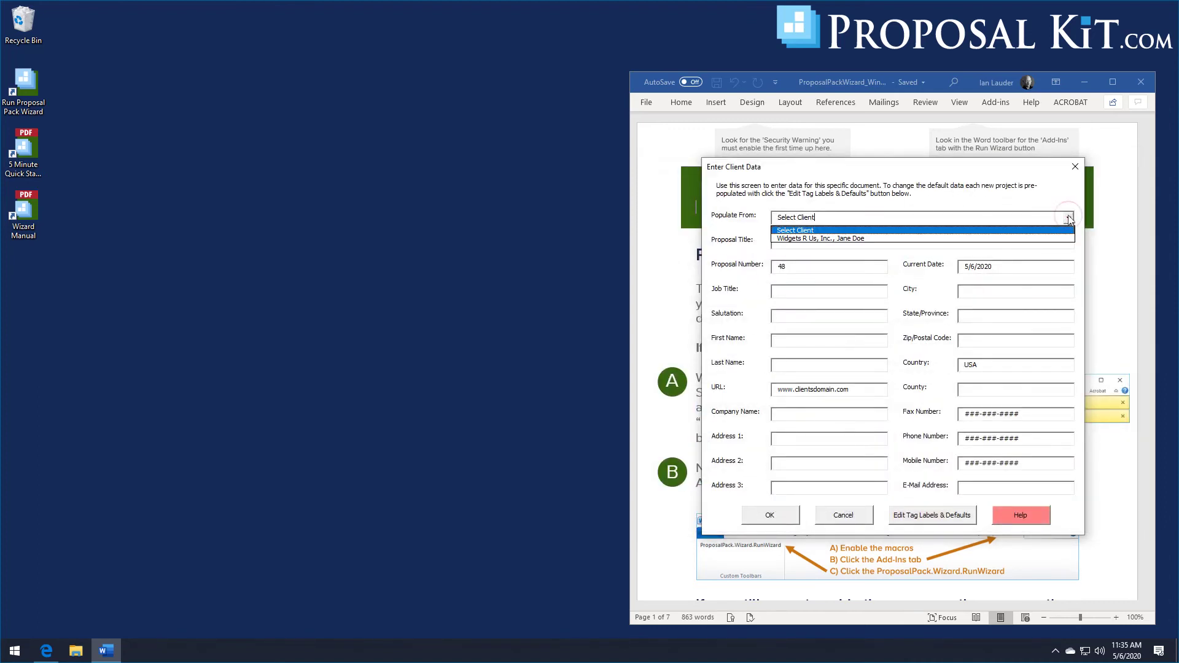
click(1047, 240)
click(827, 239)
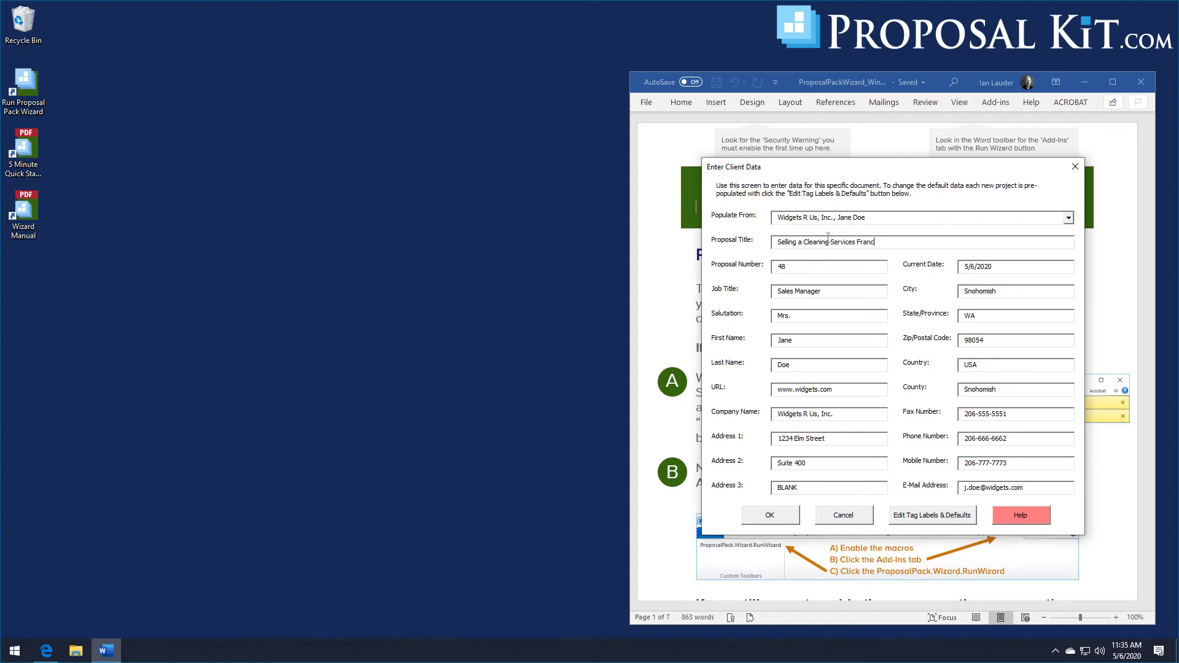
click(771, 516)
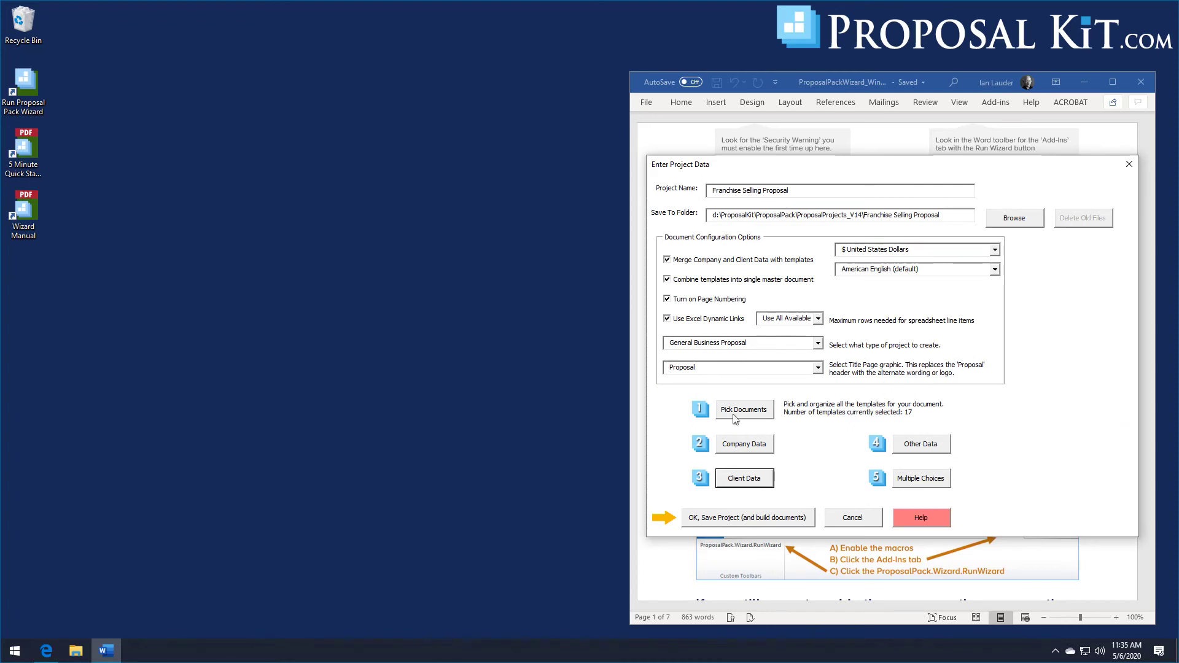
- Save the franchise project, build its documents, and go to the project document editing screen
click(734, 519)
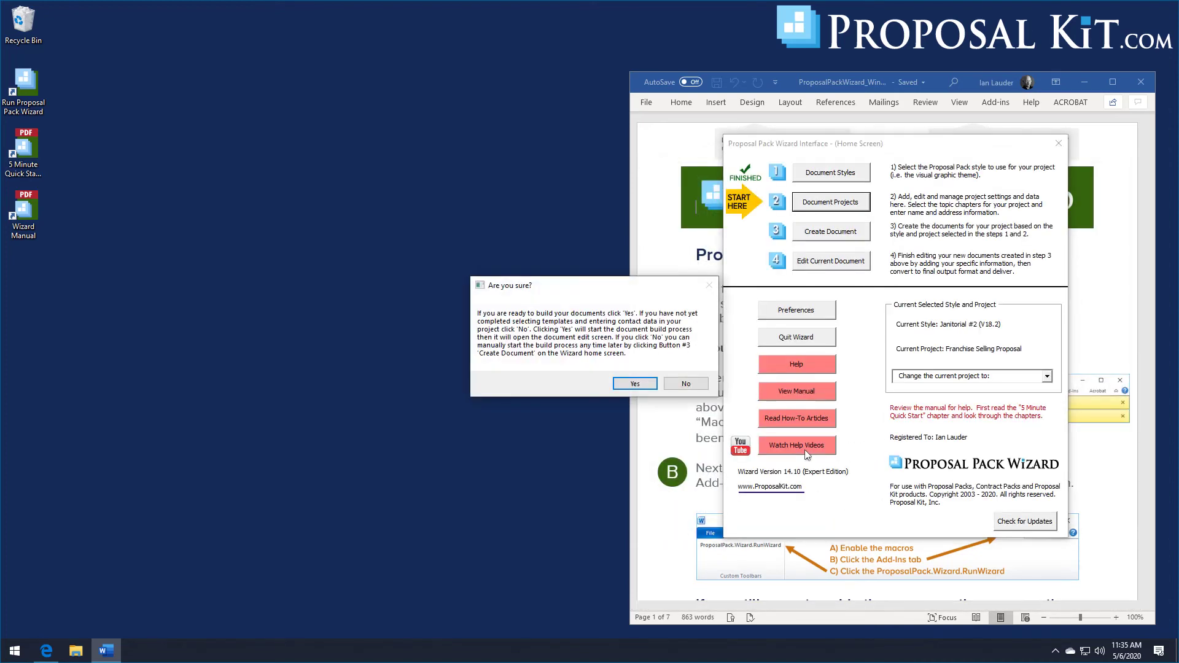
click(635, 385)
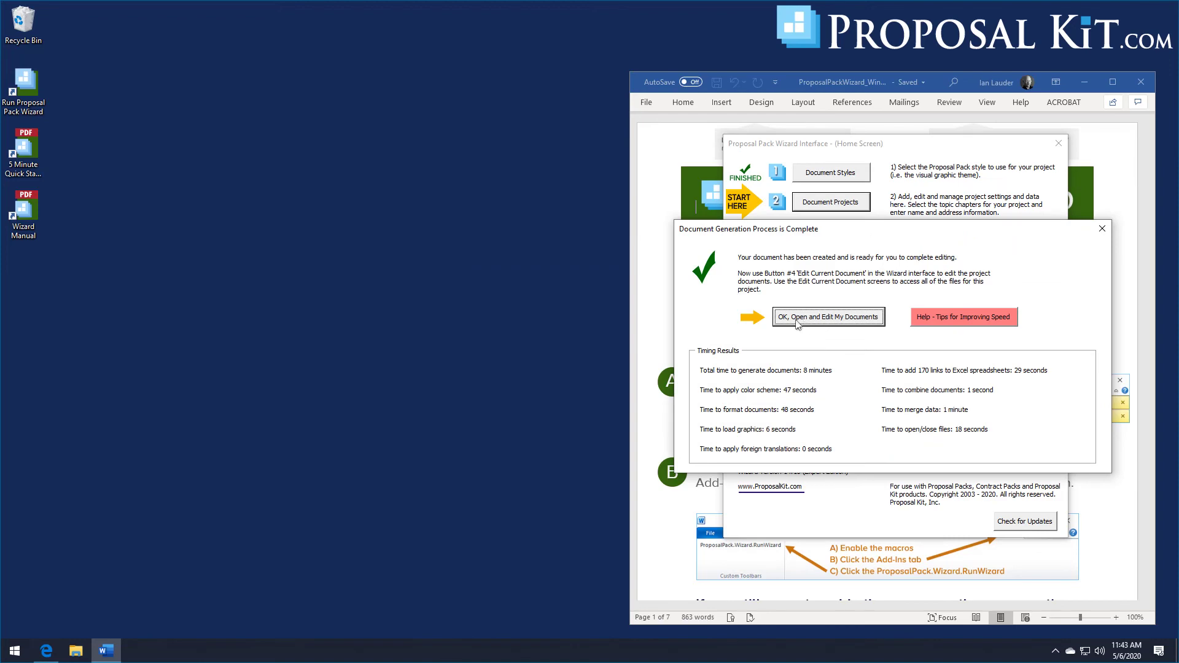
click(796, 319)
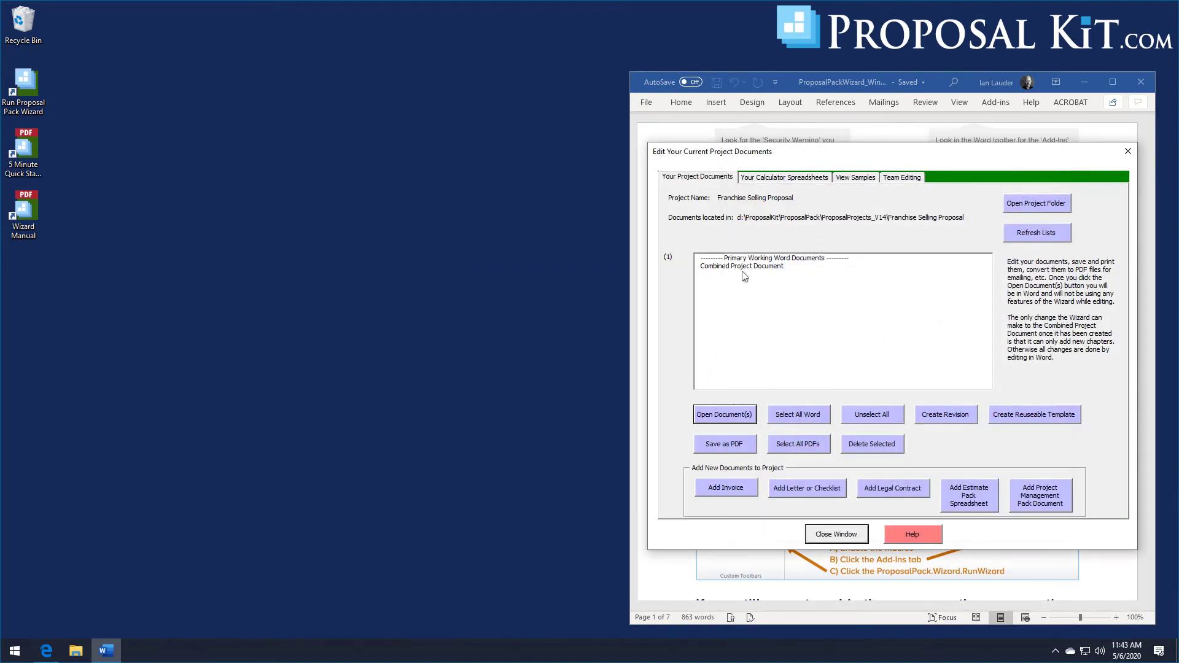
- Open the Combined Project Document and review its cover letter and title page
click(744, 267)
click(725, 418)
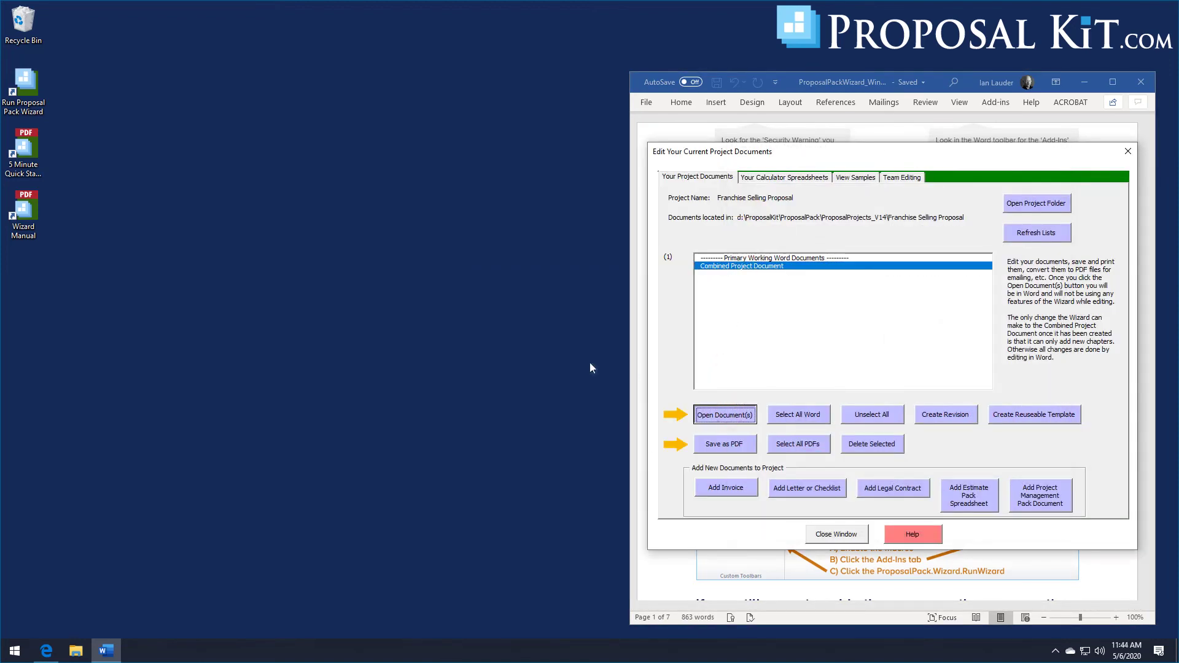
mouse_move(608, 180)
mouse_down()
mouse_move(610, 213)
mouse_move(608, 175)
mouse_up()
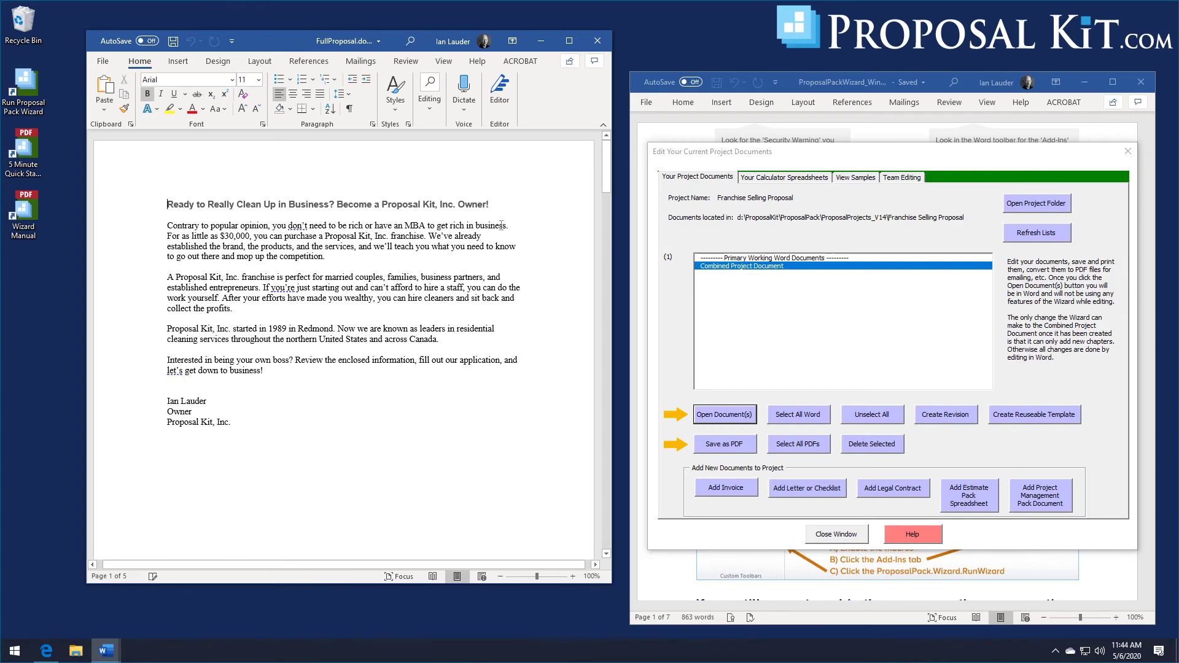
drag(602, 160, 287, 229)
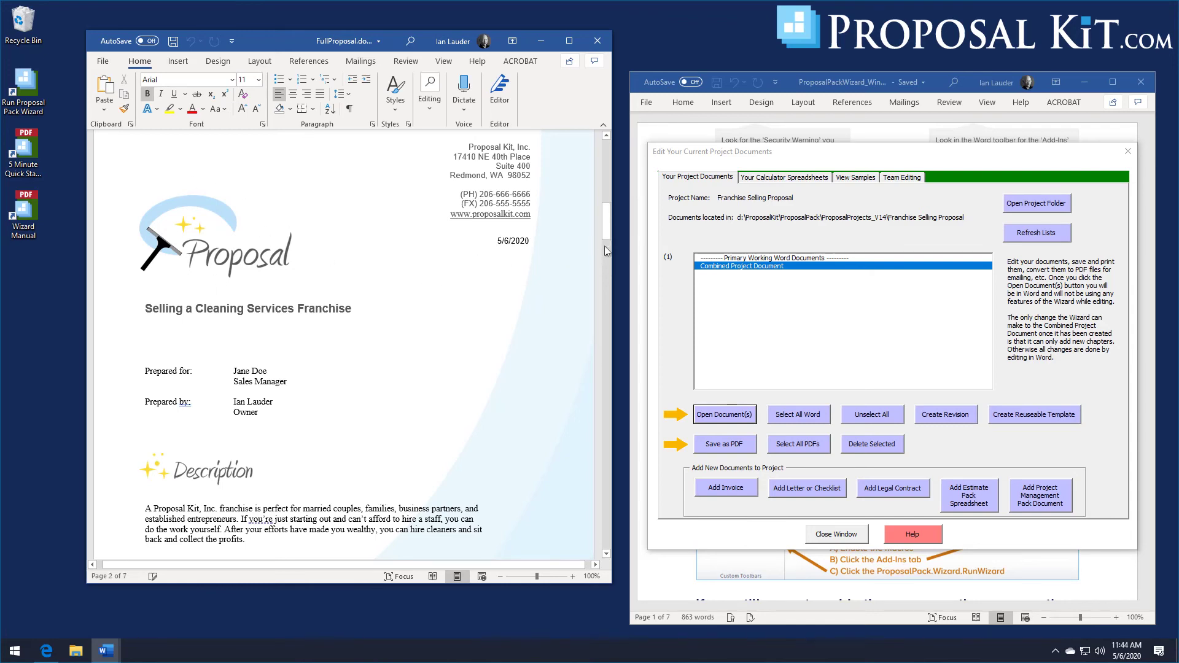
mouse_move(608, 235)
mouse_down()
mouse_move(609, 249)
mouse_move(609, 237)
mouse_up()
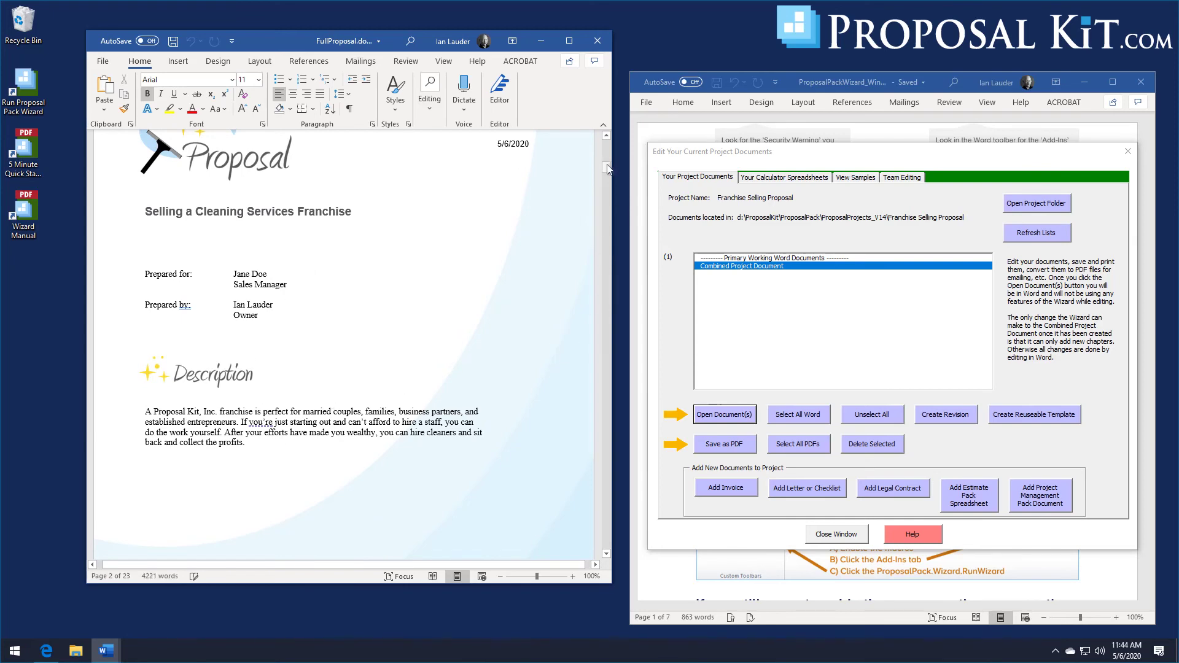
- Review the franchise proposal's Table of Contents and its Franchising, Services Provided and Business Development chapters
drag(608, 171, 608, 181)
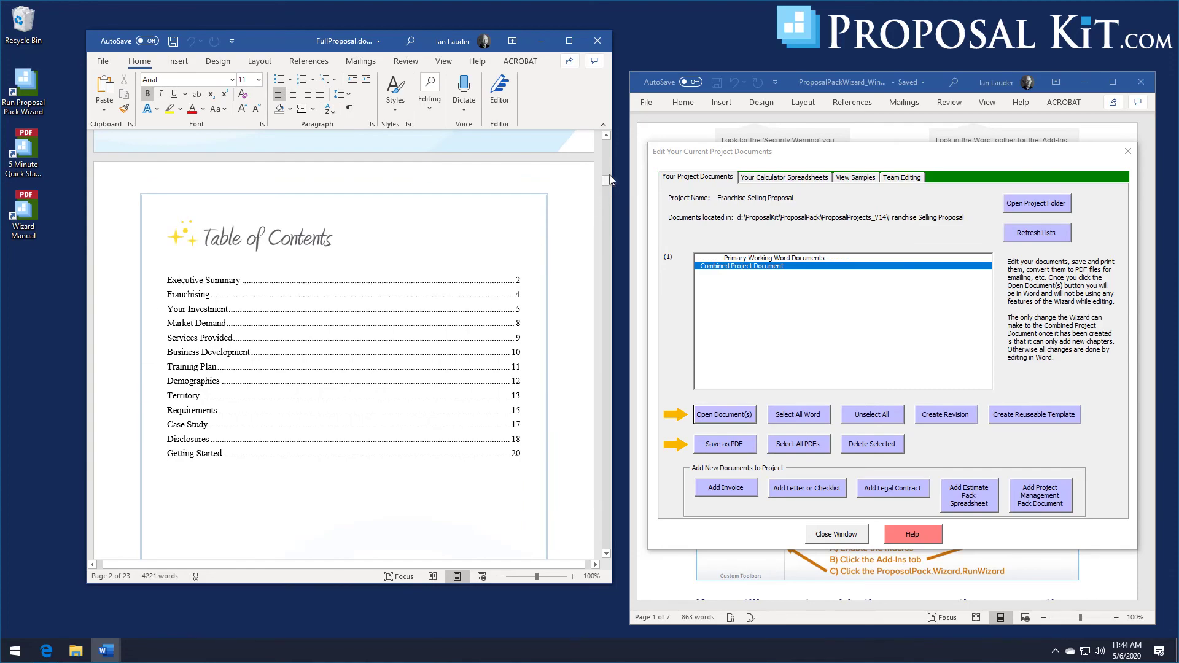
drag(607, 180, 600, 240)
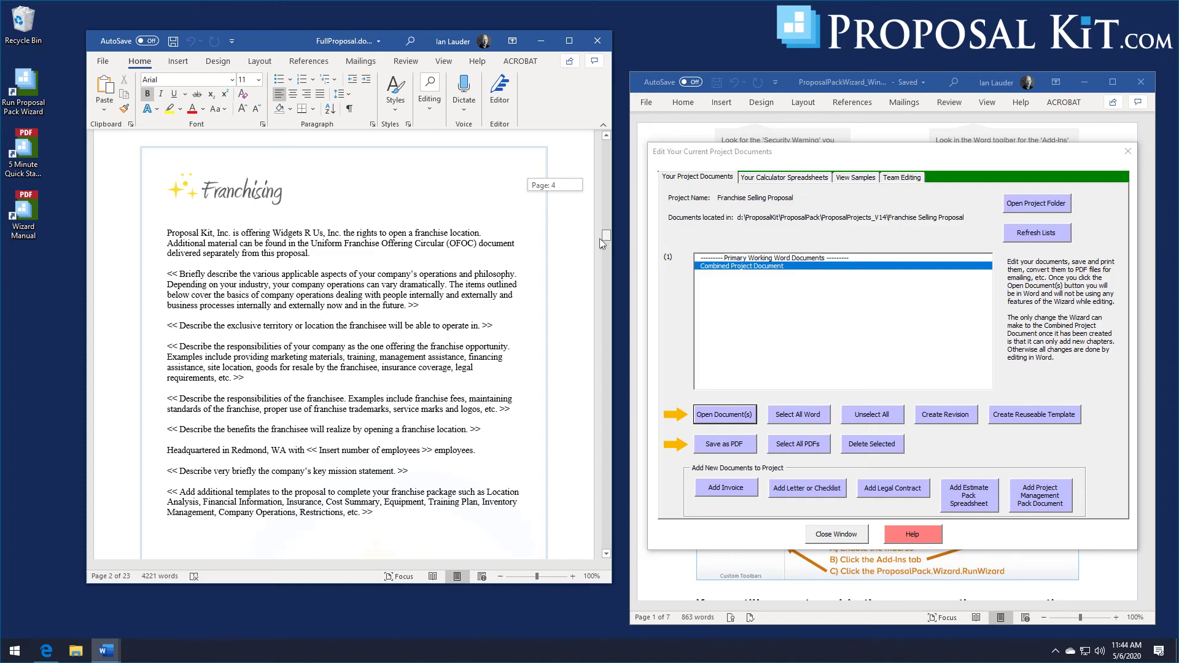
drag(599, 238, 582, 333)
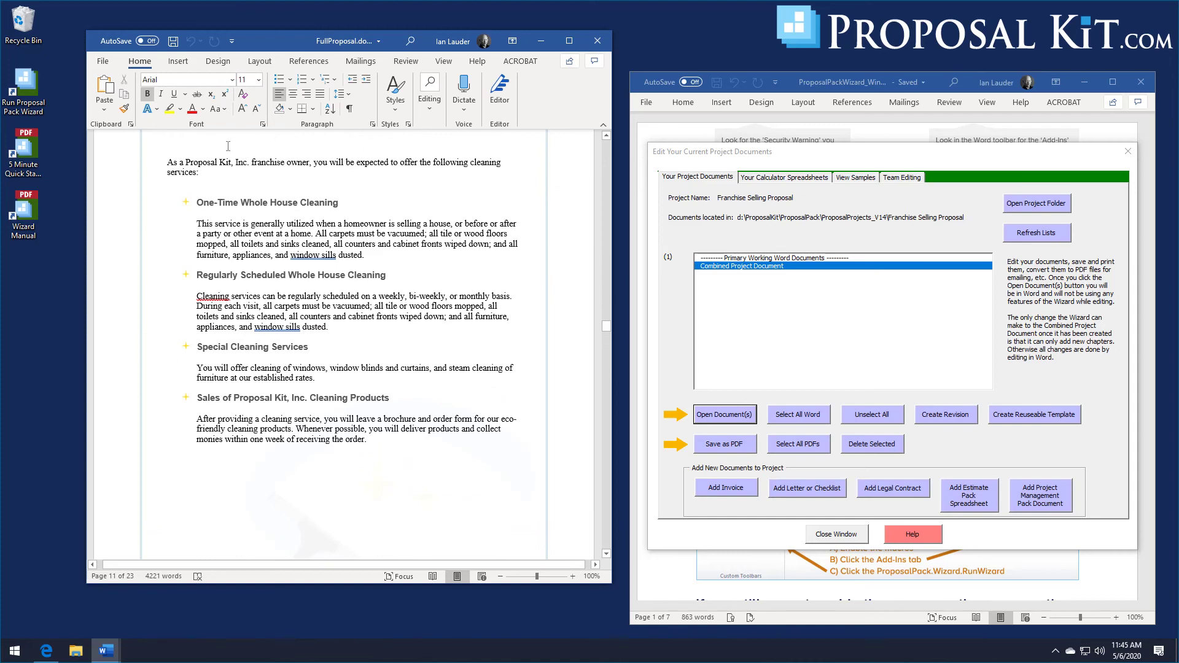
scroll(313, 228, up, 3)
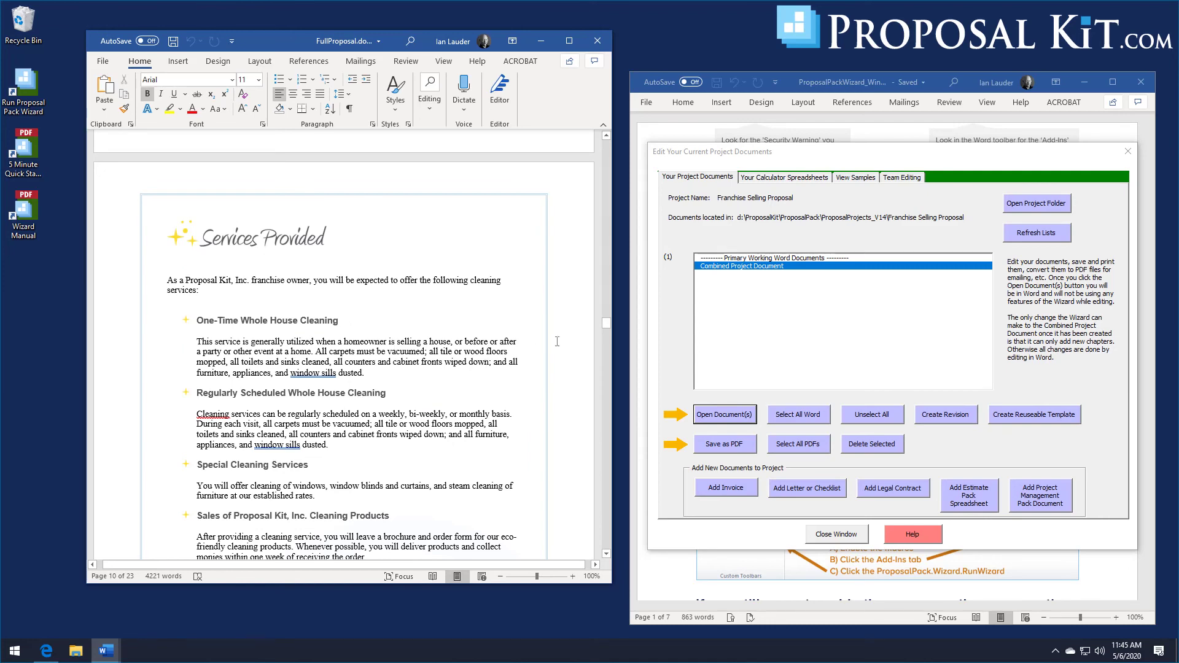
mouse_move(608, 325)
mouse_down()
mouse_move(608, 393)
mouse_move(607, 343)
mouse_up()
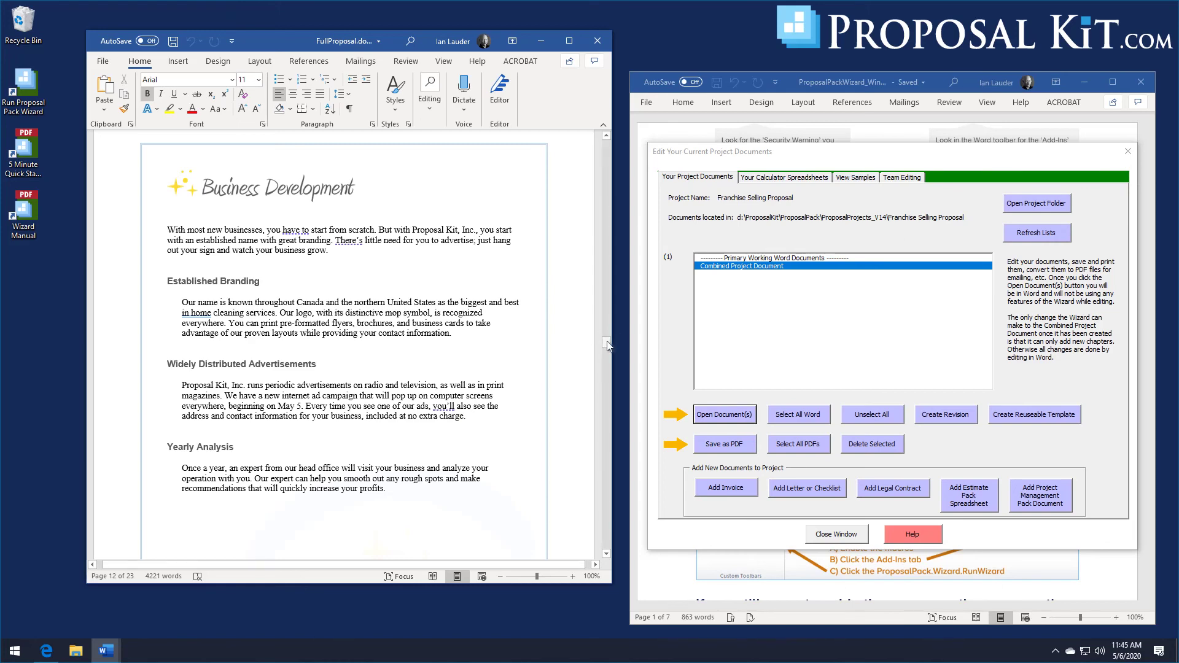
drag(606, 343, 607, 342)
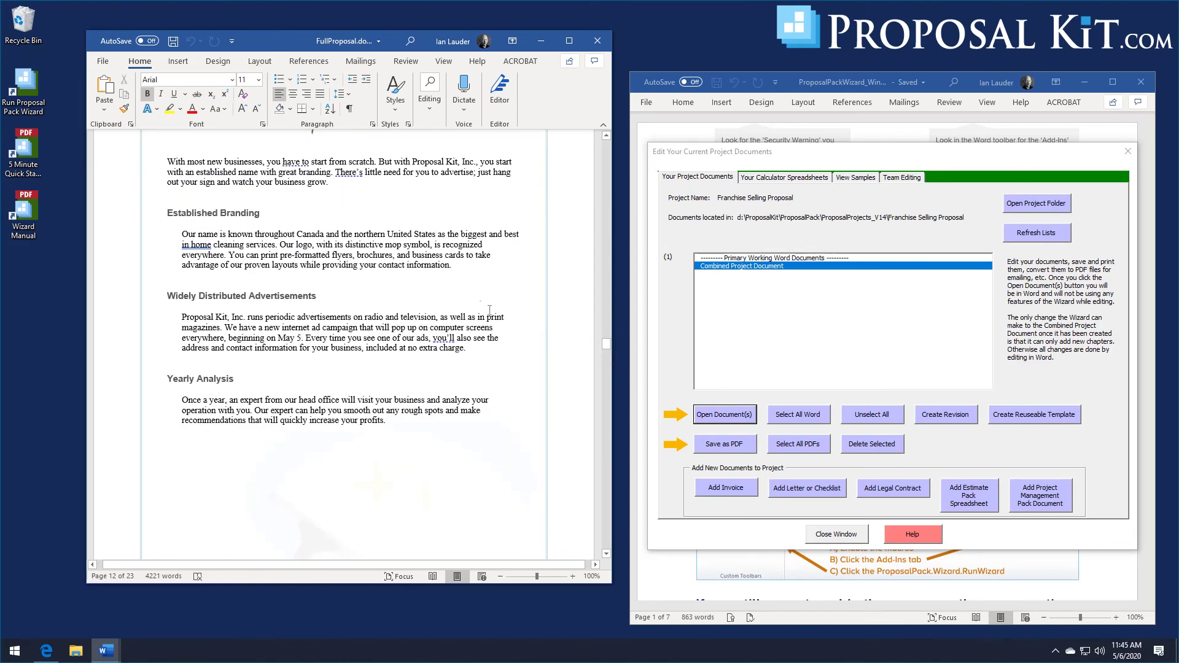
scroll(476, 292, up, 1)
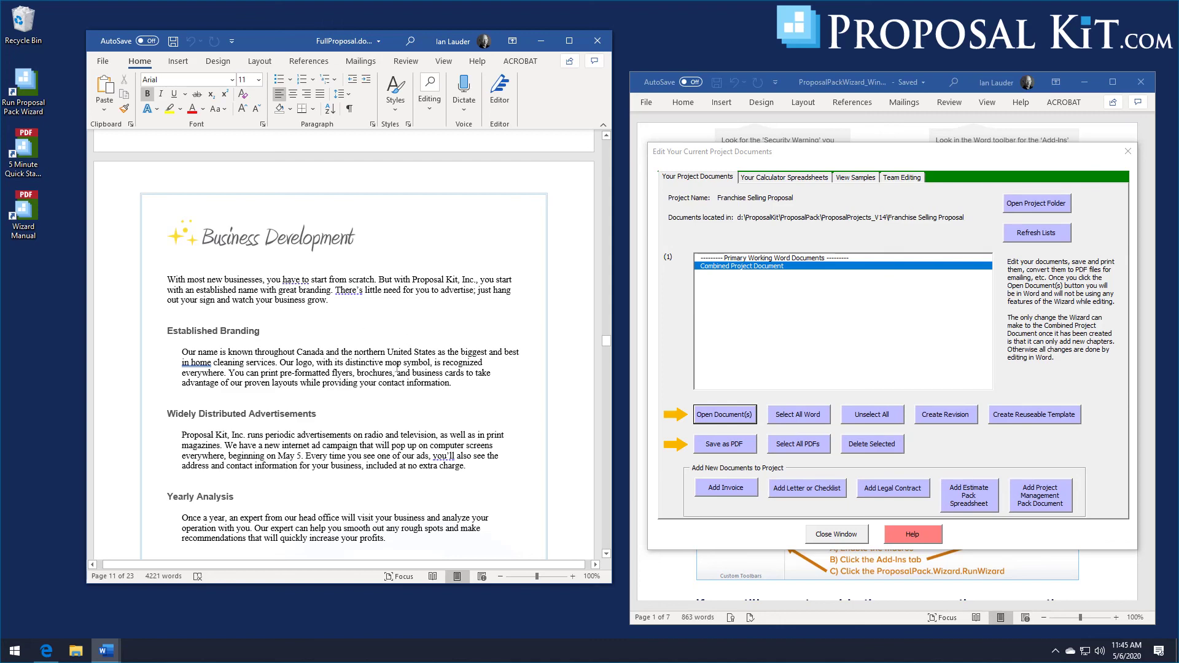
- Return to the start of the franchise proposal, and close the document and its project editing window
drag(607, 345, 601, 173)
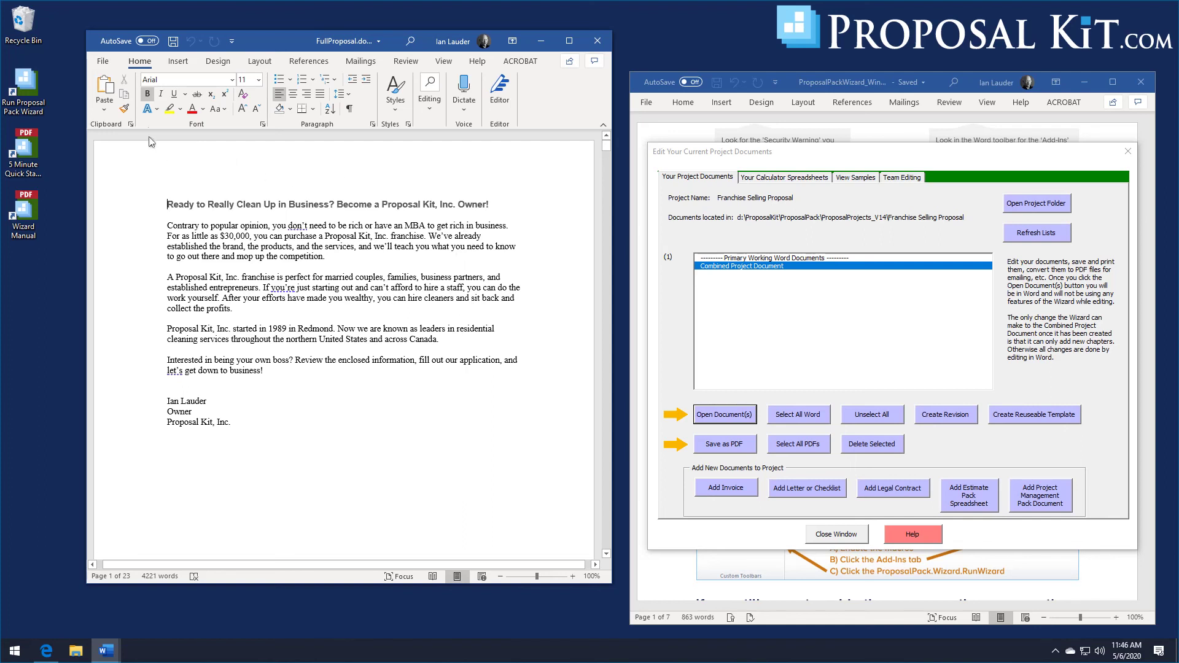
click(597, 41)
click(590, 349)
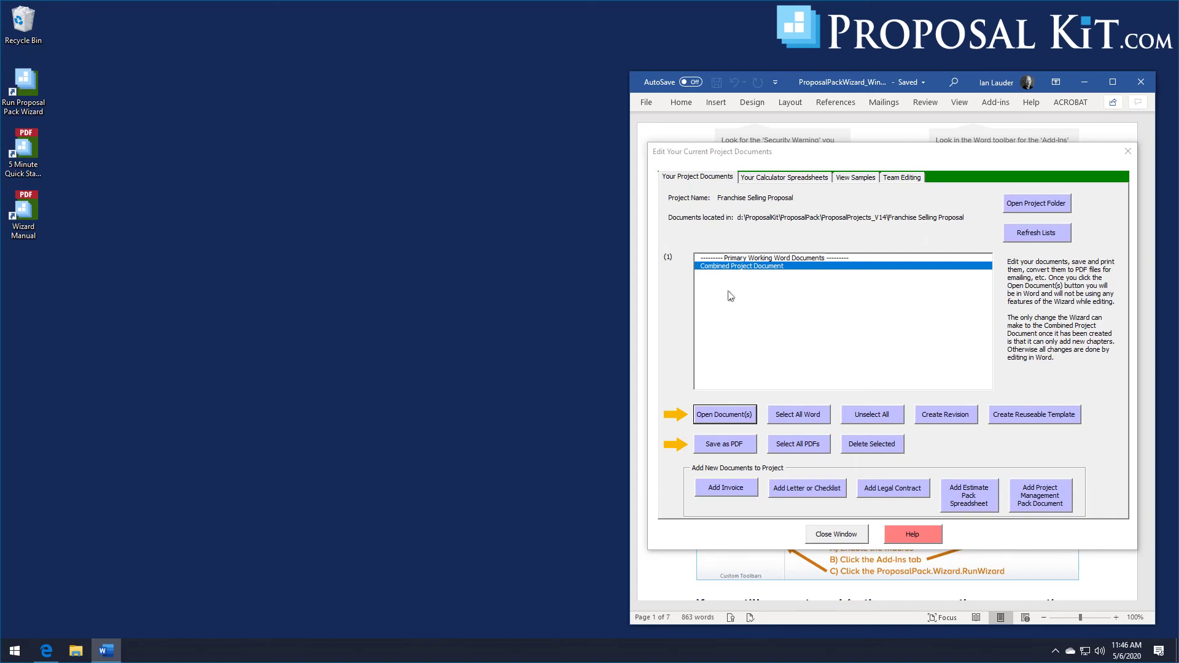
click(826, 533)
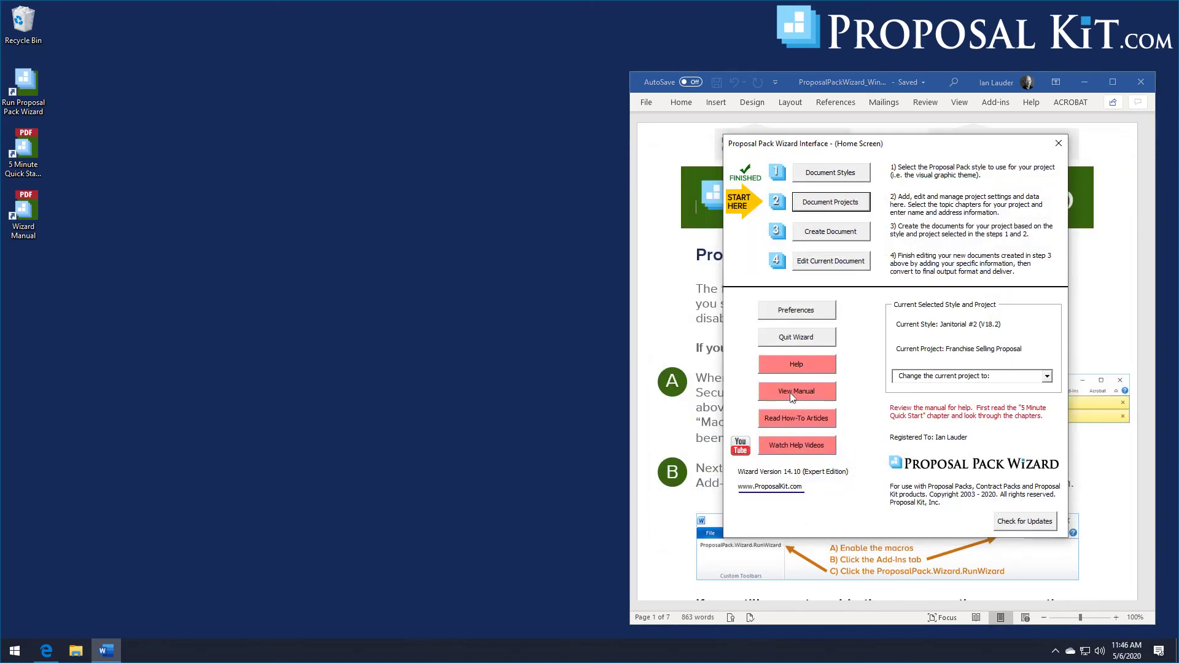